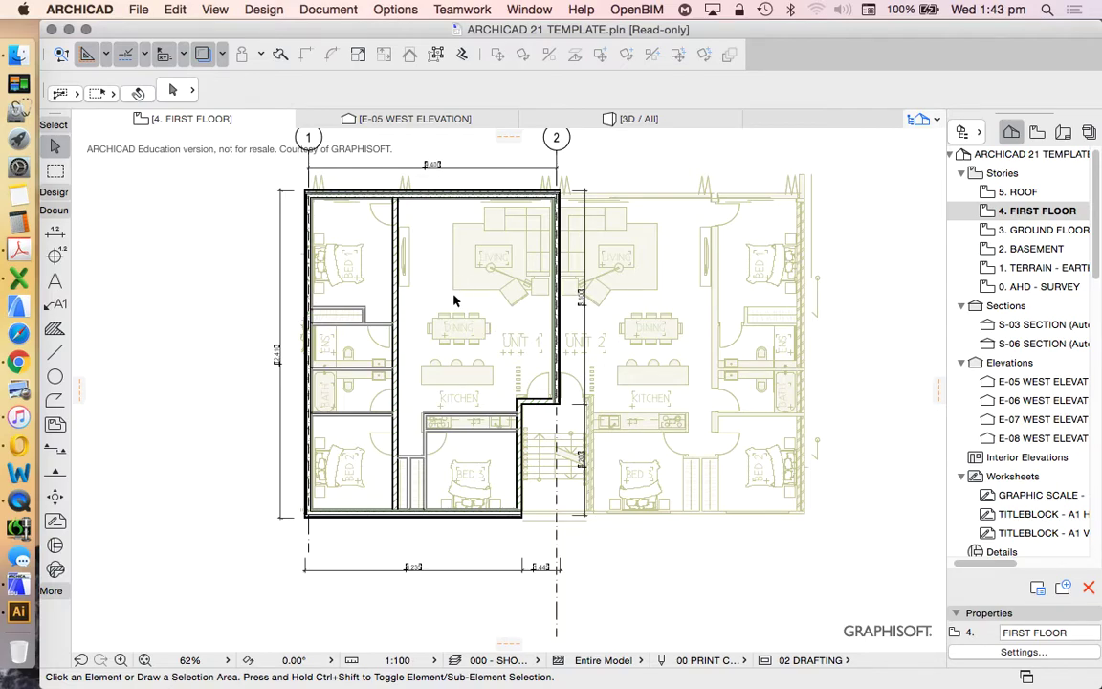
# Set the default door to Rectangular Door Opening 21 from the Empty Door Openings 21 library folder
pyautogui.scroll(2, 416, 450)
pyautogui.scroll(-3, 443, 476)
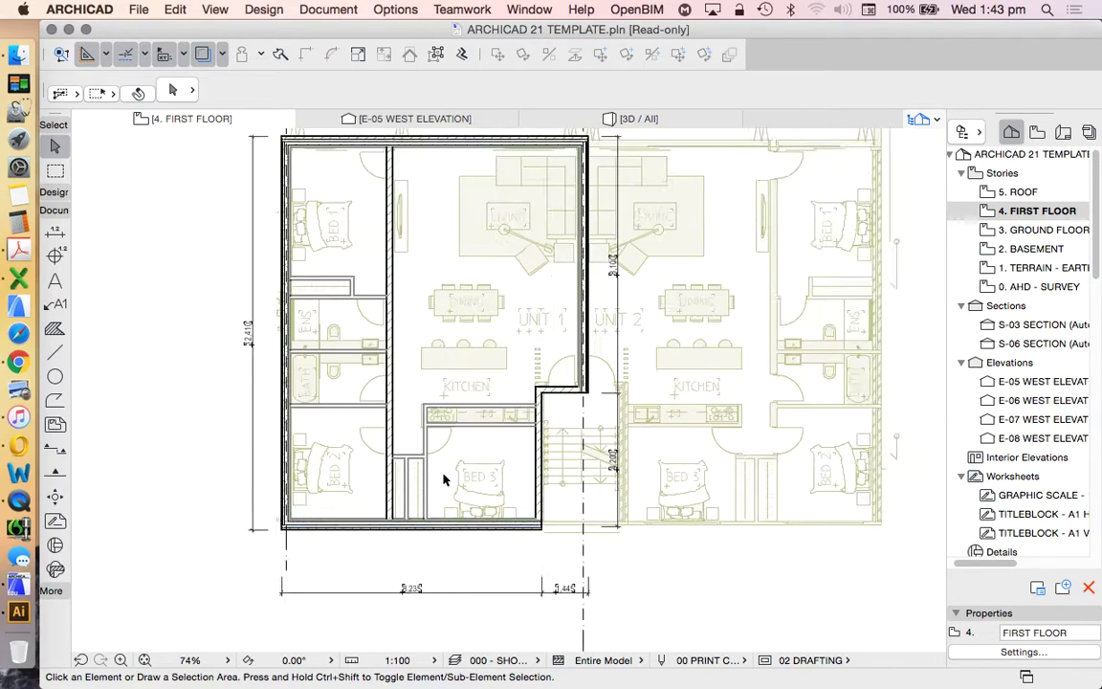
pyautogui.scroll(1, 445, 354)
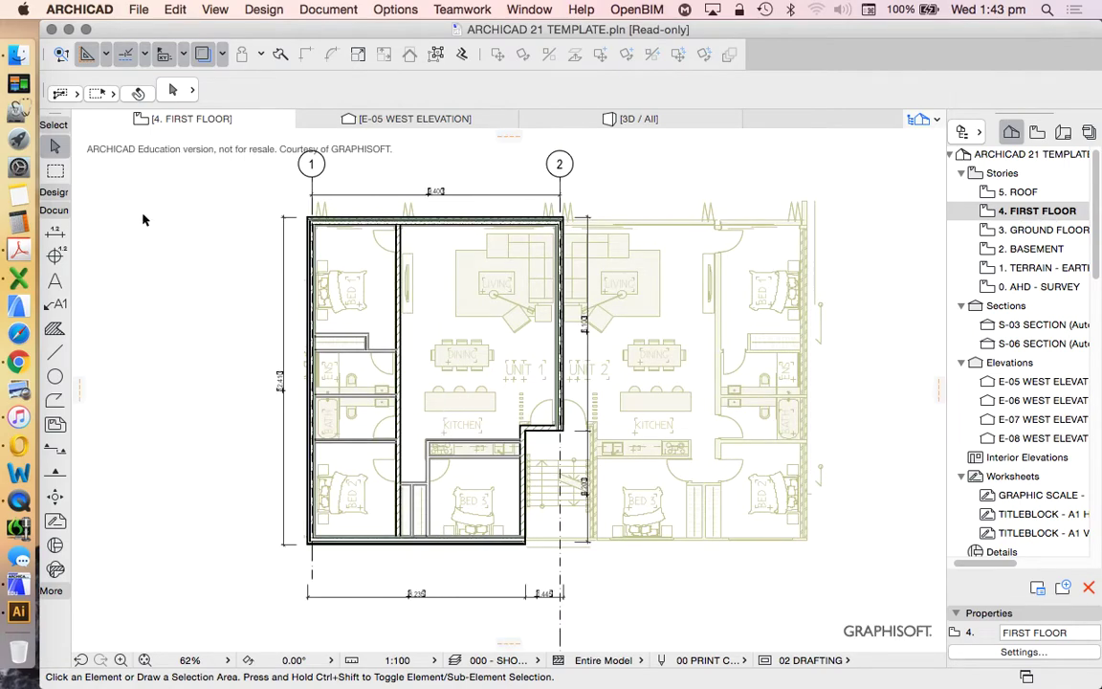
pyautogui.click(54, 192)
pyautogui.click(54, 237)
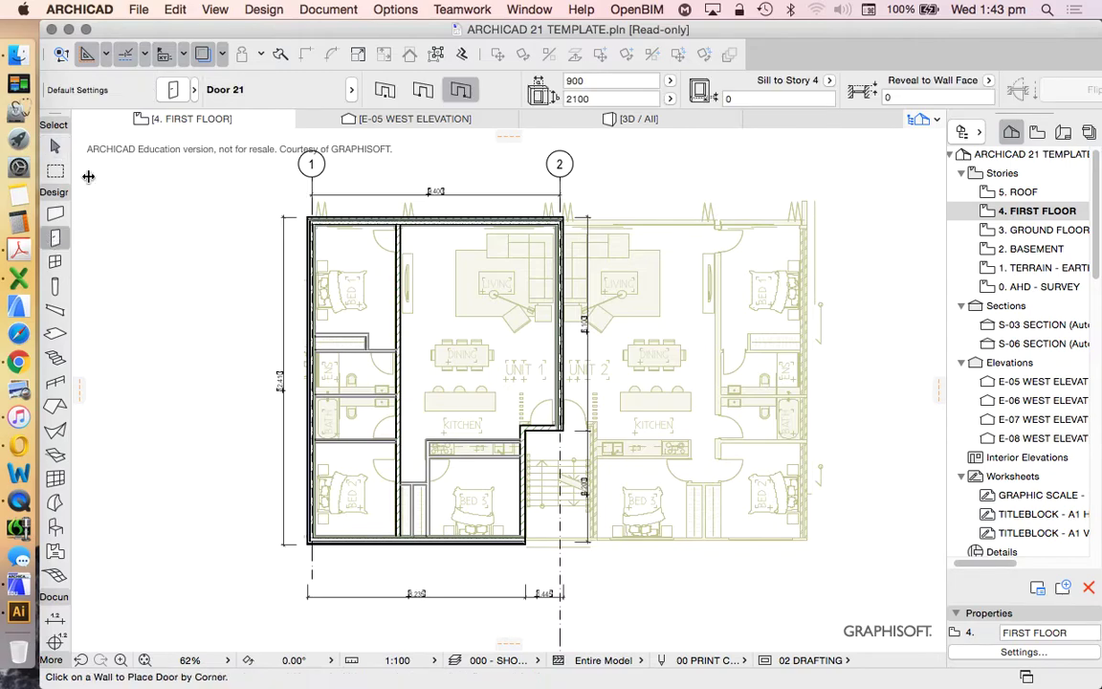
pyautogui.click(176, 91)
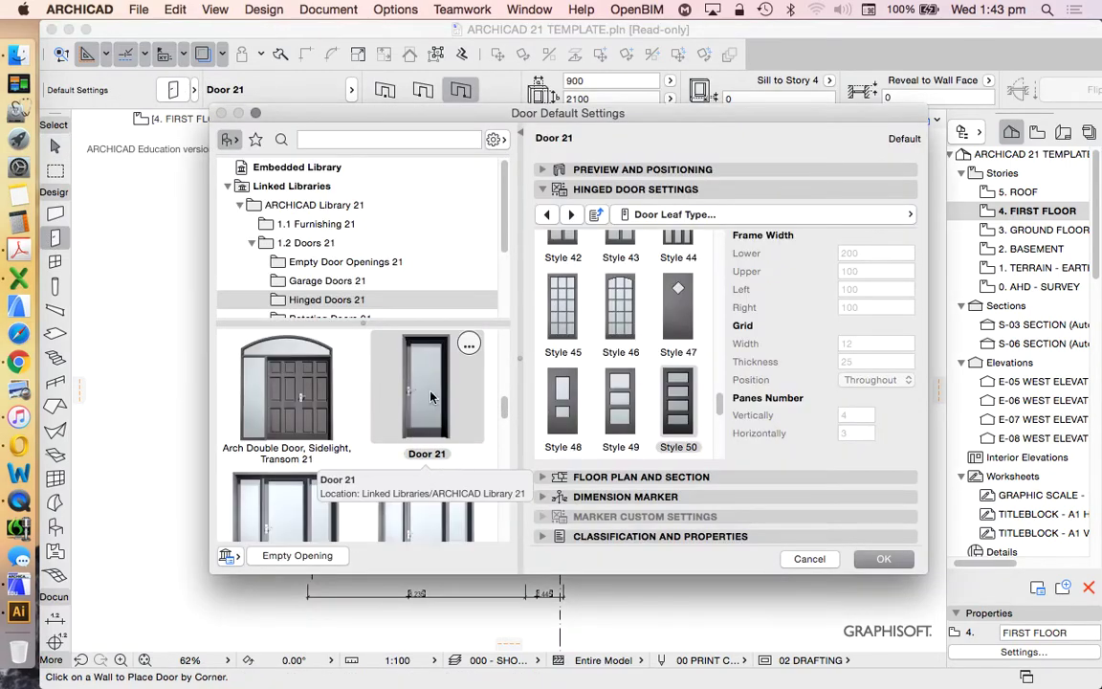
pyautogui.click(347, 265)
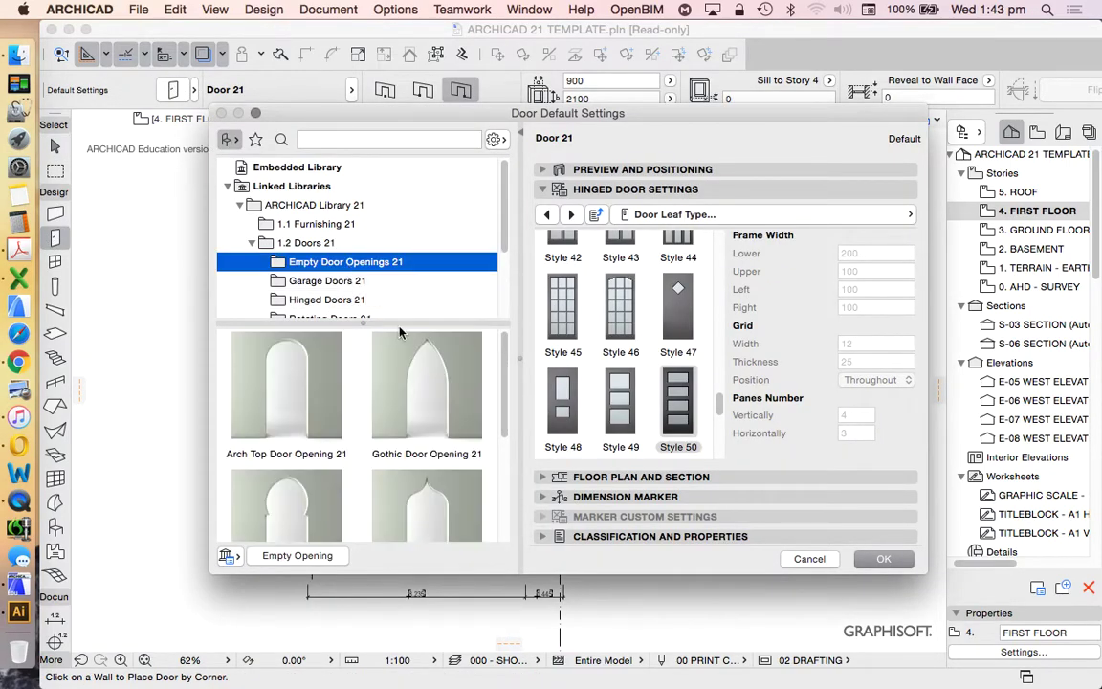
pyautogui.scroll(-5, 421, 363)
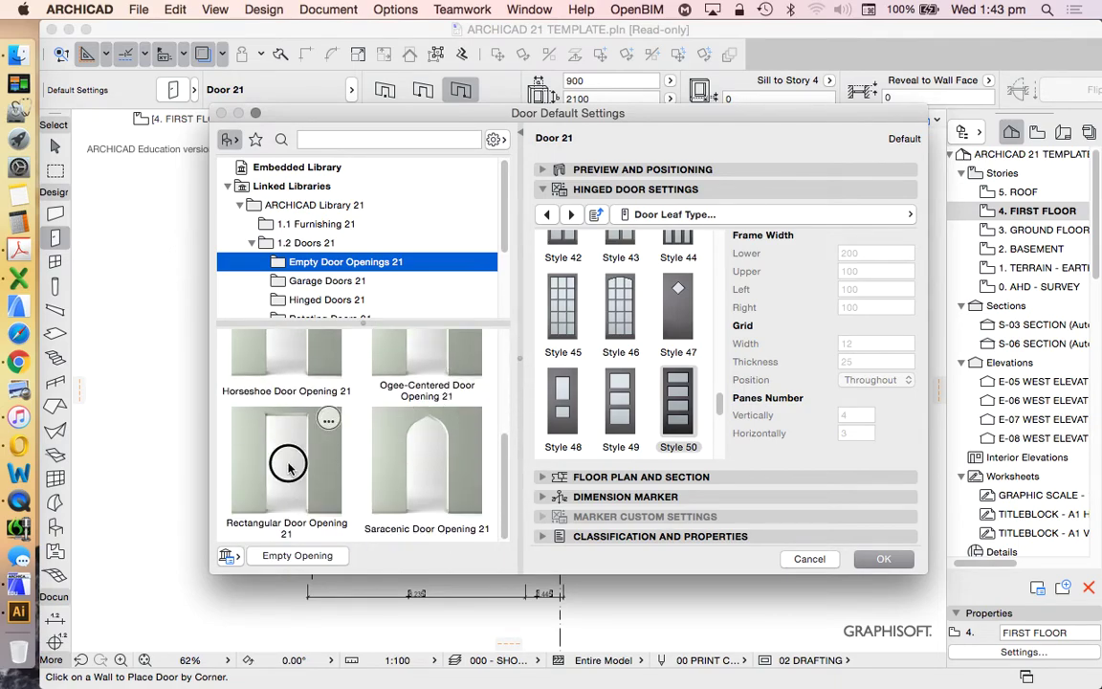
pyautogui.click(287, 451)
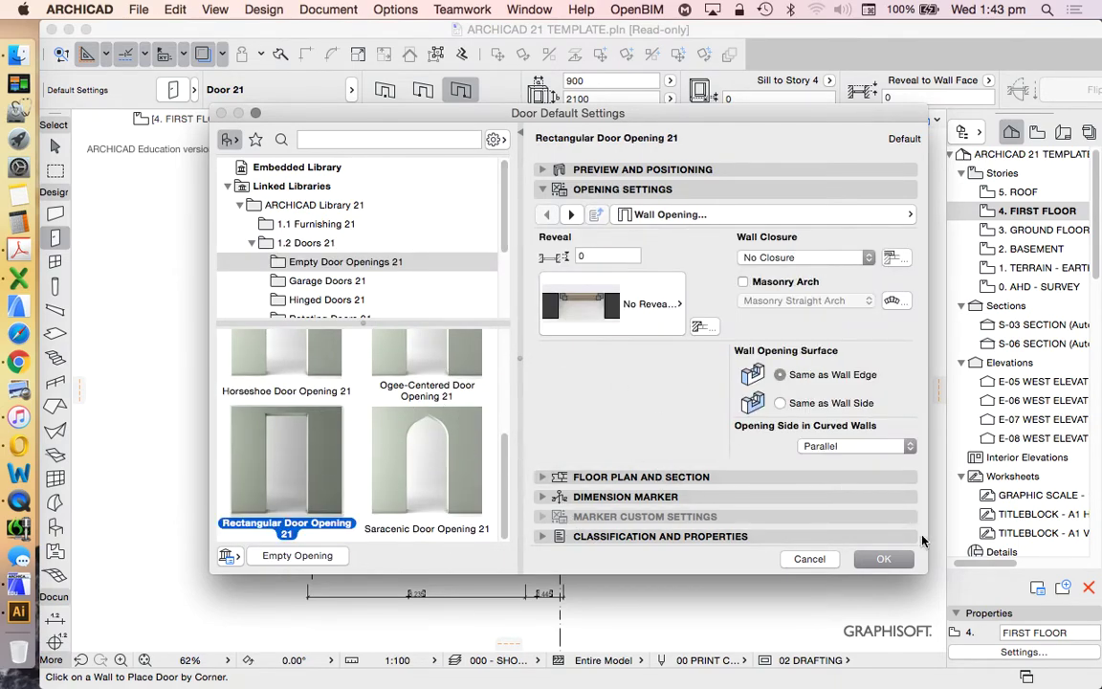
pyautogui.click(884, 568)
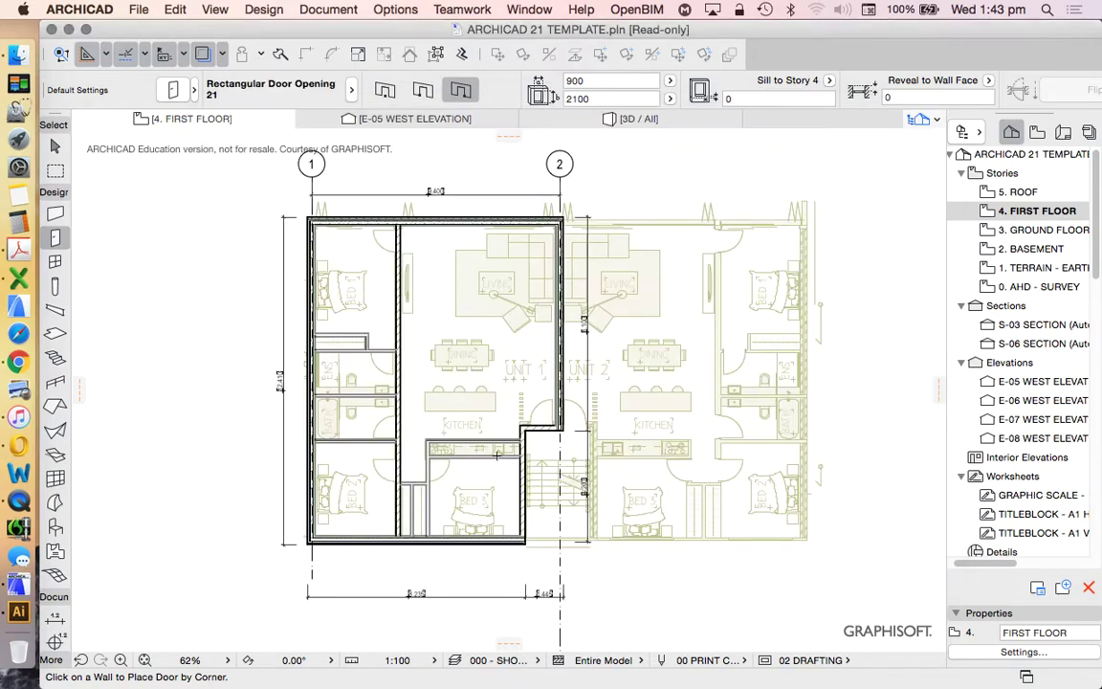
# Place a 900 x 2100 rectangular door opening in Unit 1's wall between the kitchen and the bench, at the dishwasher
pyautogui.scroll(3, 466, 470)
pyautogui.scroll(5, 466, 469)
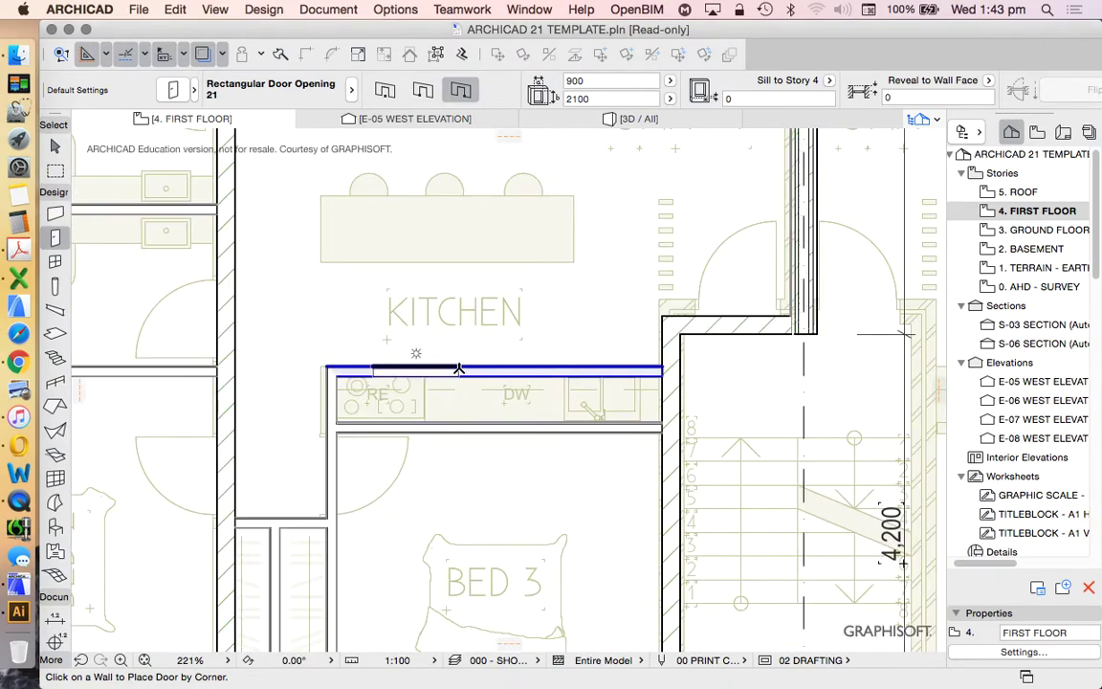
pyautogui.click(552, 368)
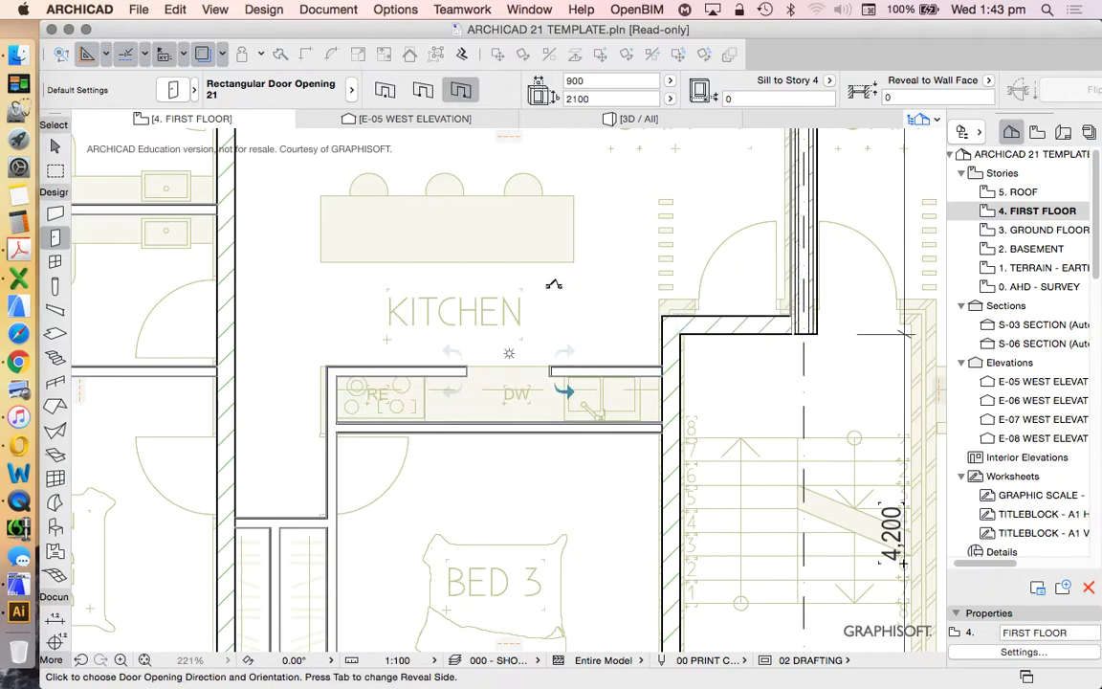
pyautogui.click(555, 279)
pyautogui.scroll(5, 553, 382)
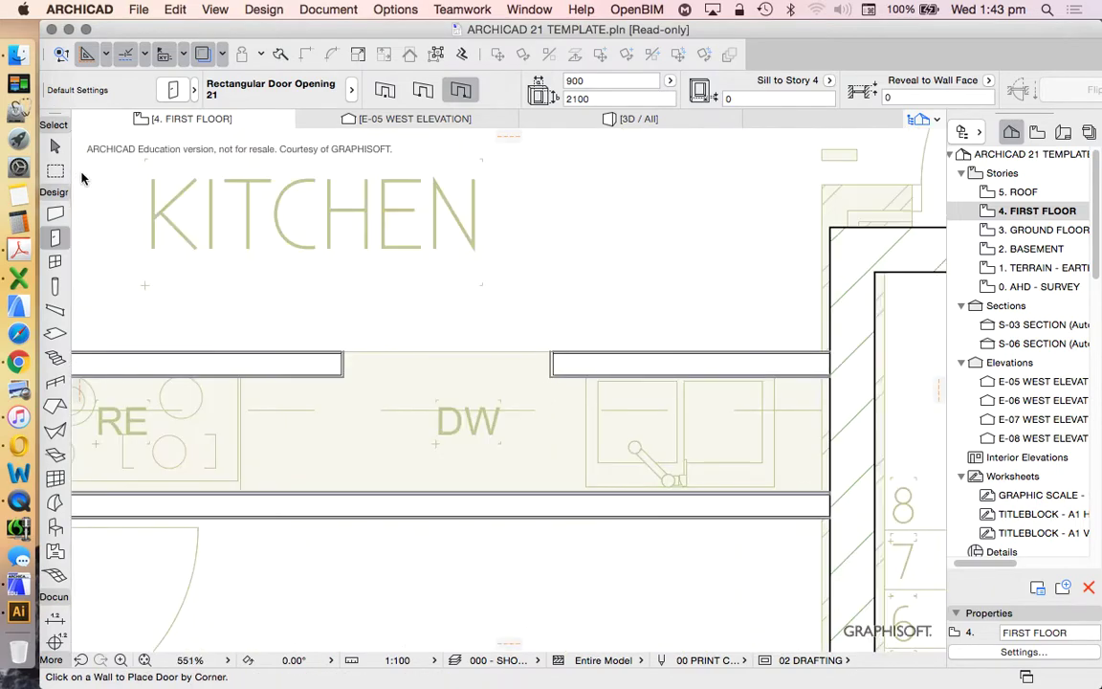
# Stretch the kitchen opening's cooktop-side edge to the inner corner of the adjoining wall
pyautogui.click(57, 150)
pyautogui.scroll(-4, 407, 274)
pyautogui.click(376, 324)
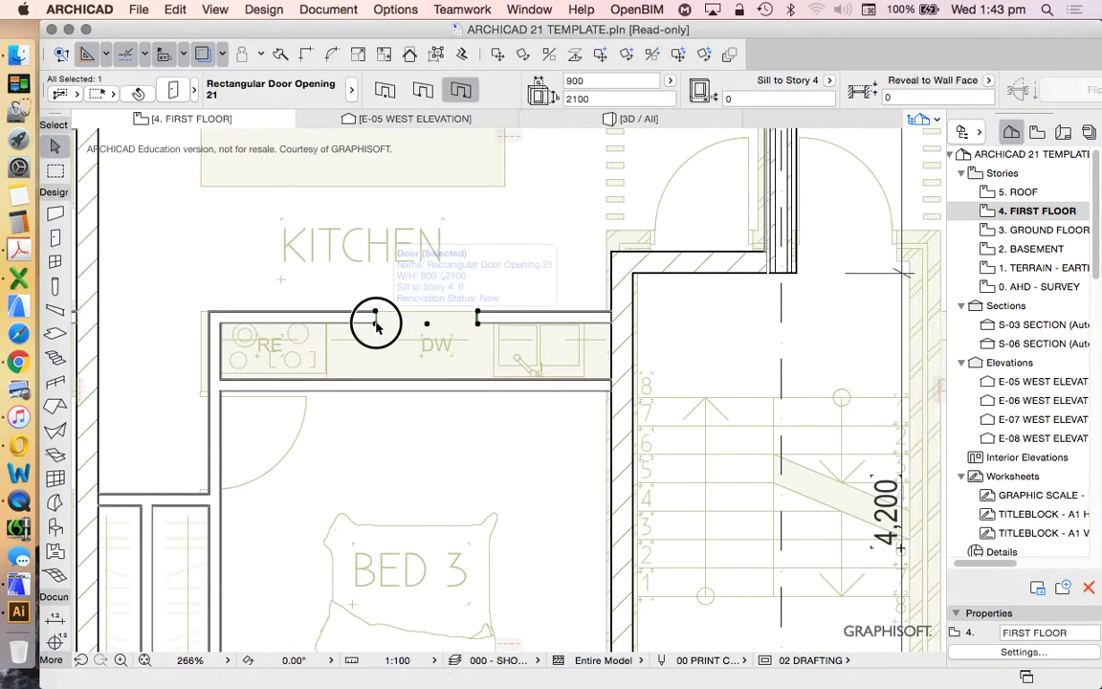
pyautogui.click(376, 323)
pyautogui.scroll(5, 247, 326)
pyautogui.click(220, 317)
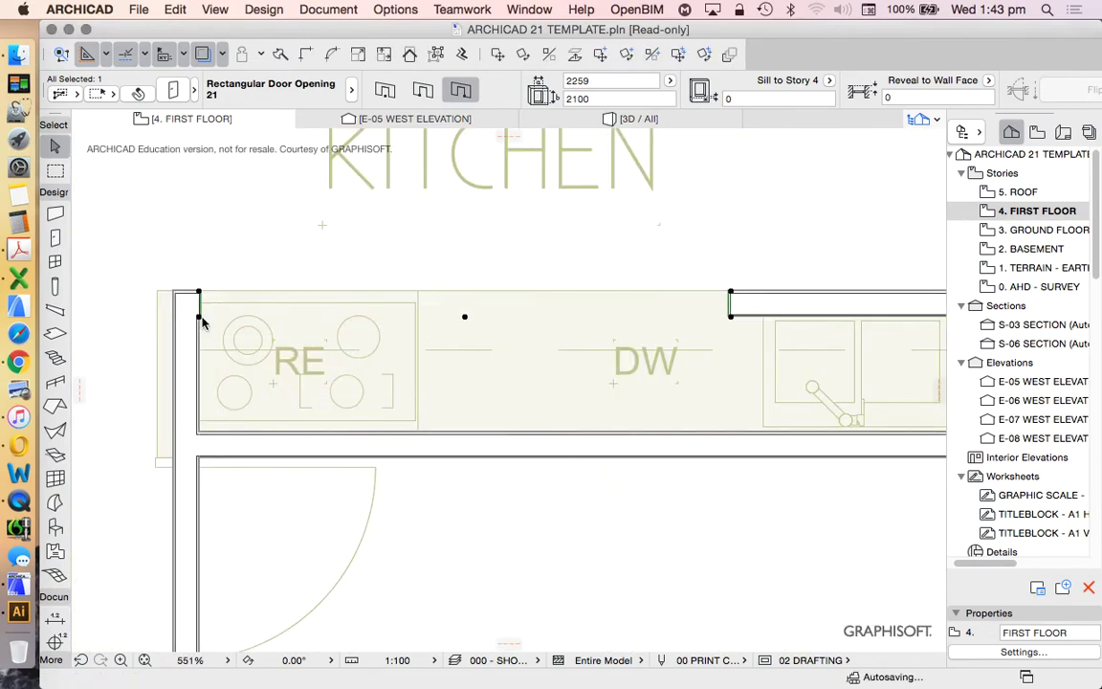
# Stretch the kitchen opening's sink-side edge to the face of the stair wall
pyautogui.scroll(-5, 211, 322)
pyautogui.scroll(5, 468, 324)
pyautogui.click(420, 300)
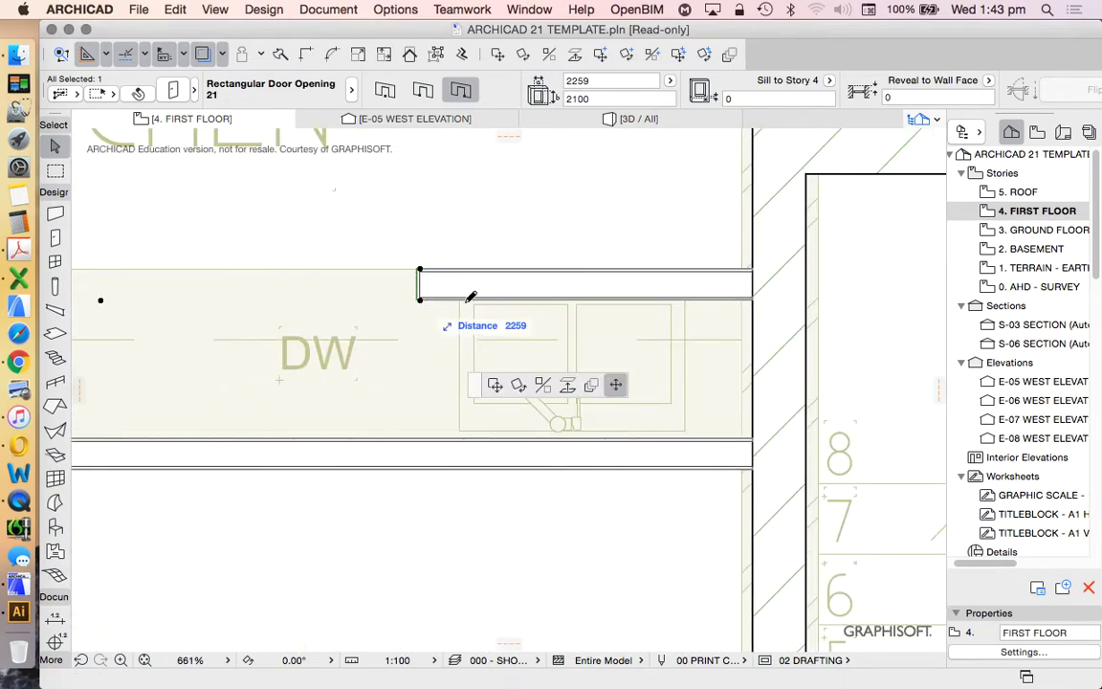
pyautogui.click(753, 298)
pyautogui.scroll(-1, 738, 258)
pyautogui.scroll(-3, 735, 304)
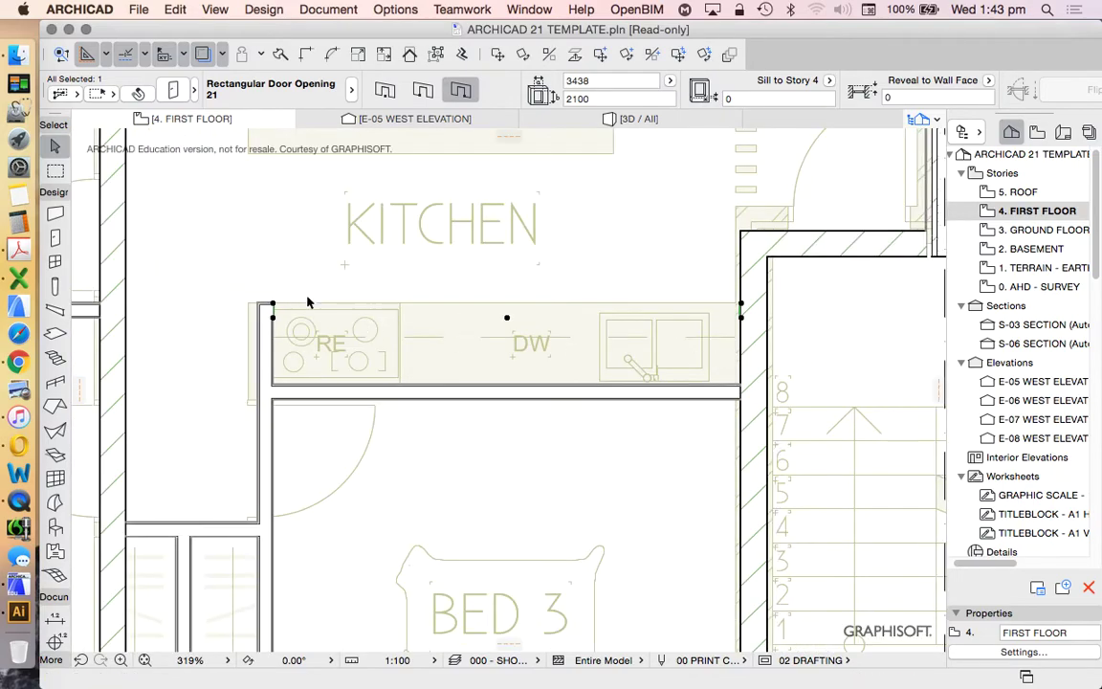
# Review the kitchen opening's preview and positioning settings, closing them and deselecting the opening
pyautogui.scroll(1, 253, 326)
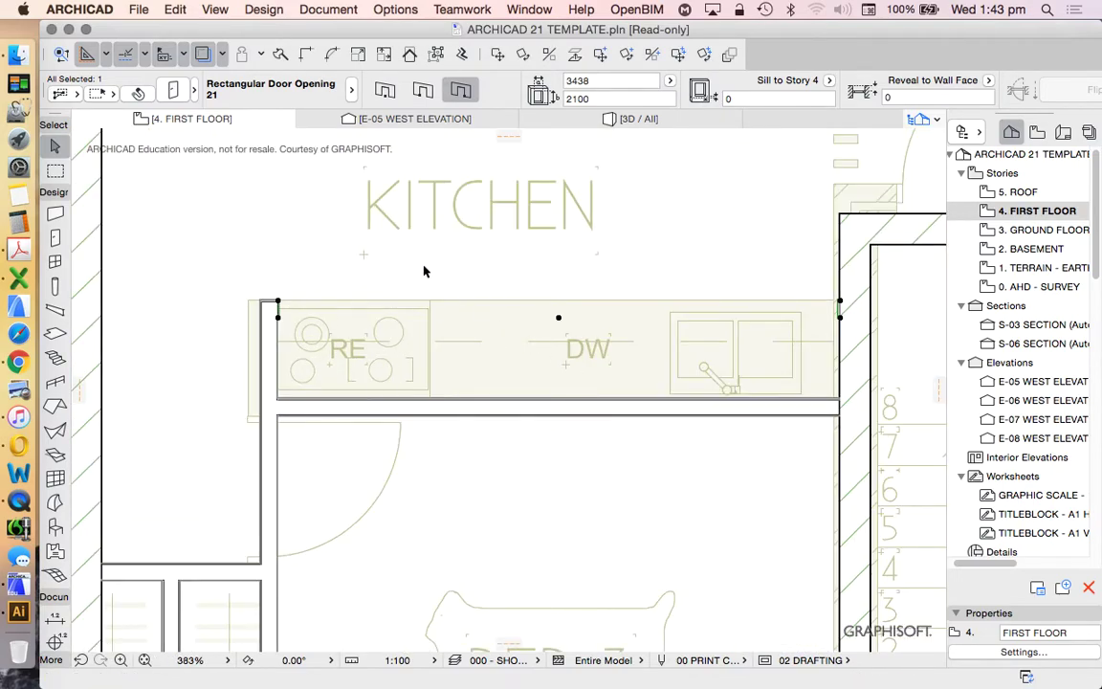
pyautogui.scroll(1, 628, 316)
pyautogui.scroll(-4, 622, 325)
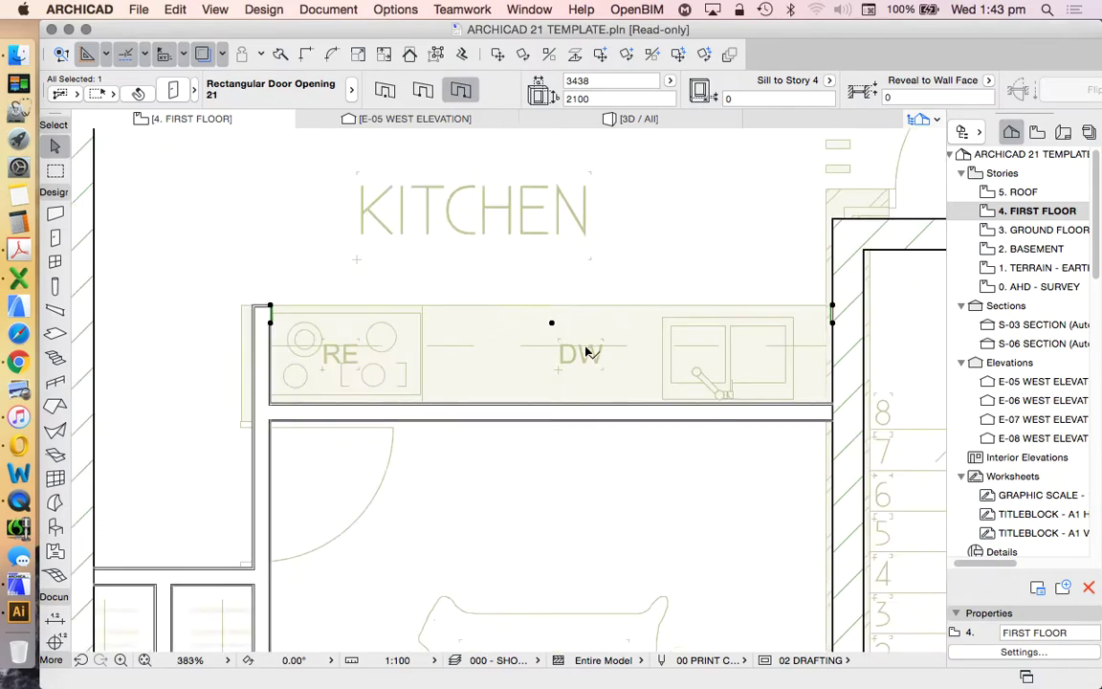
pyautogui.scroll(-1, 593, 349)
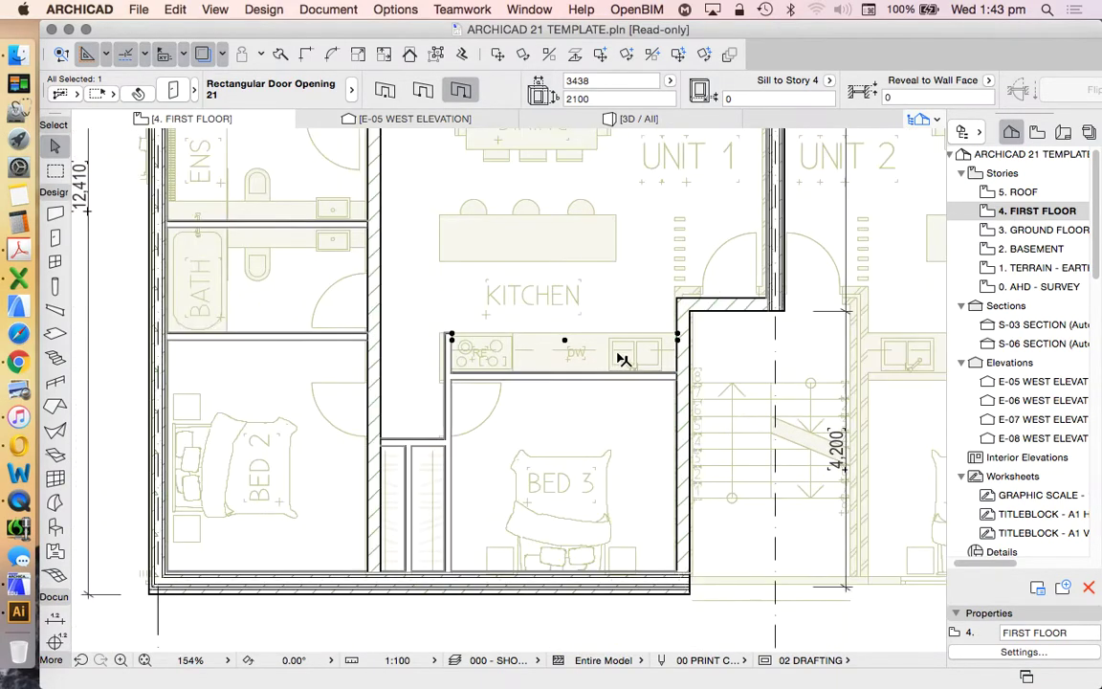
pyautogui.scroll(-2, 347, 140)
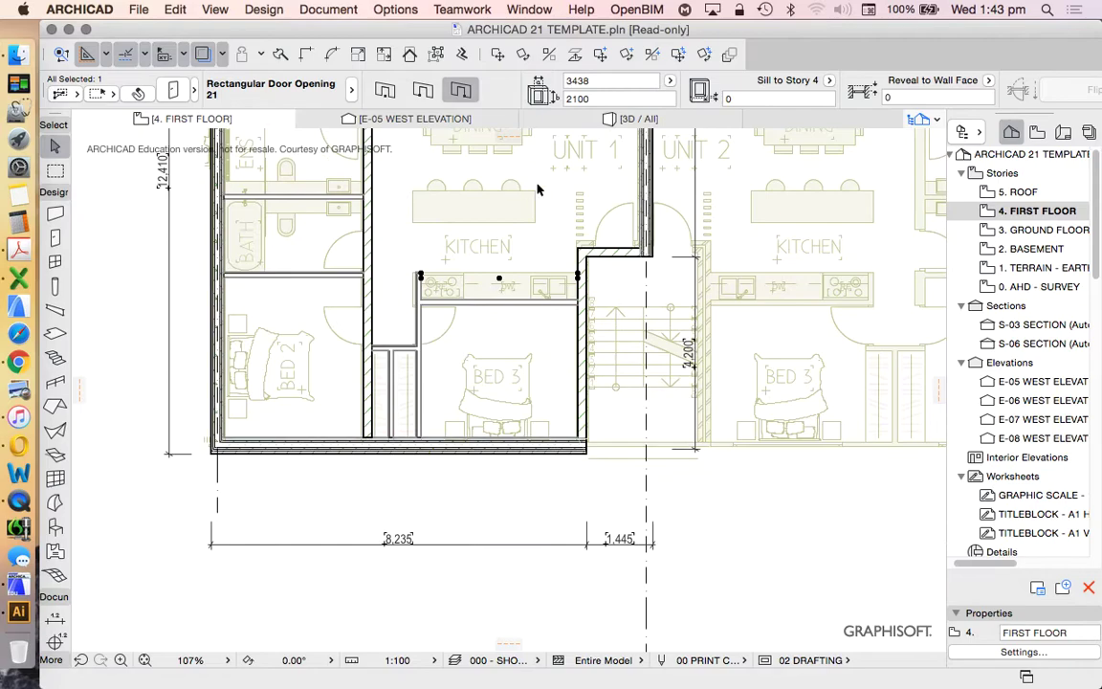
pyautogui.click(165, 89)
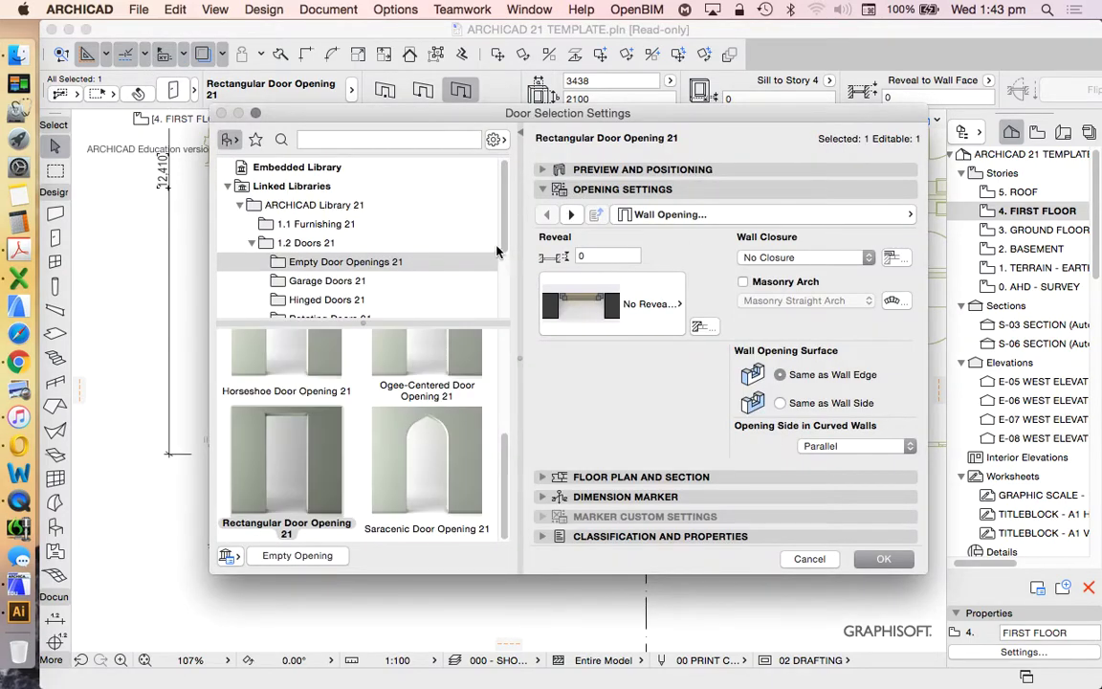
pyautogui.click(650, 169)
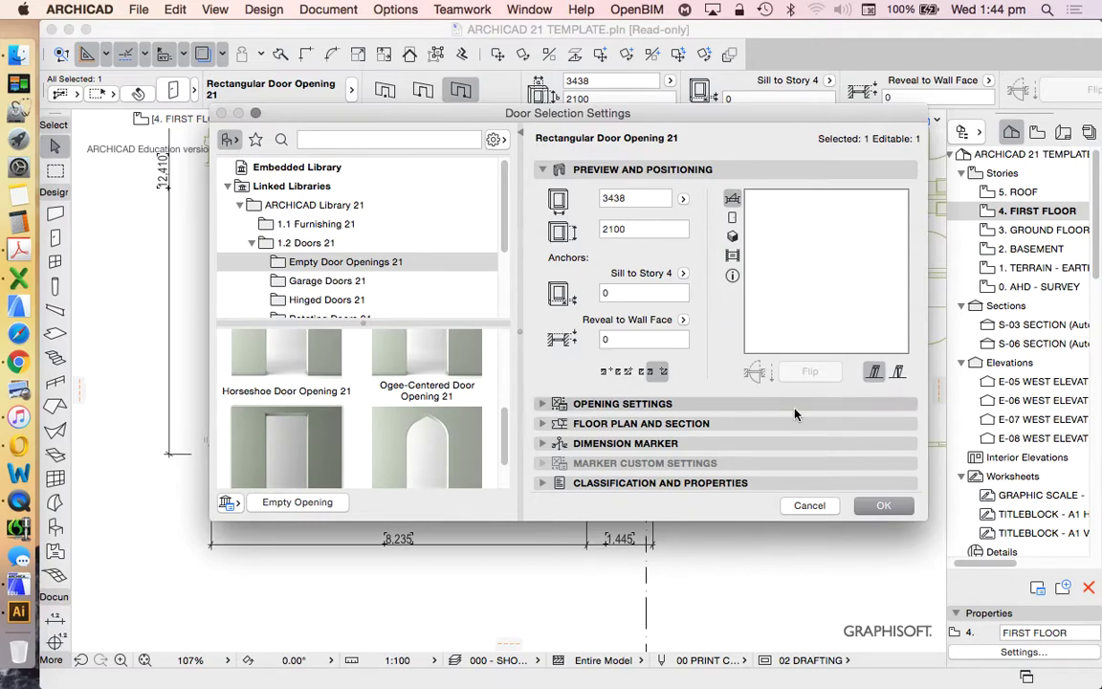
pyautogui.click(882, 506)
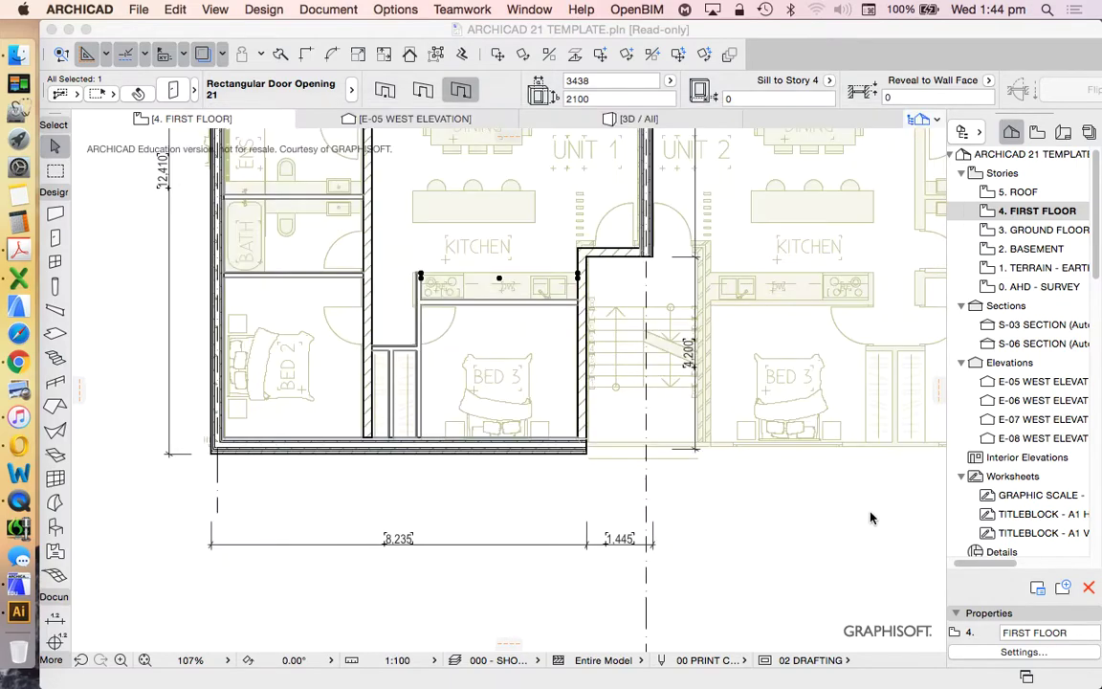
pyautogui.scroll(2, 507, 273)
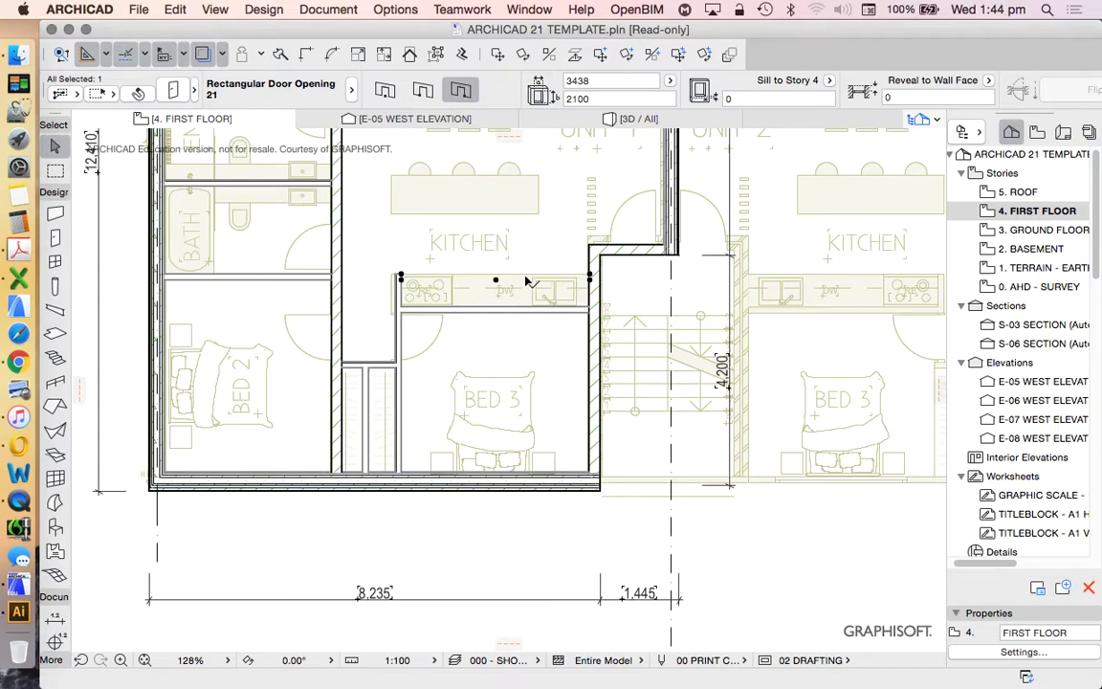
pyautogui.scroll(3, 524, 280)
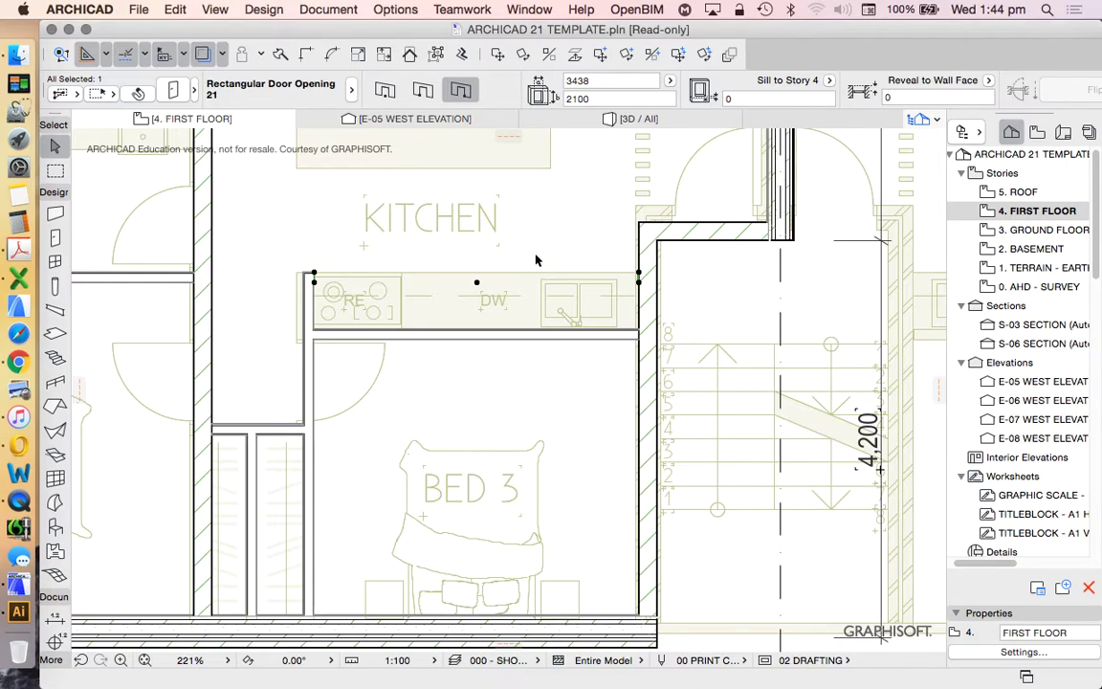
pyautogui.click(536, 256)
pyautogui.scroll(-4, 574, 287)
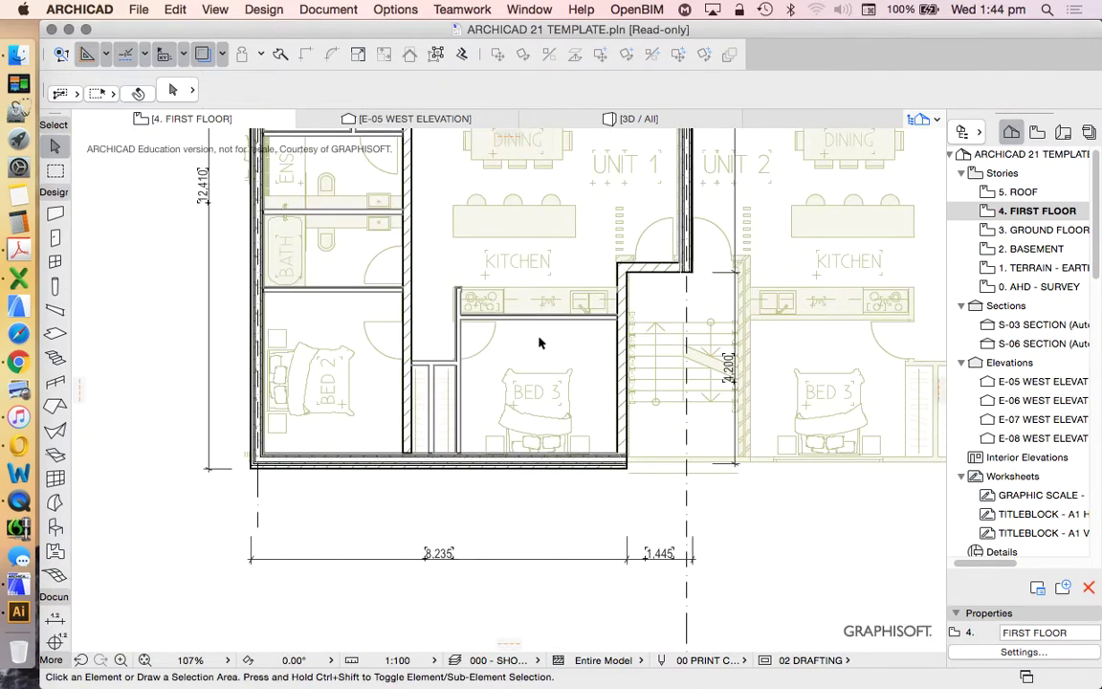
# Start a new door and browse its default settings to the Sliding Doors 21 library folder
pyautogui.scroll(-3, 538, 342)
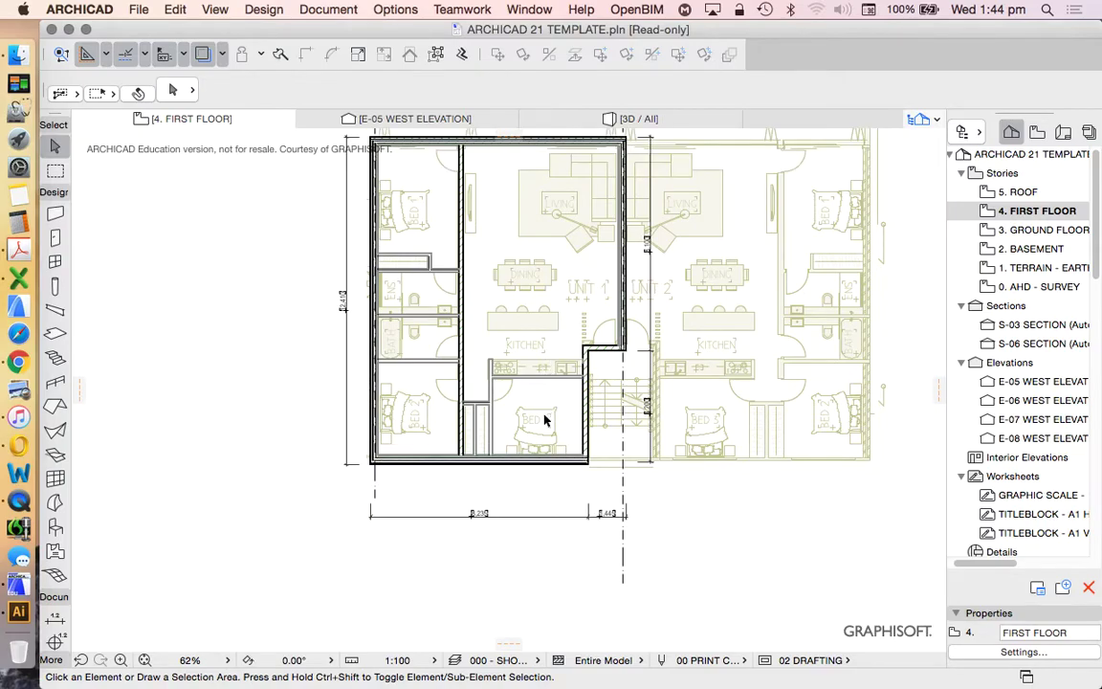
pyautogui.scroll(3, 544, 419)
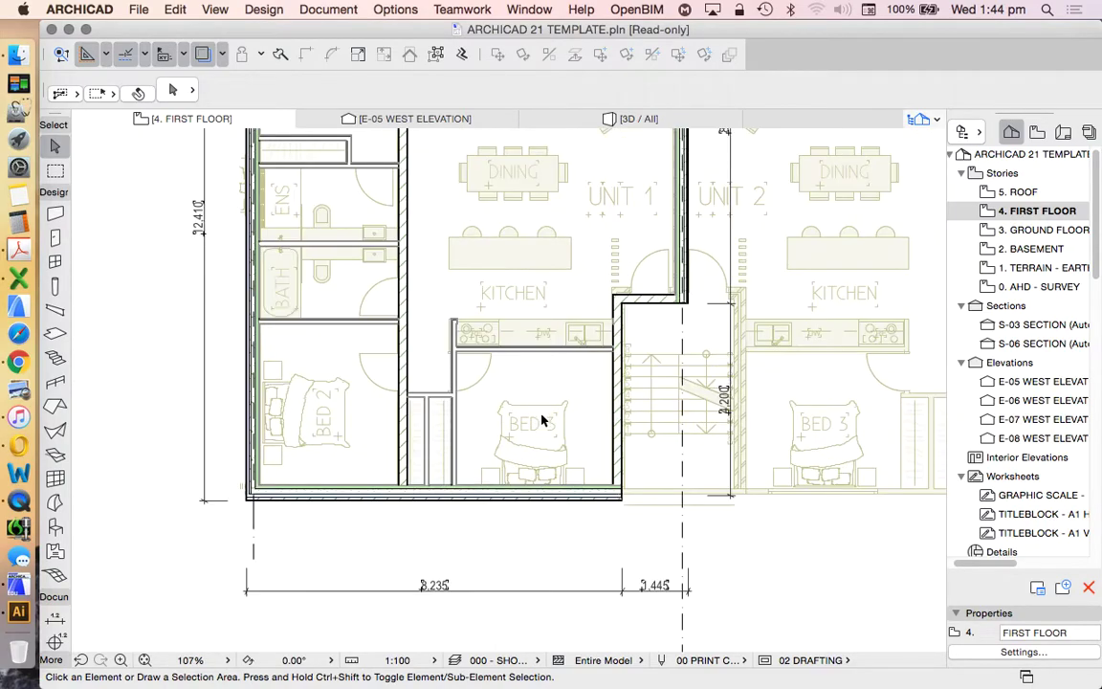
pyautogui.click(54, 238)
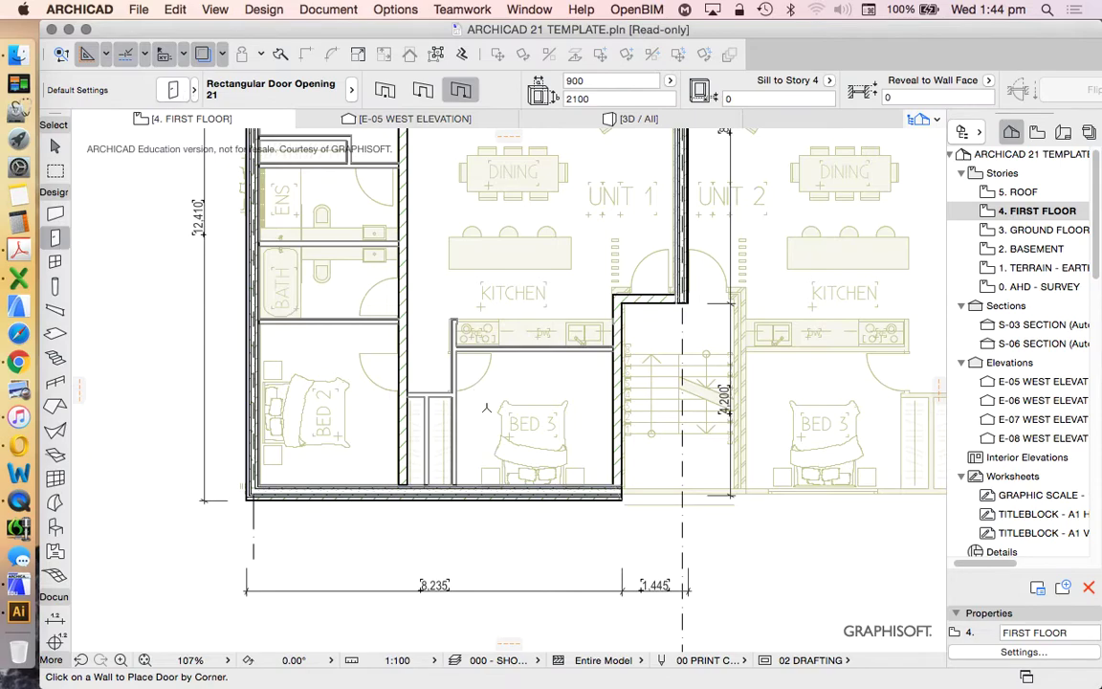
pyautogui.scroll(3, 486, 407)
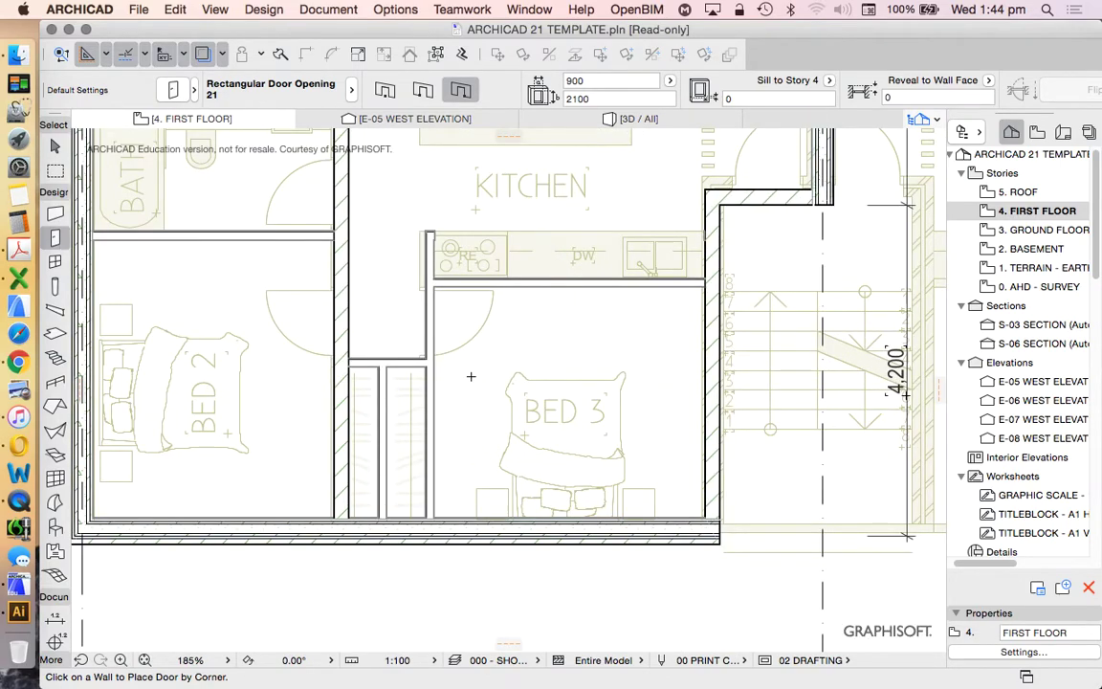
pyautogui.click(174, 90)
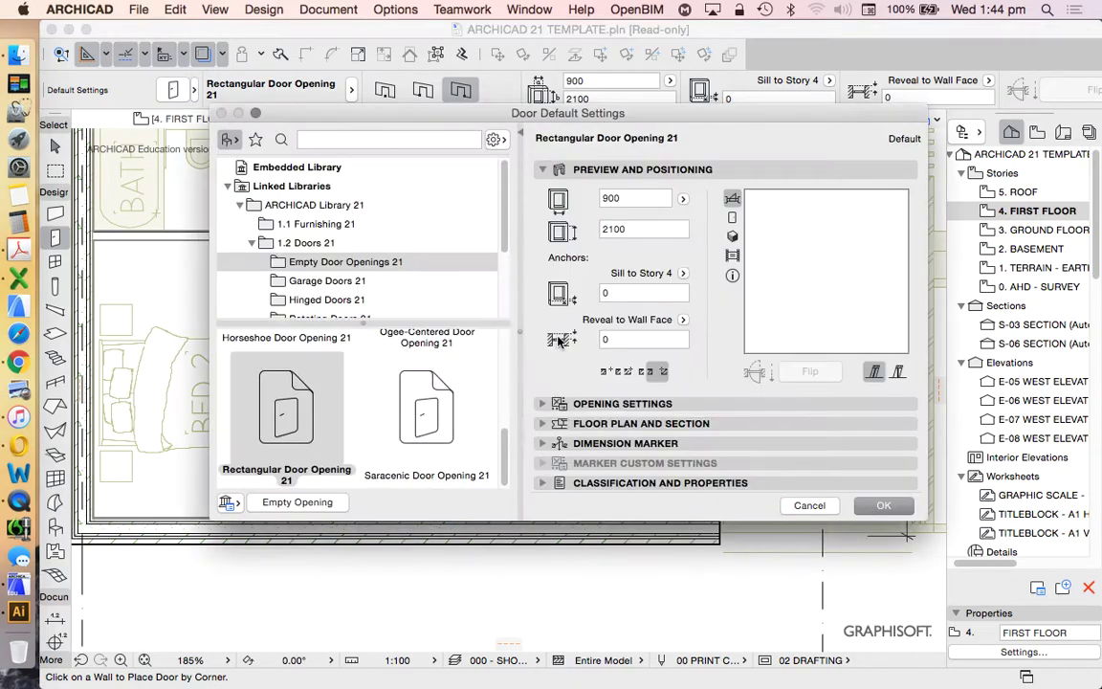
pyautogui.scroll(-1, 478, 247)
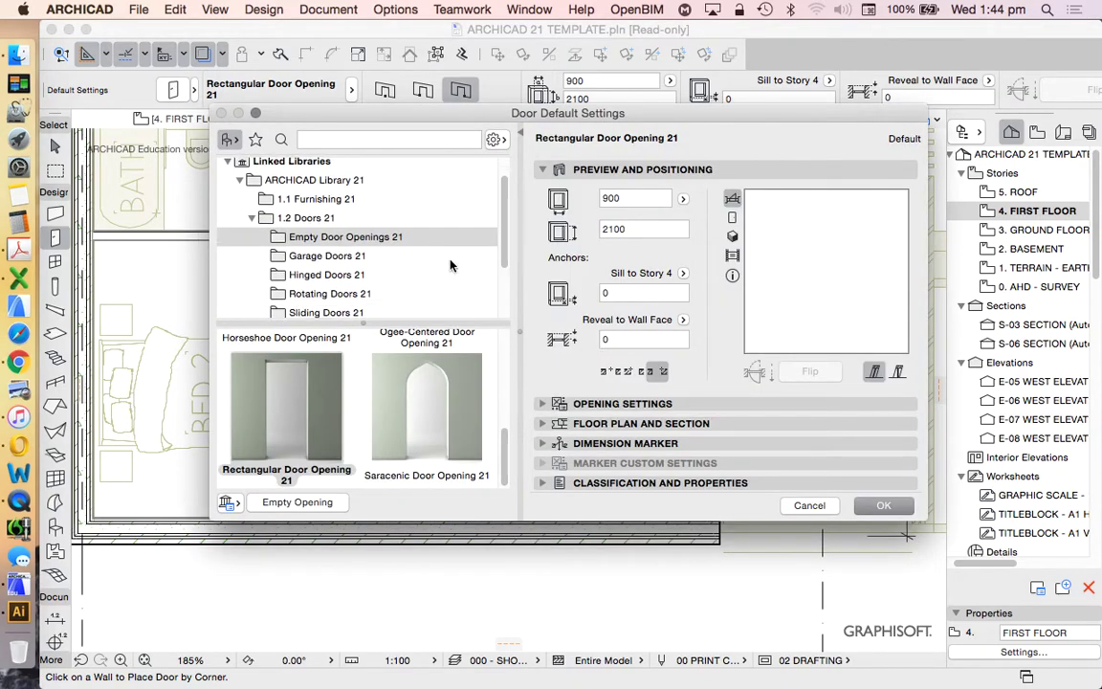
pyautogui.scroll(-1, 451, 252)
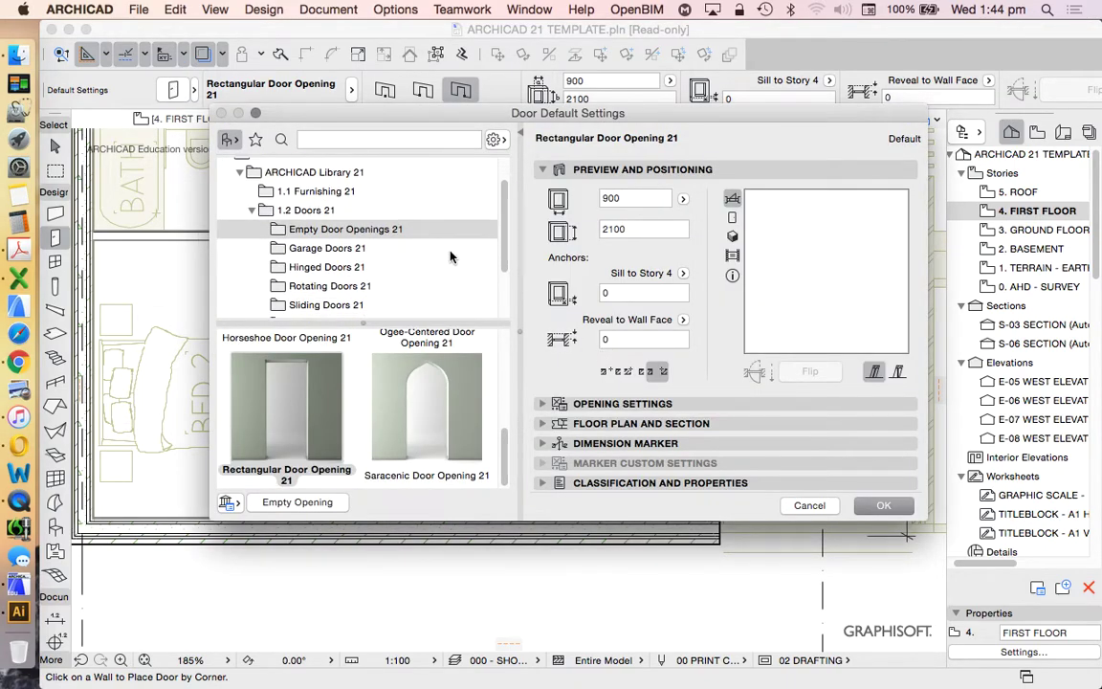
pyautogui.scroll(-1, 355, 283)
pyautogui.click(367, 280)
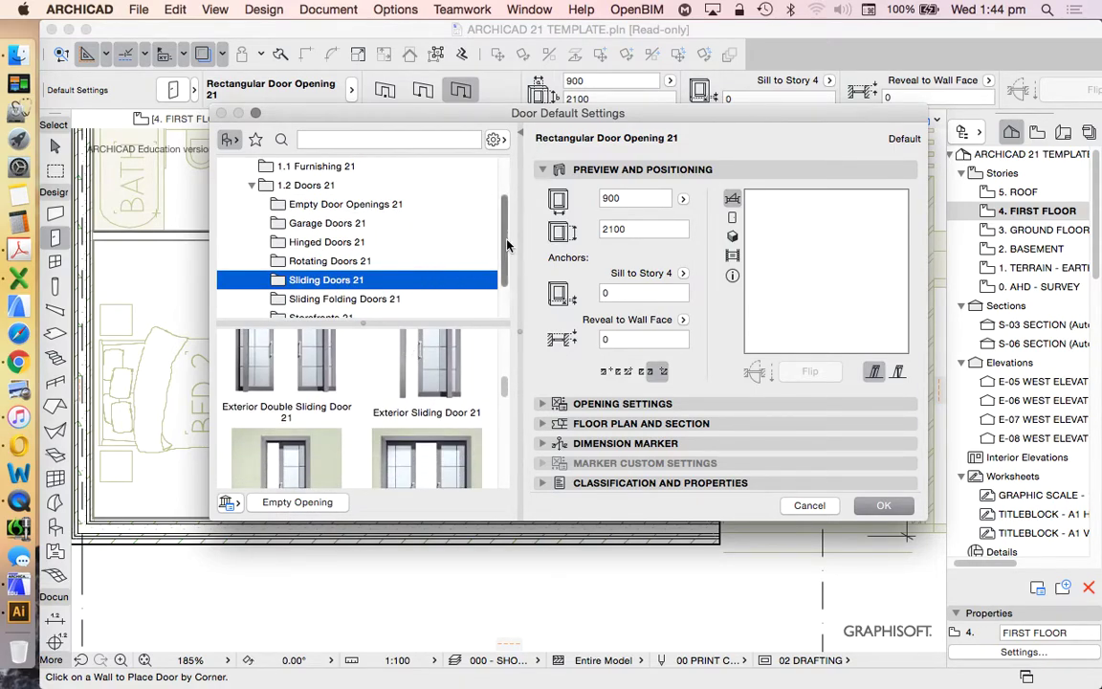
pyautogui.scroll(-2, 505, 246)
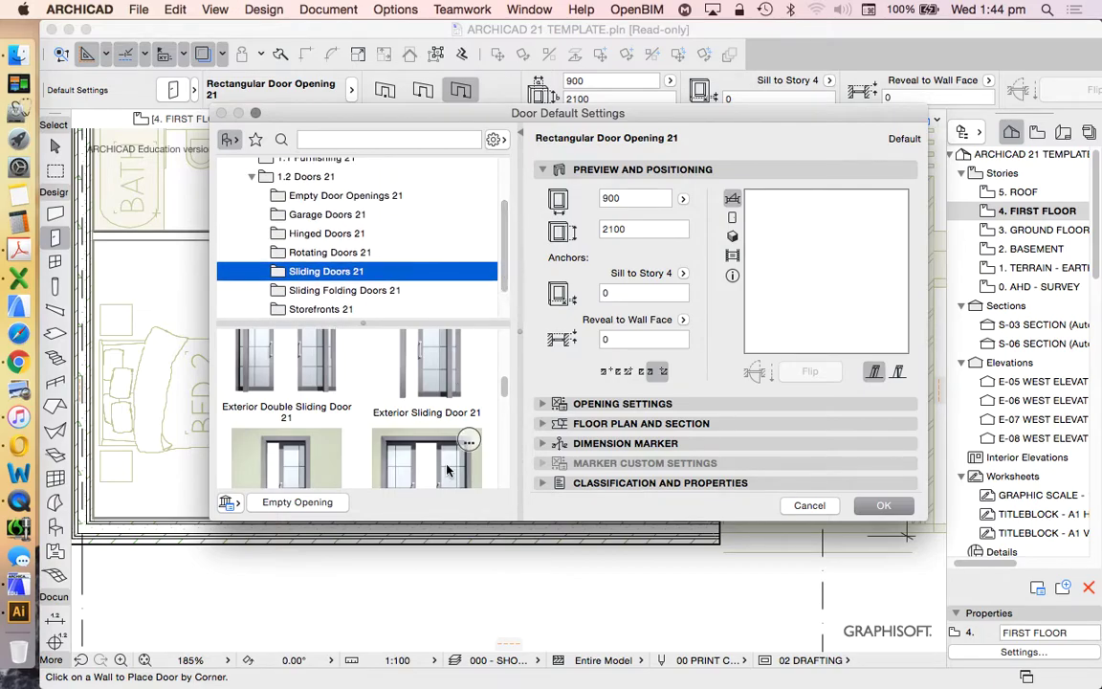
# Enlarge the door default settings dialog and choose Sliding Door 21 as the default door type
pyautogui.moveTo(480, 116); pyautogui.dragTo(555, 63)
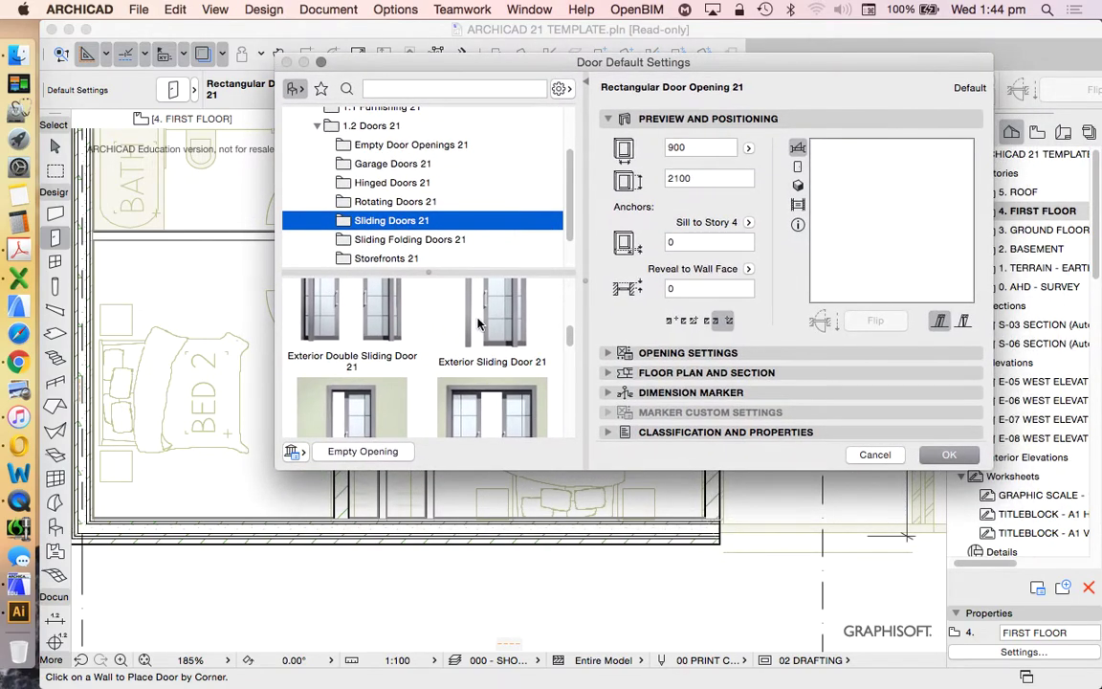
pyautogui.scroll(-2, 478, 325)
pyautogui.scroll(-2, 419, 352)
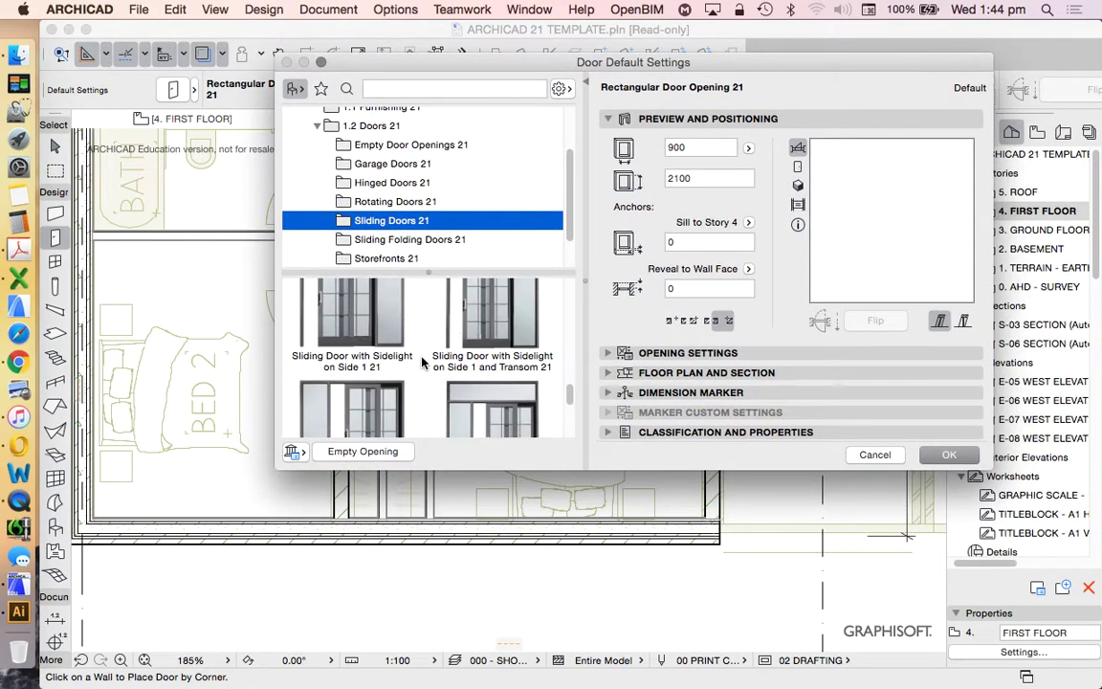
pyautogui.scroll(-2, 531, 387)
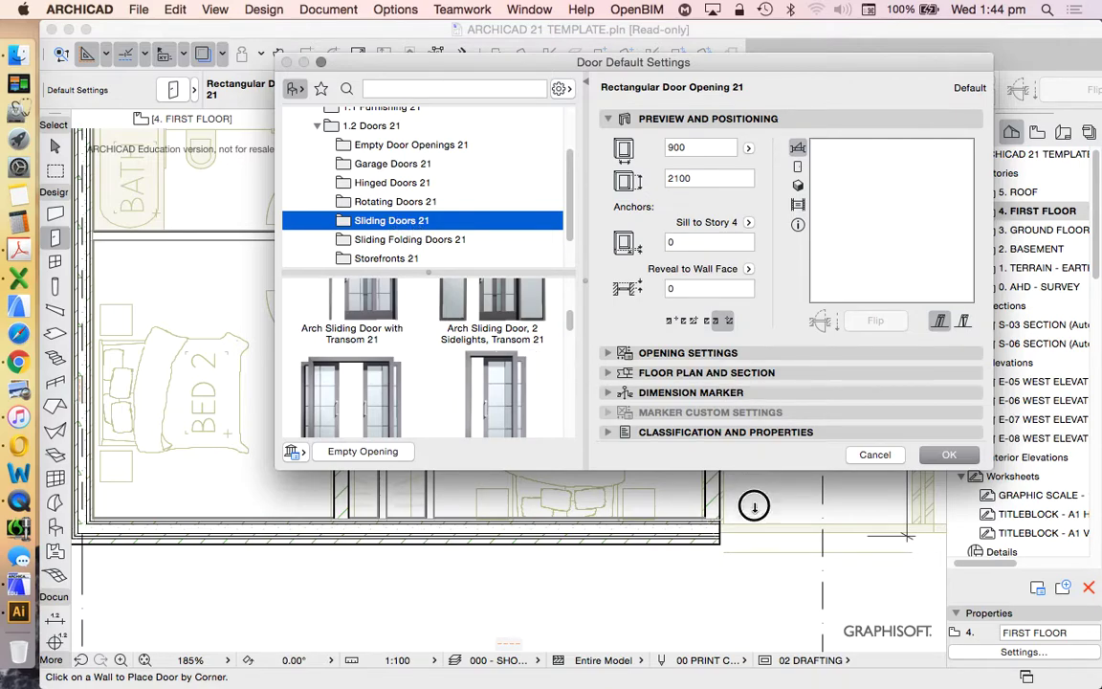
pyautogui.moveTo(754, 505); pyautogui.dragTo(761, 681)
pyautogui.scroll(3, 477, 487)
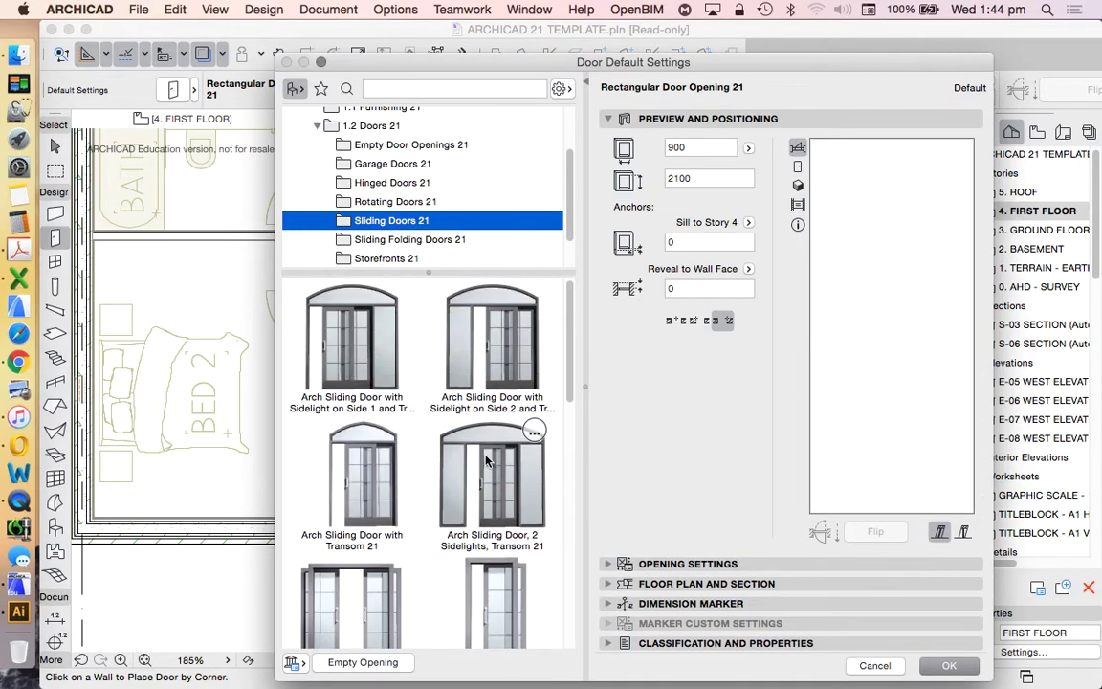
pyautogui.scroll(-3, 488, 440)
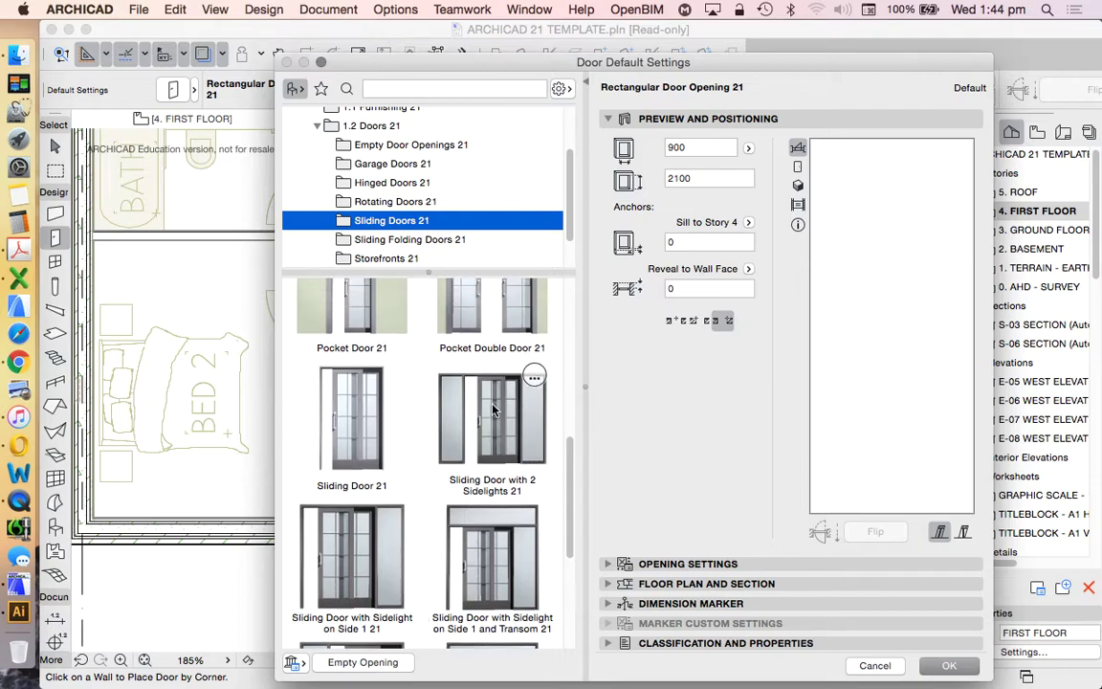
pyautogui.scroll(-3, 497, 381)
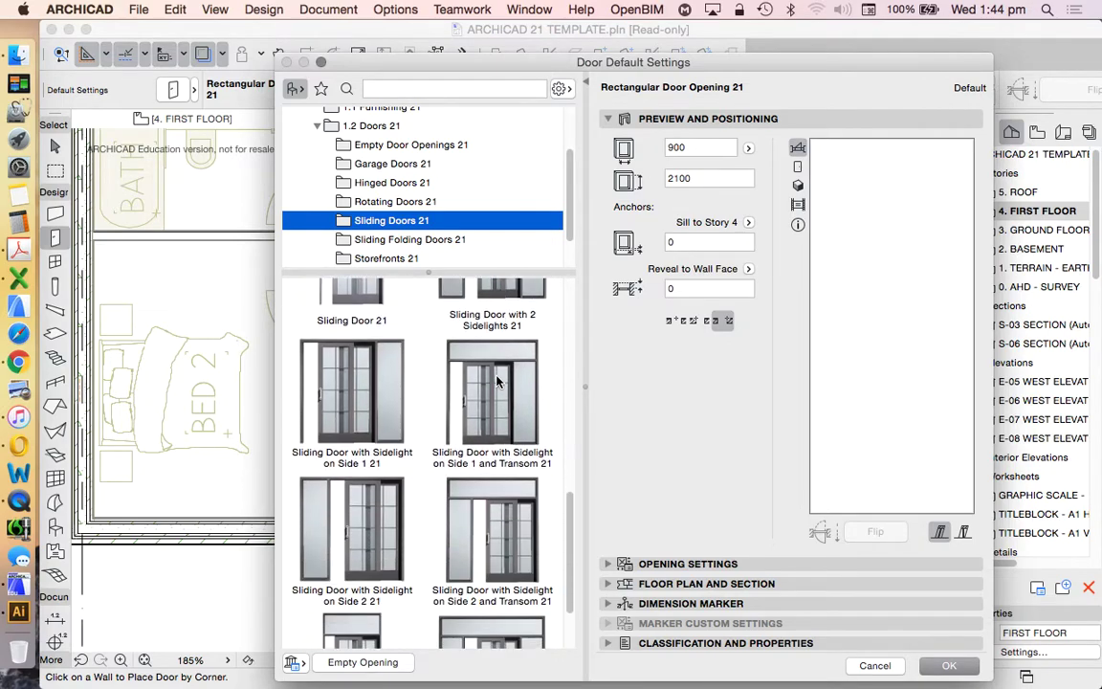
pyautogui.scroll(-2, 497, 381)
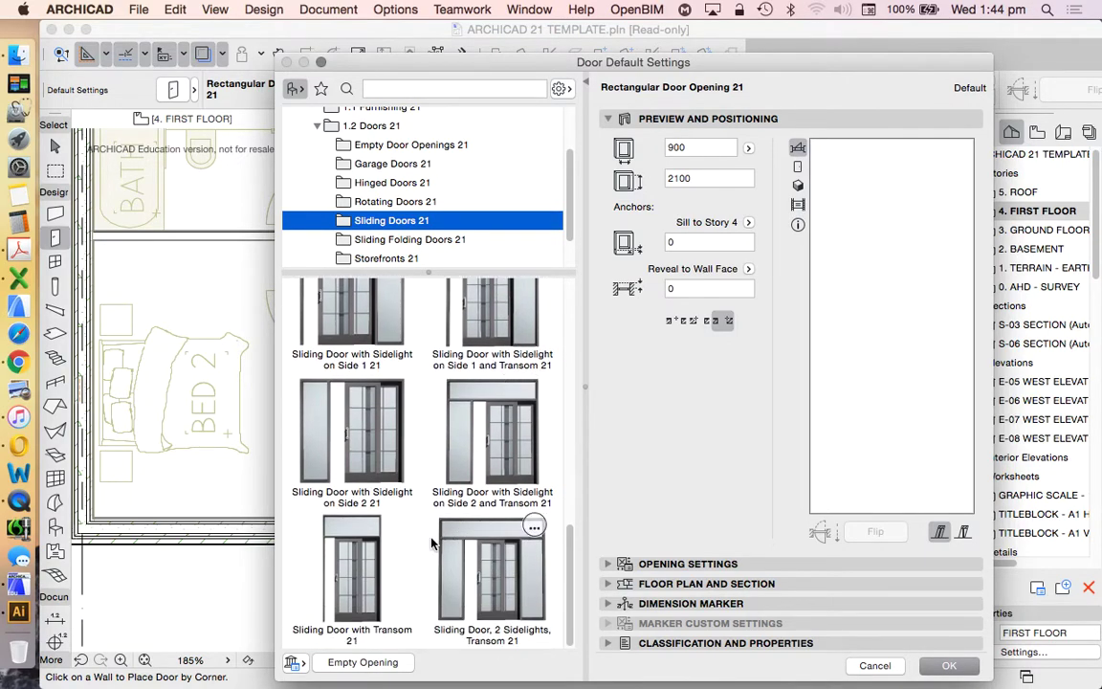
pyautogui.scroll(6, 426, 550)
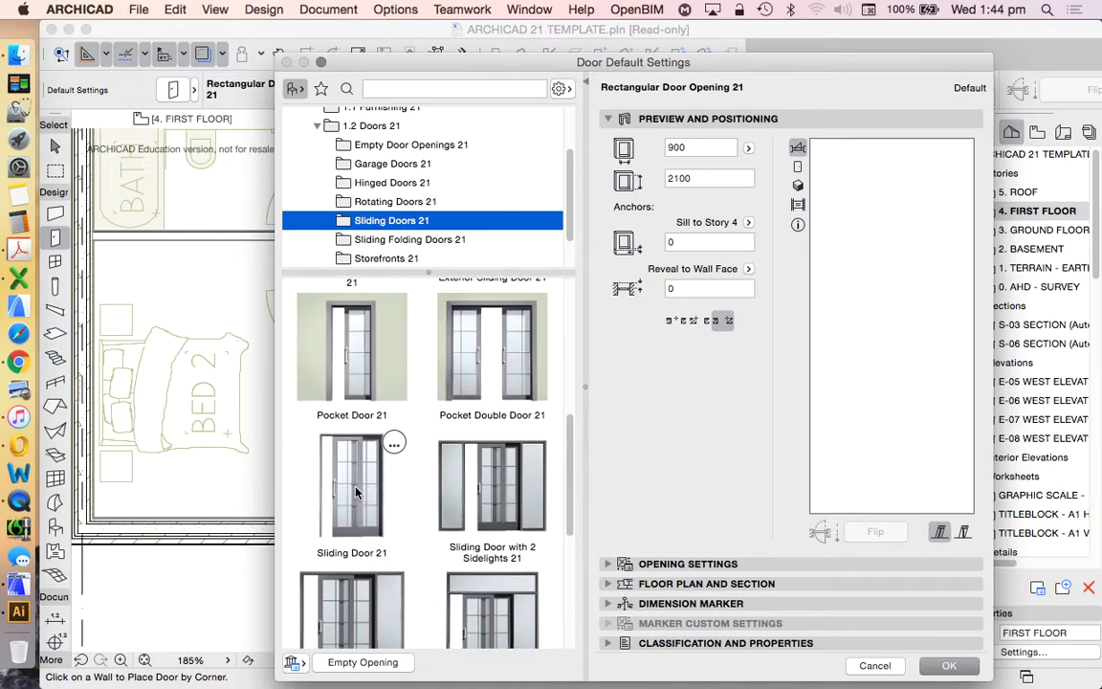
pyautogui.click(354, 455)
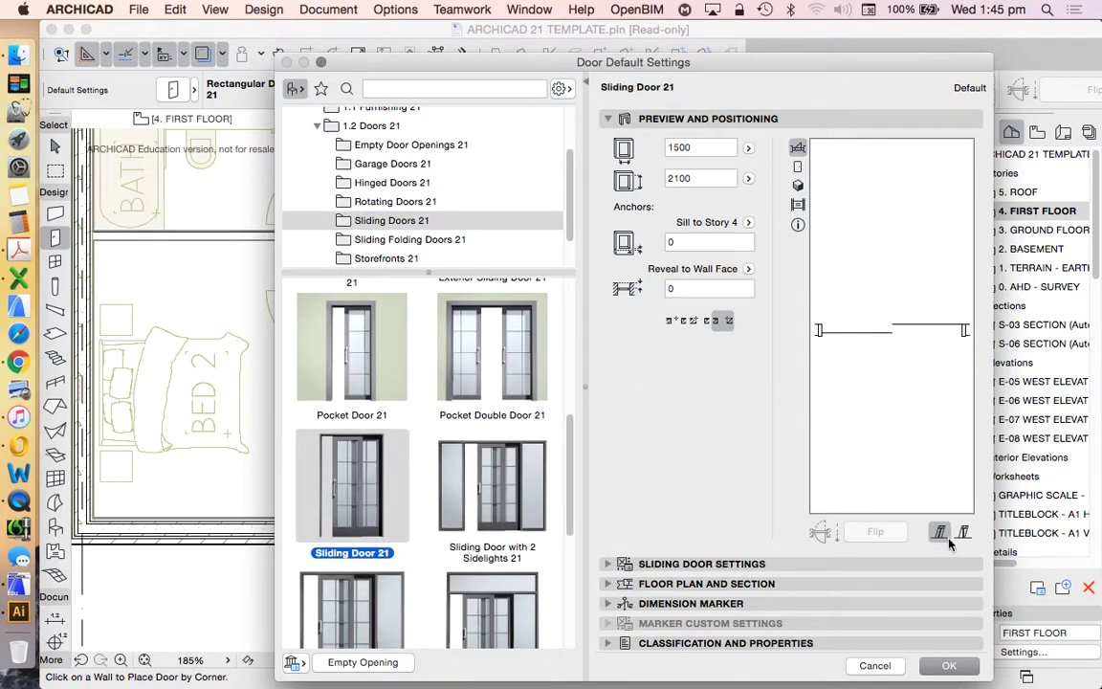
pyautogui.click(948, 665)
# Place a 1500 x 2100 sliding door in the wall between Bed 3 and its wardrobe, oriented towards the wardrobe side
pyautogui.scroll(3, 454, 405)
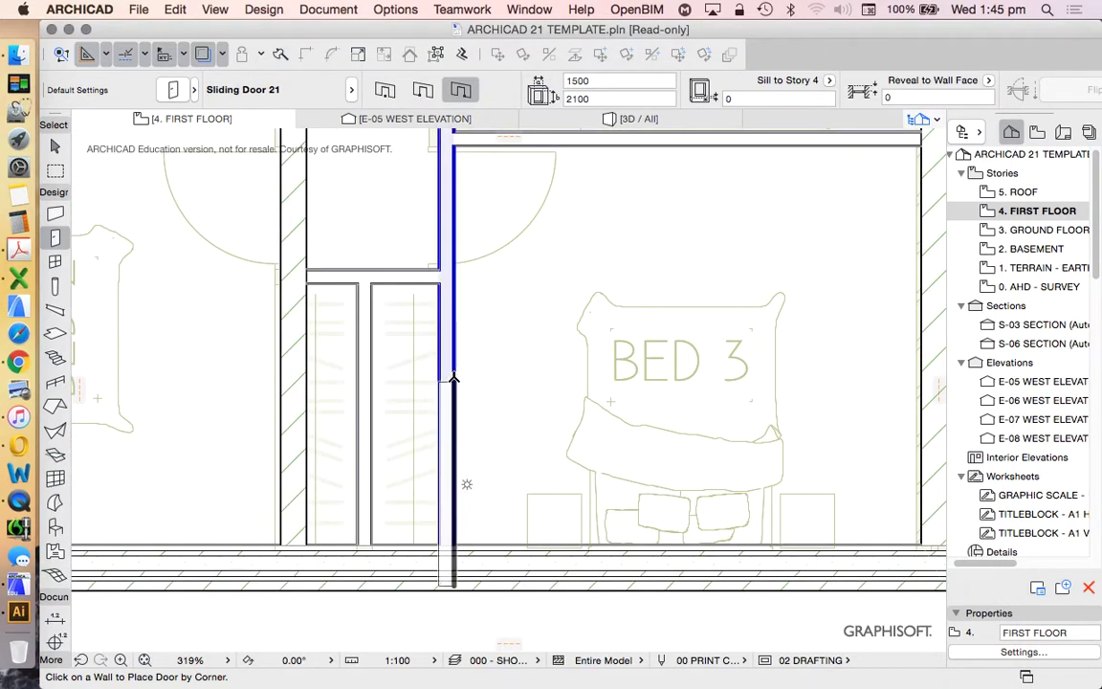
pyautogui.click(453, 310)
pyautogui.click(384, 475)
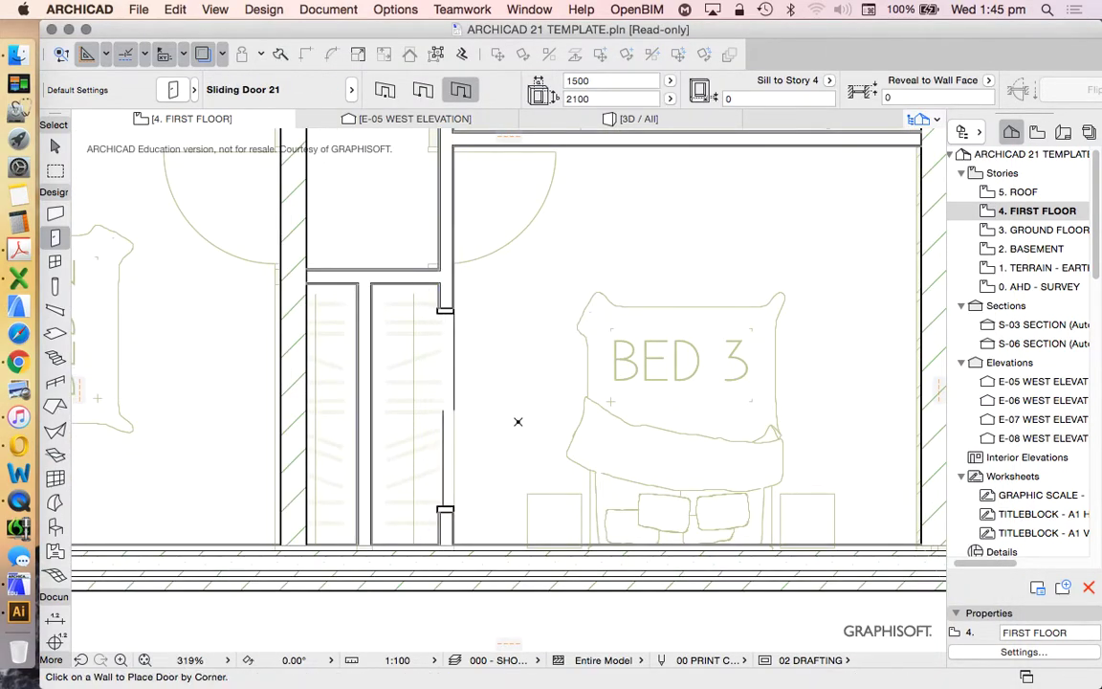
pyautogui.scroll(-2, 436, 325)
pyautogui.scroll(3, 442, 400)
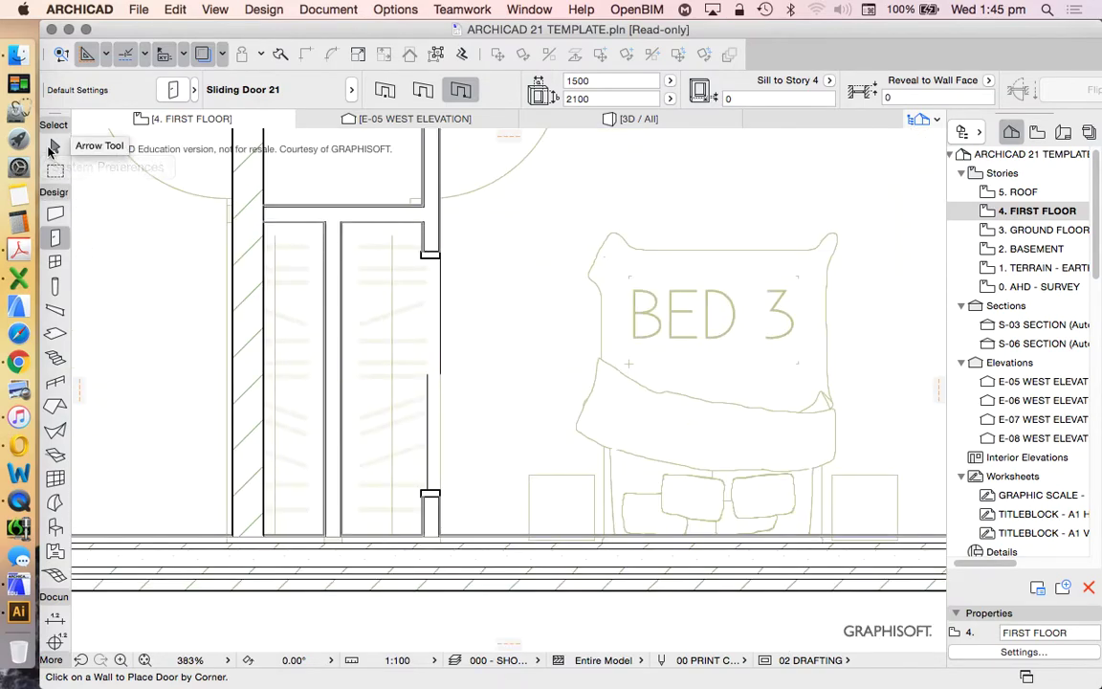
# Stretch the wardrobe door's kitchen-side edge to the wardrobe's inner corner
pyautogui.click(55, 145)
pyautogui.scroll(-2, 413, 280)
pyautogui.scroll(3, 414, 280)
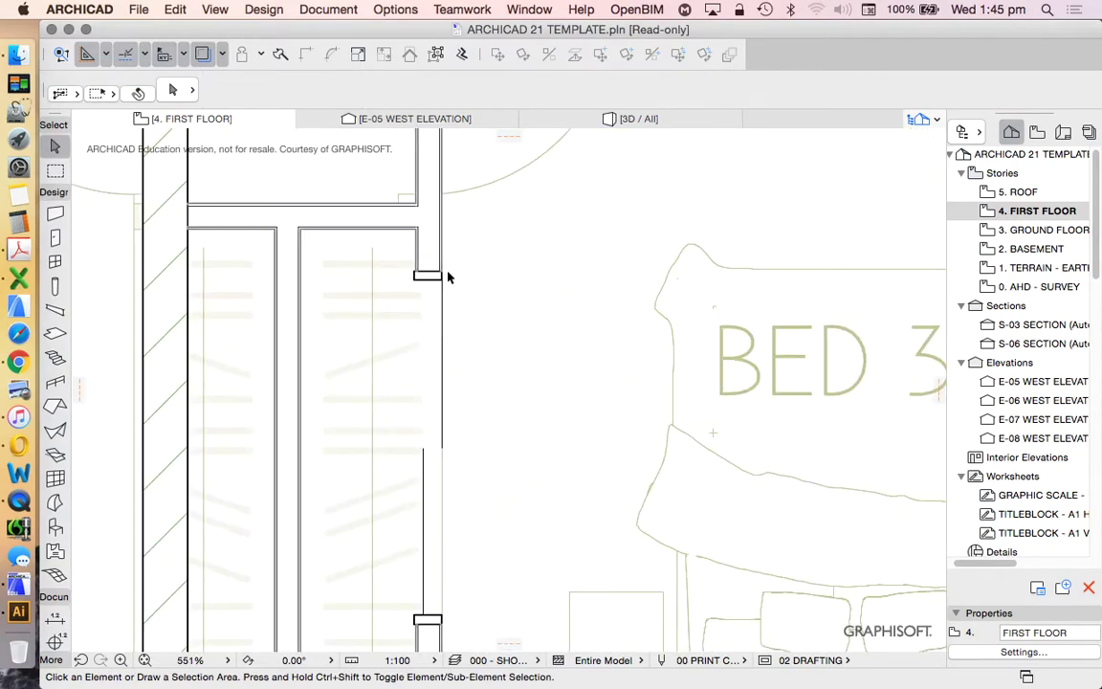
pyautogui.click(435, 276)
pyautogui.click(441, 273)
pyautogui.click(428, 242)
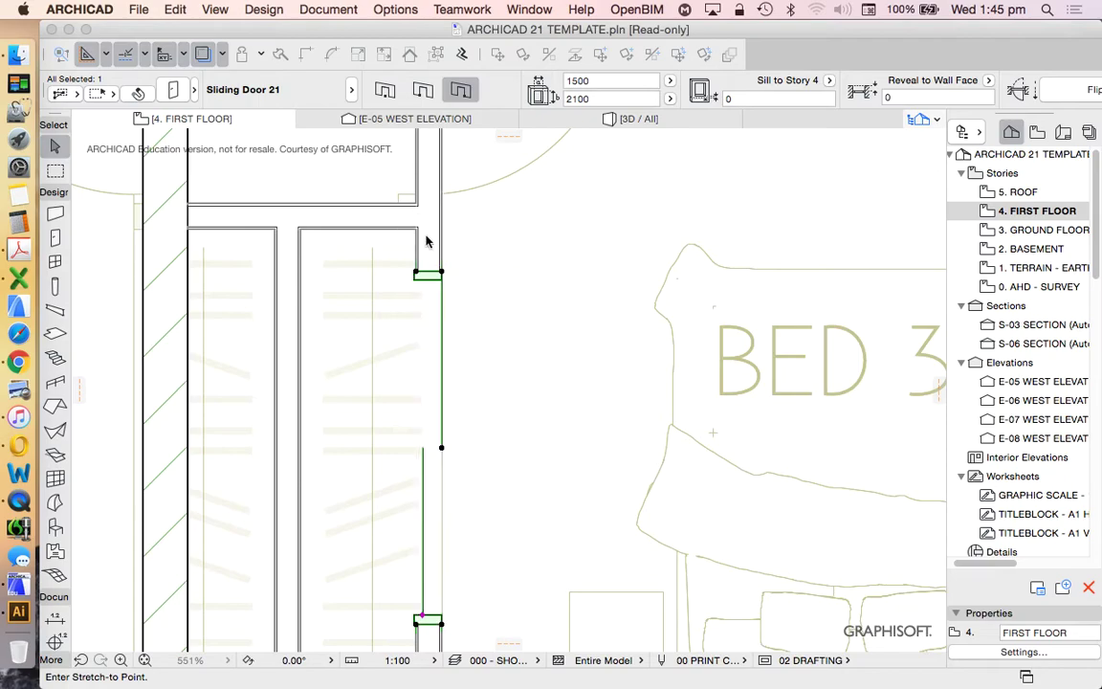
# Stretch the wardrobe door's other edge to the inner face of the external wall and check its width
pyautogui.scroll(-5, 425, 240)
pyautogui.scroll(3, 466, 258)
pyautogui.scroll(2, 466, 258)
pyautogui.click(479, 284)
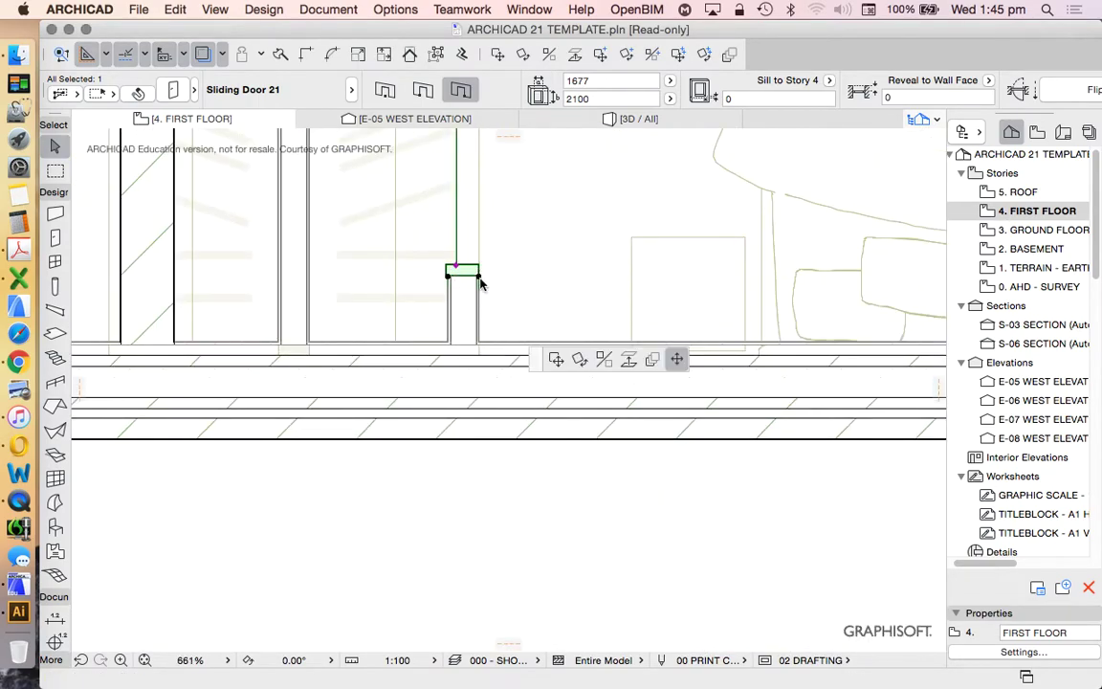
pyautogui.click(529, 382)
pyautogui.scroll(-4, 529, 382)
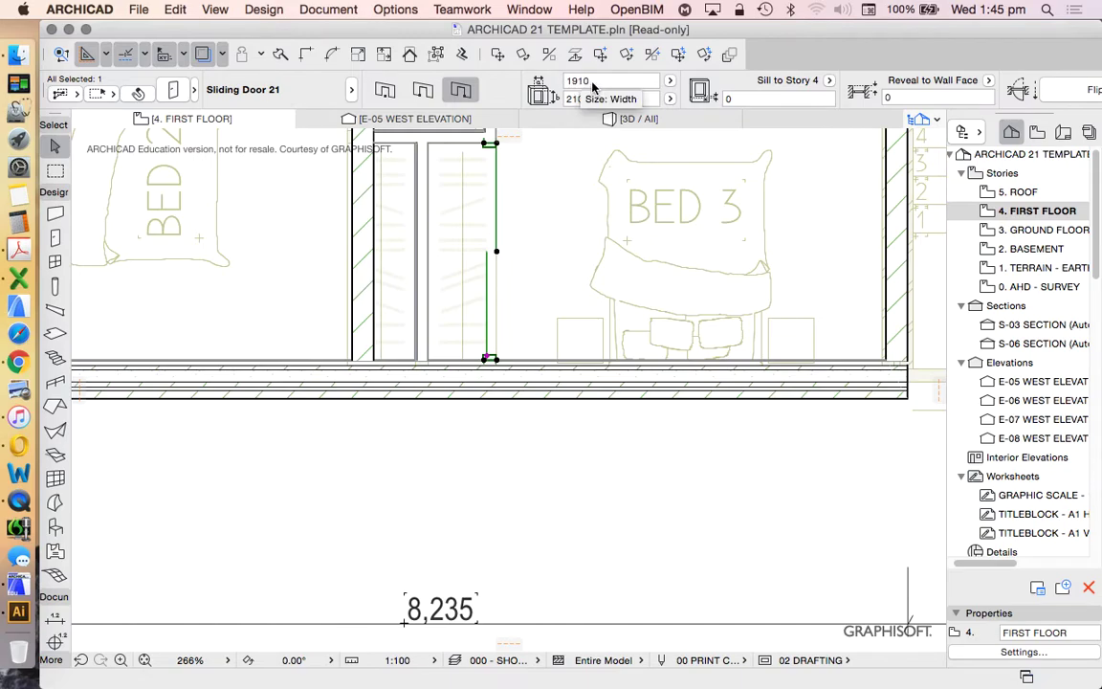
pyautogui.scroll(-1, 504, 290)
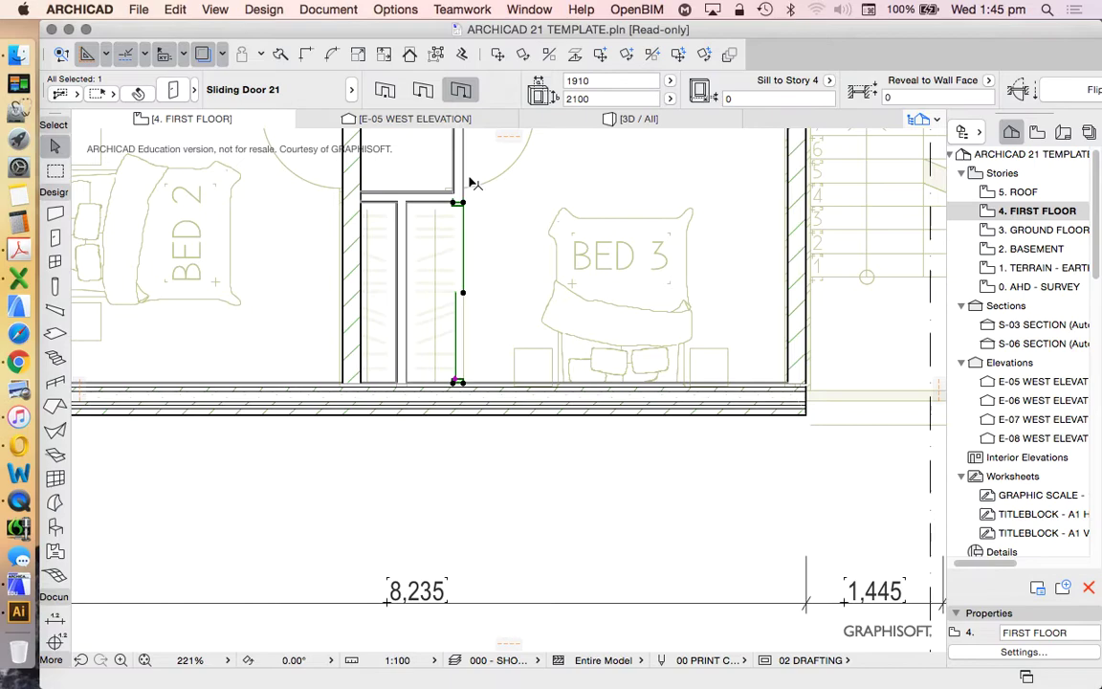
# Change the wardrobe sliding door's opening type to 3 Leaves 2 Sliding
pyautogui.click(166, 89)
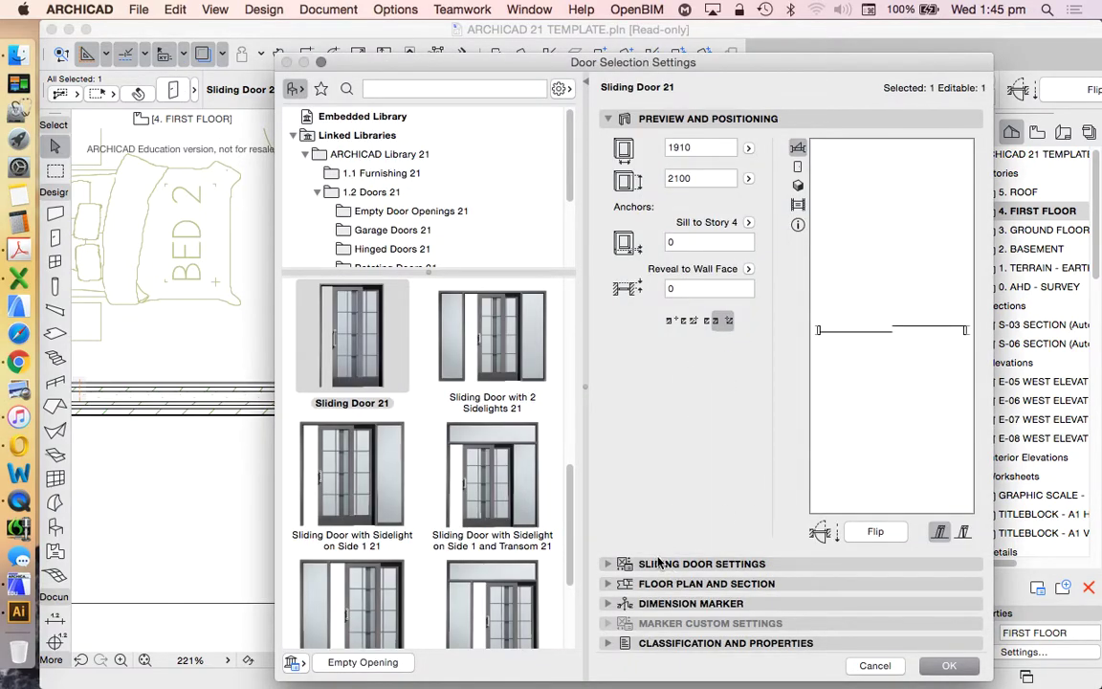
pyautogui.click(689, 564)
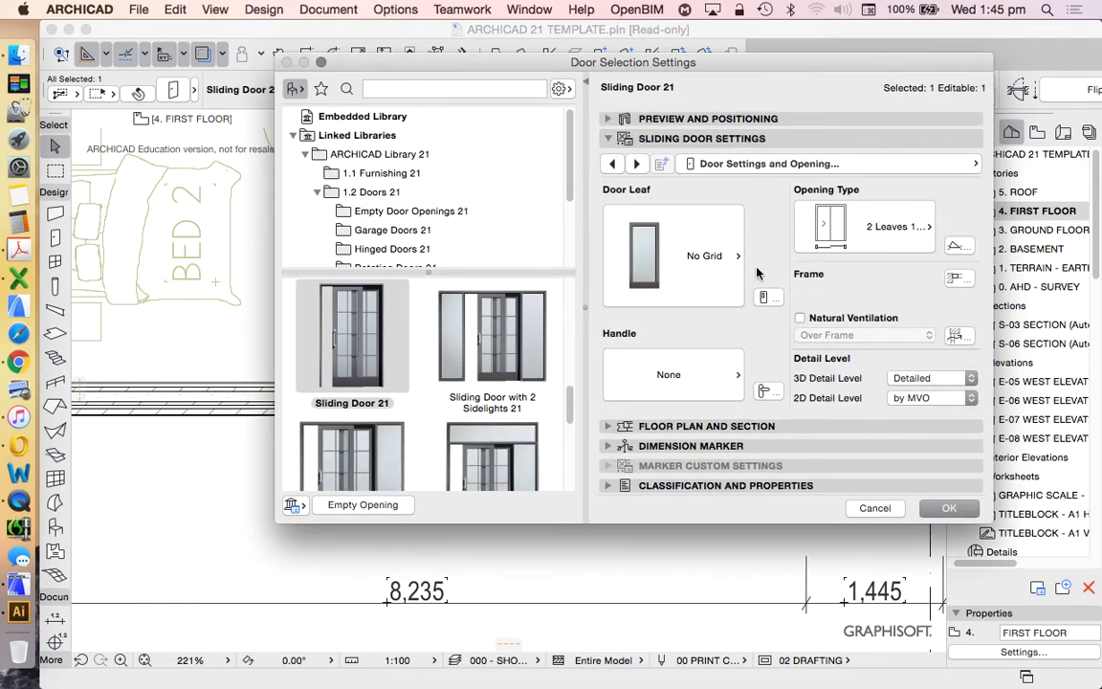
pyautogui.click(867, 229)
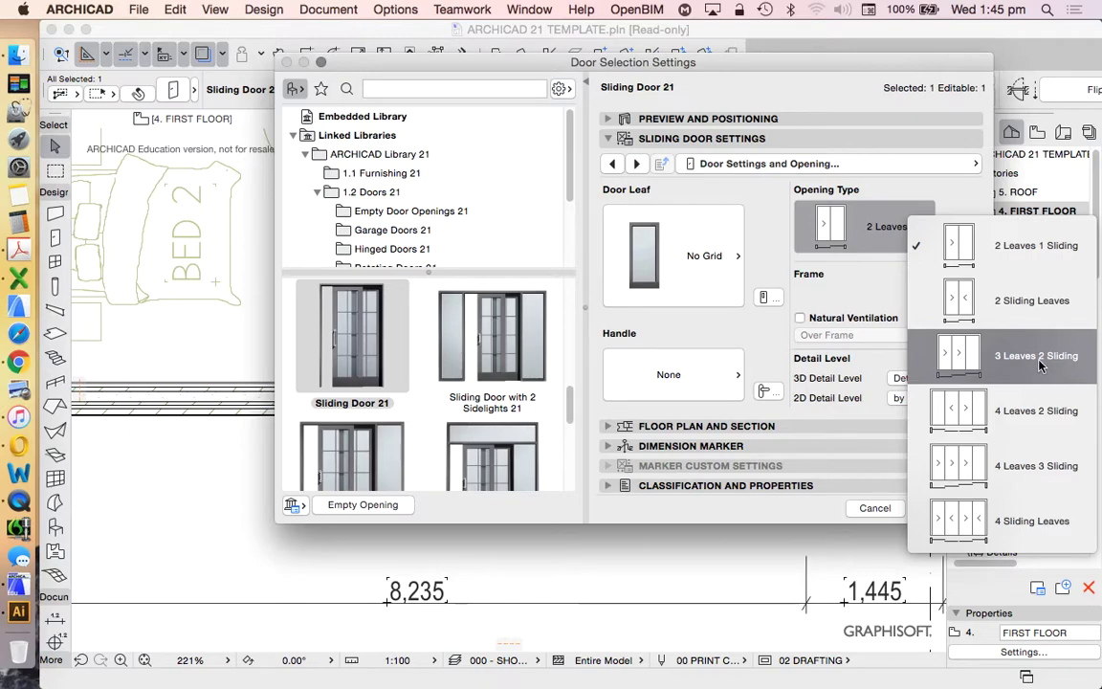
pyautogui.click(1030, 359)
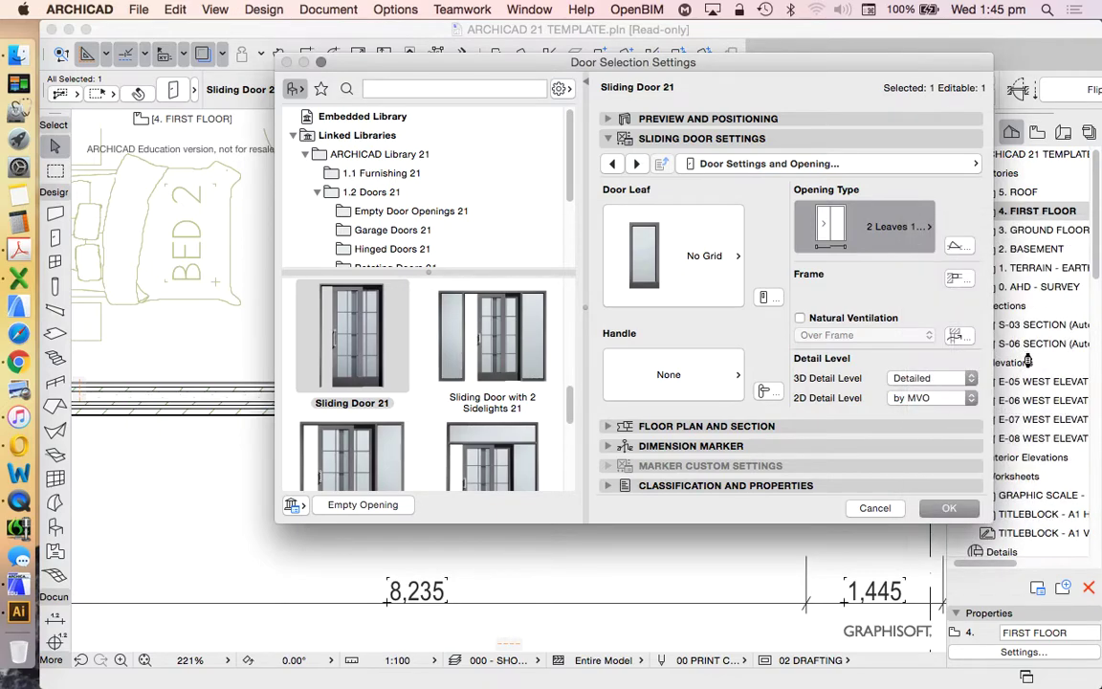
pyautogui.click(941, 508)
# Stretch the three-leaf wardrobe door's overhanging edge back to the external wall's inner face and deselect the door
pyautogui.scroll(3, 481, 343)
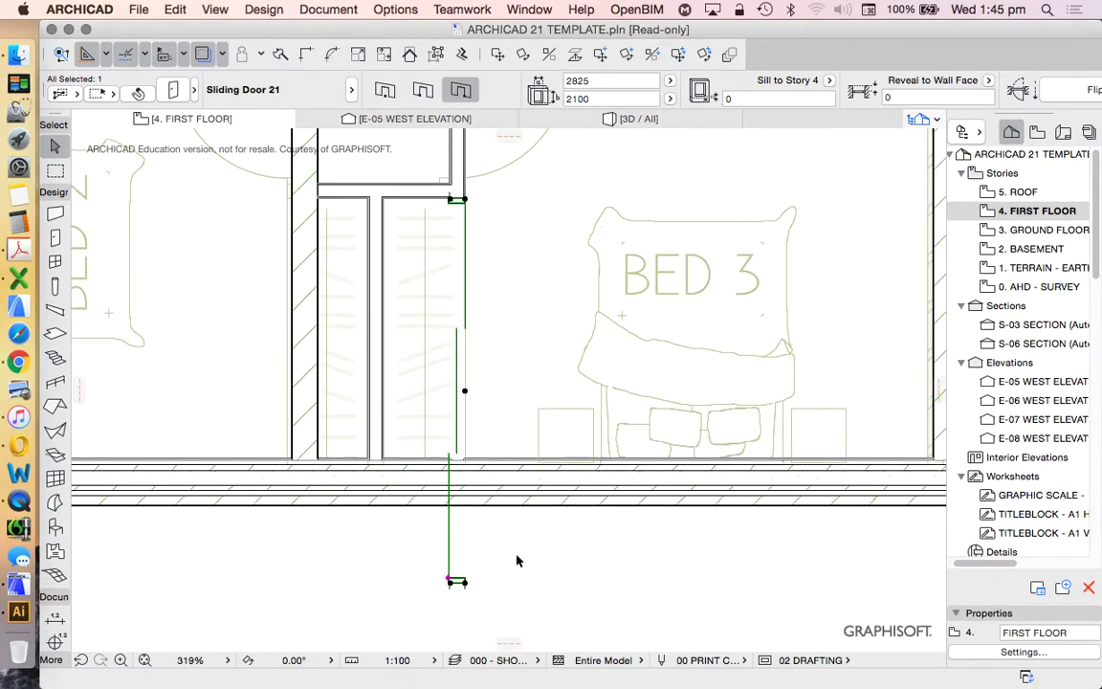
pyautogui.click(456, 582)
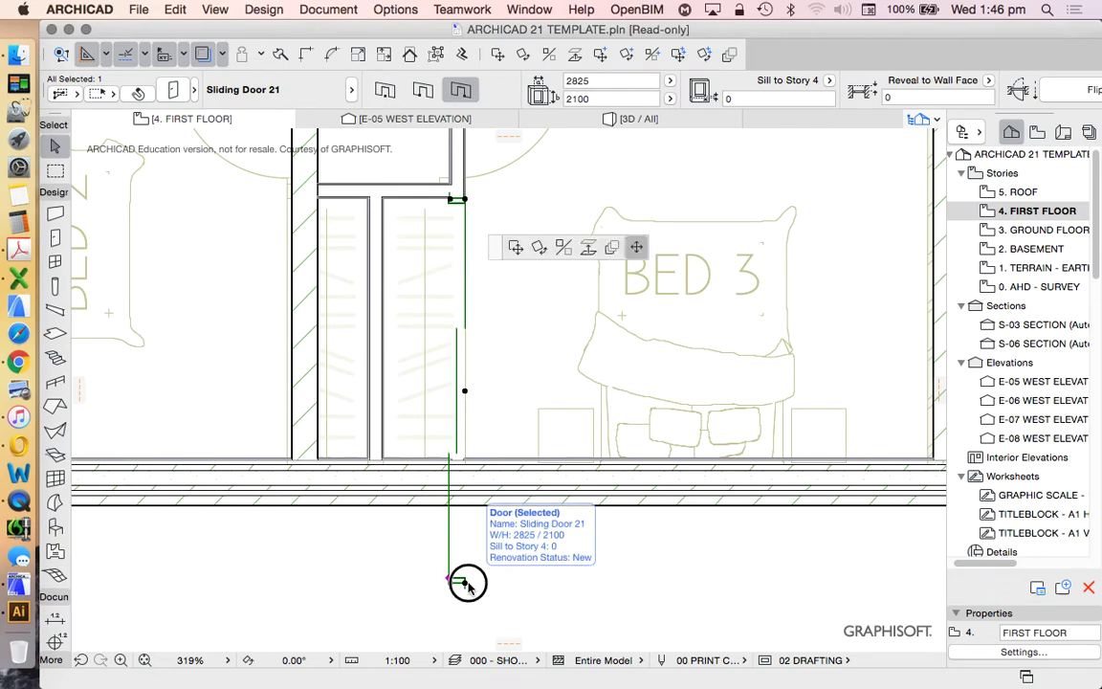
pyautogui.click(462, 460)
pyautogui.scroll(-3, 479, 350)
pyautogui.scroll(-1, 479, 350)
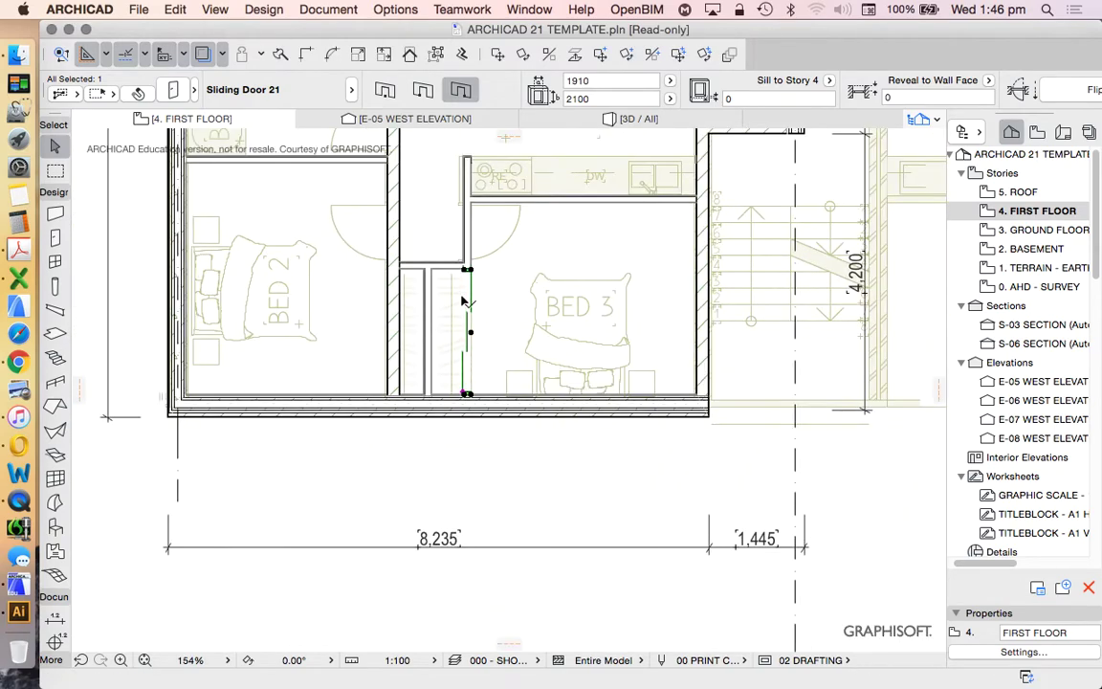
pyautogui.scroll(5, 476, 290)
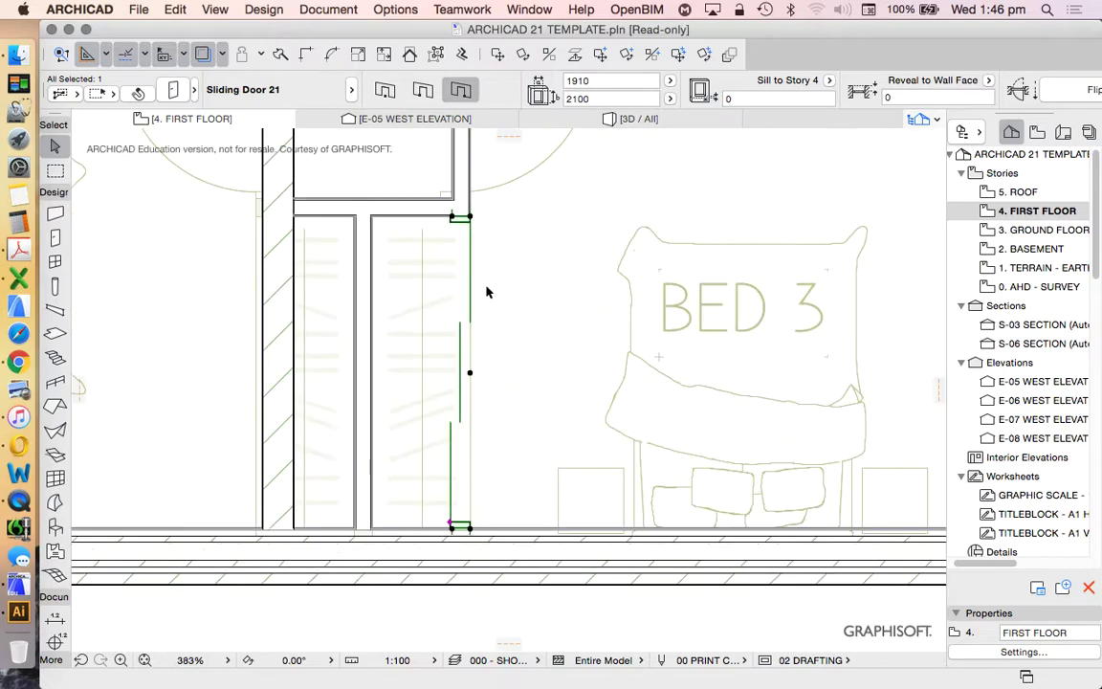
pyautogui.click(504, 288)
pyautogui.scroll(-3, 561, 320)
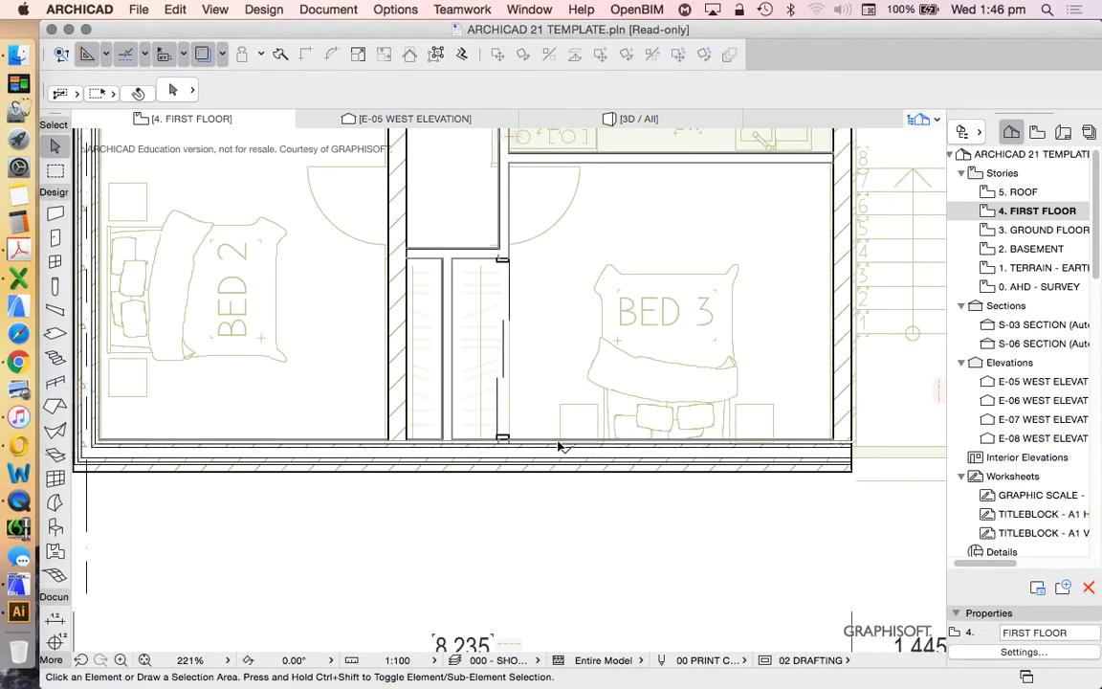
# Pick up the Bed 3 wardrobe sliding door's settings as the defaults for new doors
pyautogui.scroll(2, 512, 399)
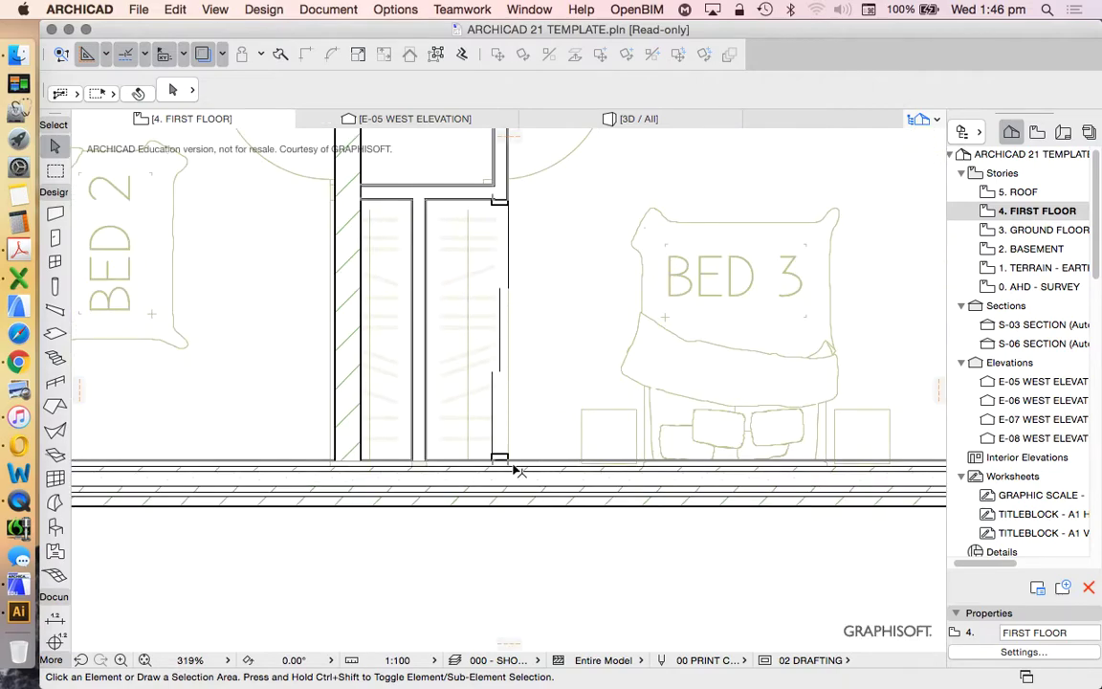
pyautogui.click(508, 461)
pyautogui.click(512, 226)
pyautogui.click(498, 207)
pyautogui.scroll(-4, 522, 347)
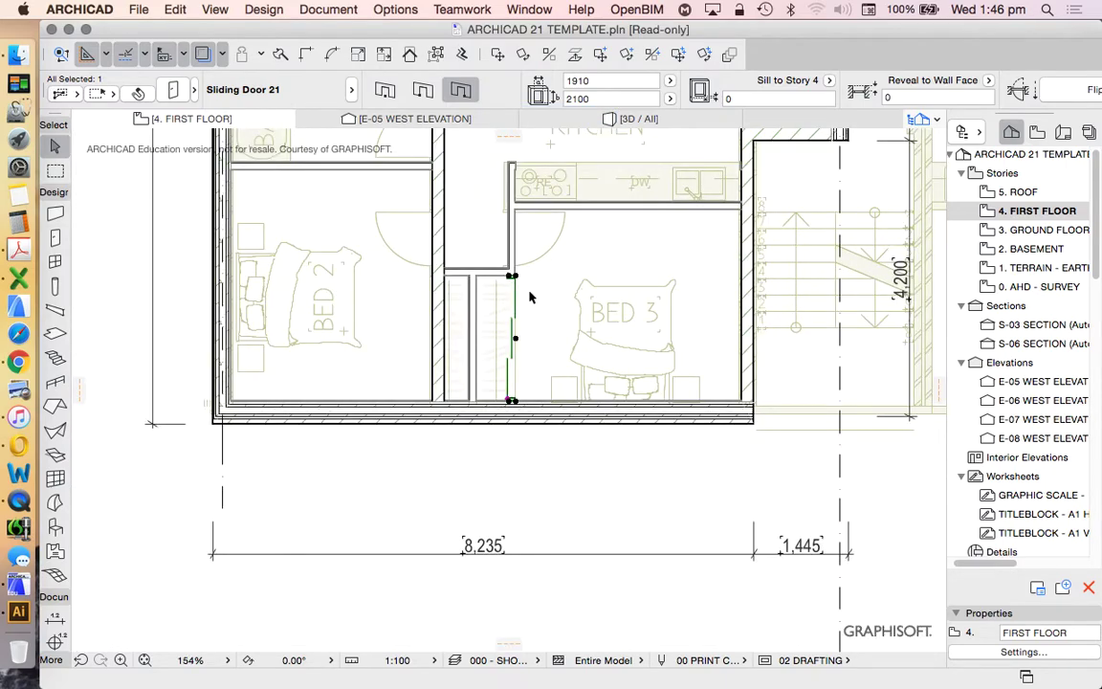
pyautogui.scroll(3, 531, 297)
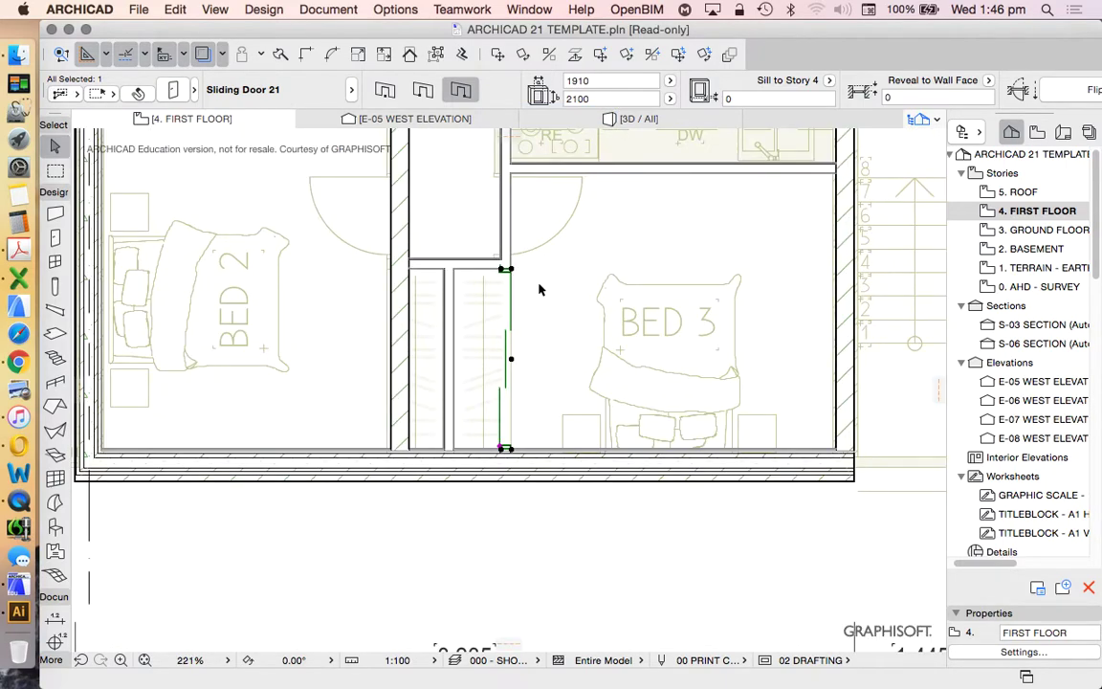
pyautogui.scroll(-3, 531, 289)
pyautogui.scroll(4, 524, 289)
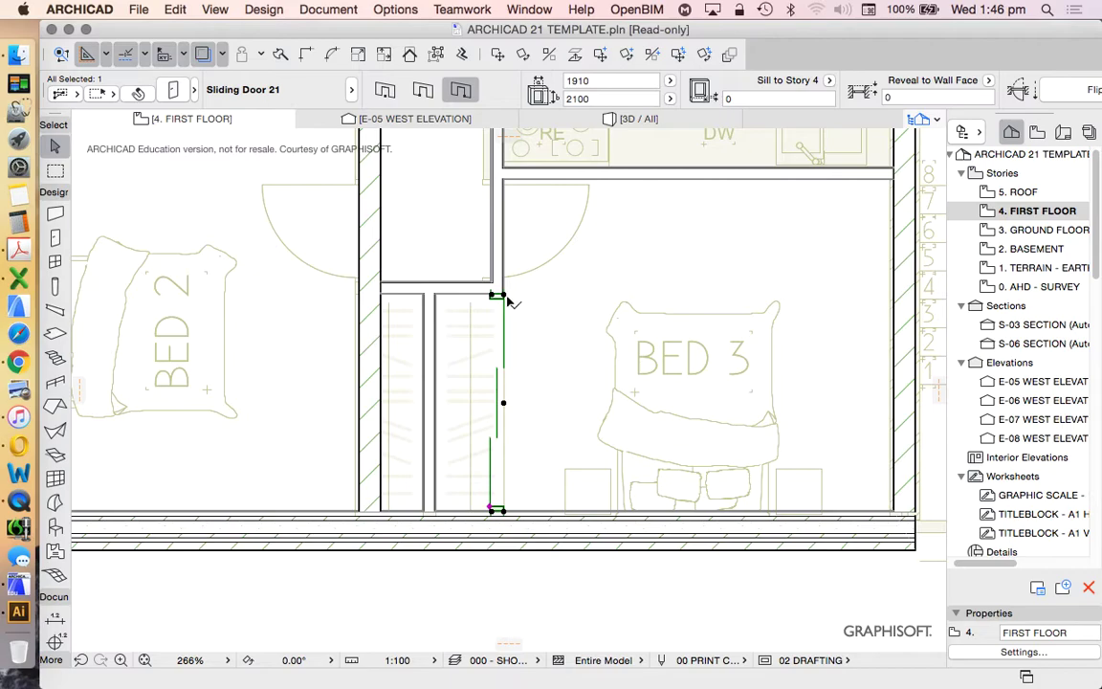
pyautogui.keyDown('alt'); pyautogui.click(505, 297); pyautogui.keyUp('alt')
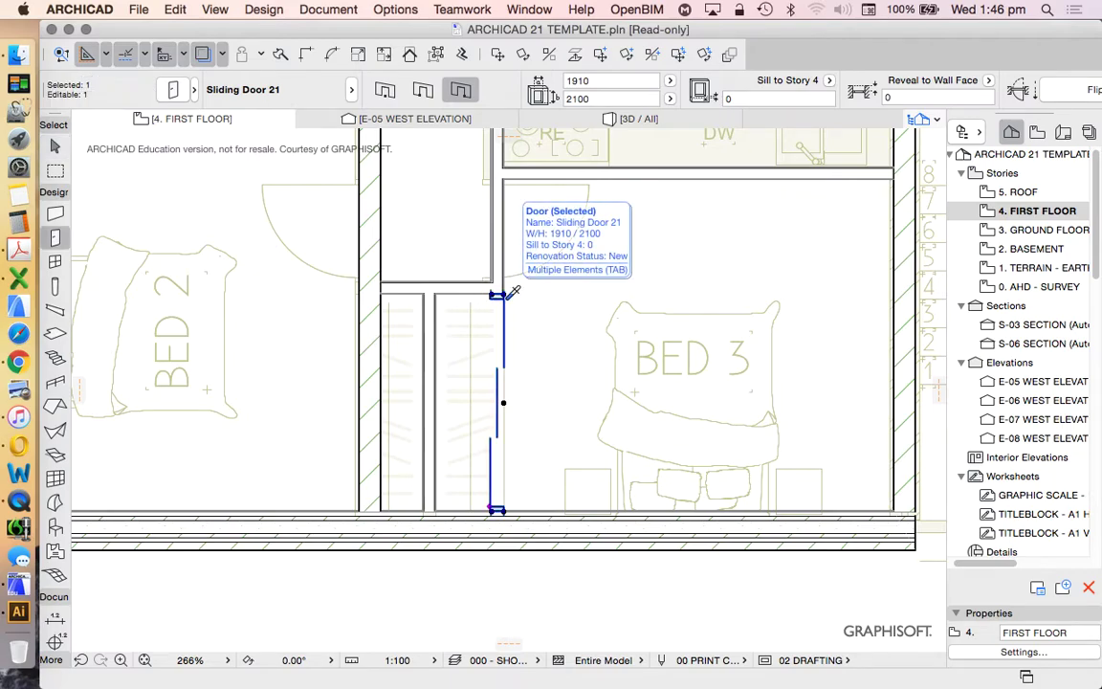
pyautogui.press('Escape')
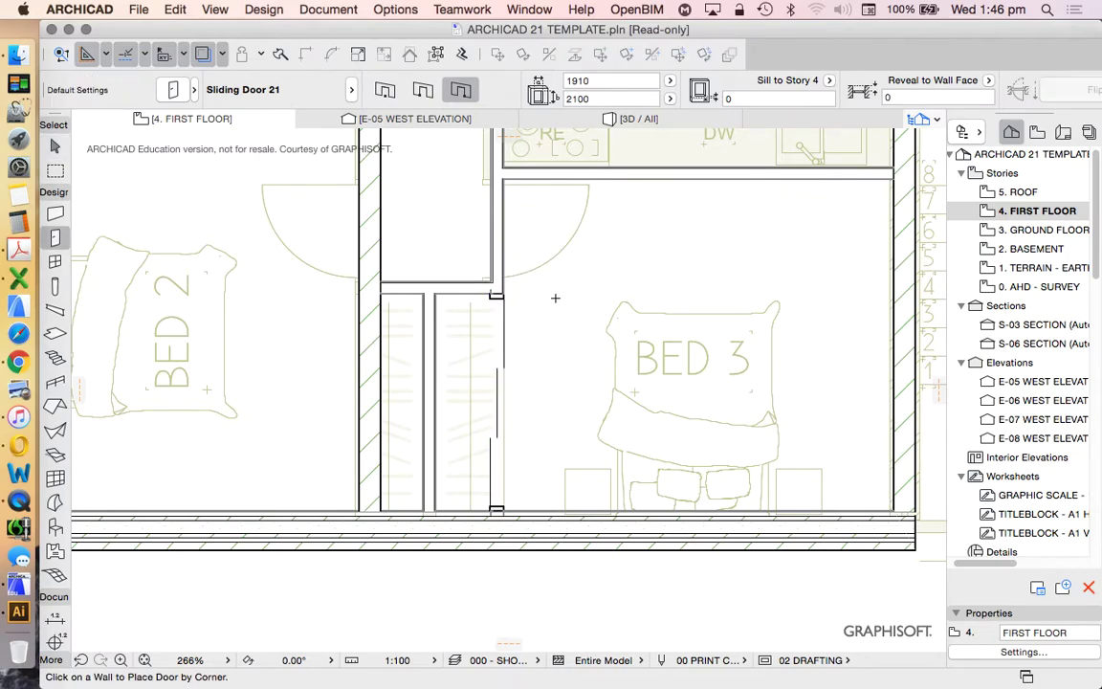
# Place a matching sliding door across the Bed 2 wardrobe front and move it to start at the wardrobe's inner corner
pyautogui.click(360, 354)
pyautogui.click(233, 327)
pyautogui.press('w')
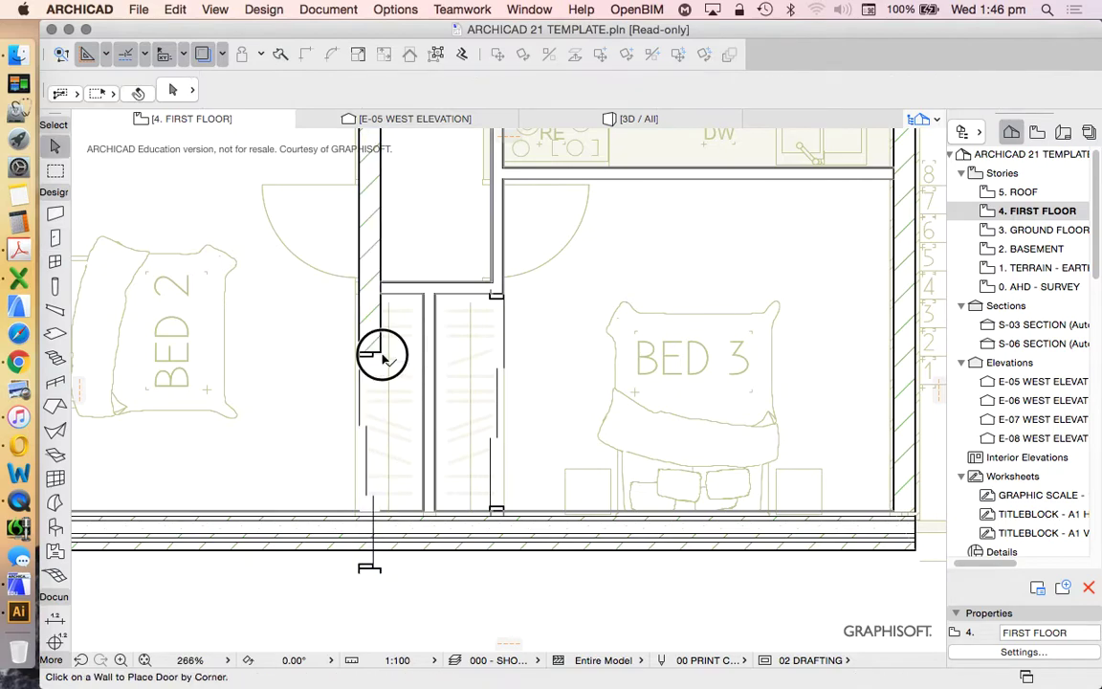
pyautogui.moveTo(381, 352); pyautogui.dragTo(381, 293)
pyautogui.scroll(-1, 411, 346)
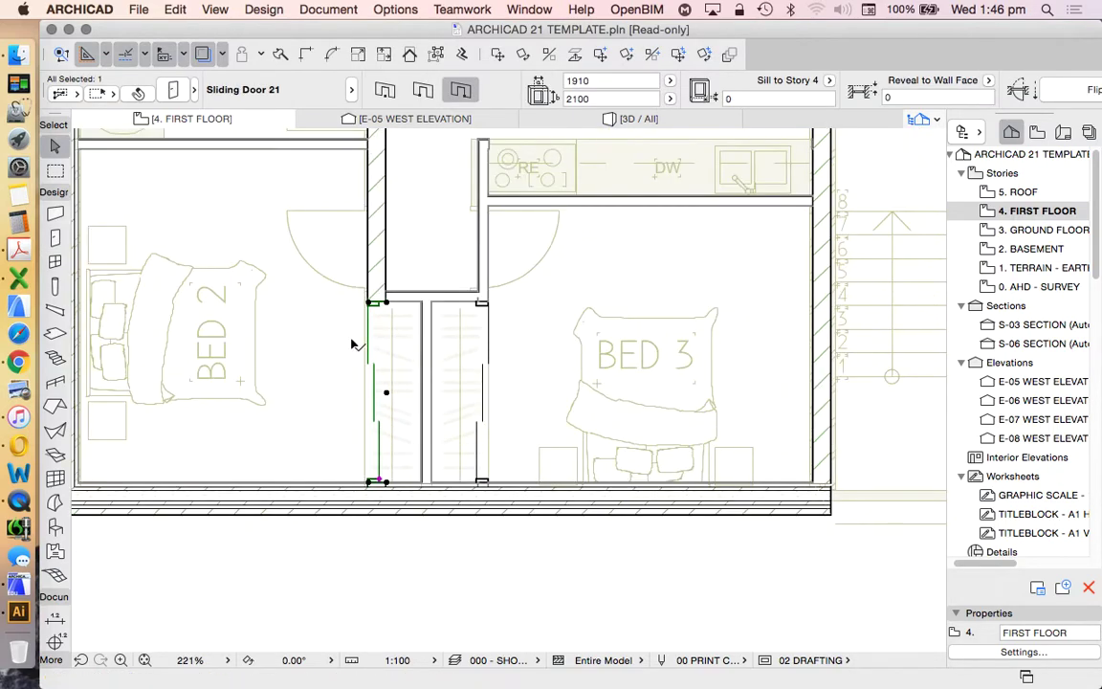
pyautogui.click(330, 378)
# Review the Bed 2 and Bed 3 wardrobe doors and the surrounding Unit 1 rooms on the plan
pyautogui.scroll(-2, 479, 481)
pyautogui.scroll(-2, 401, 418)
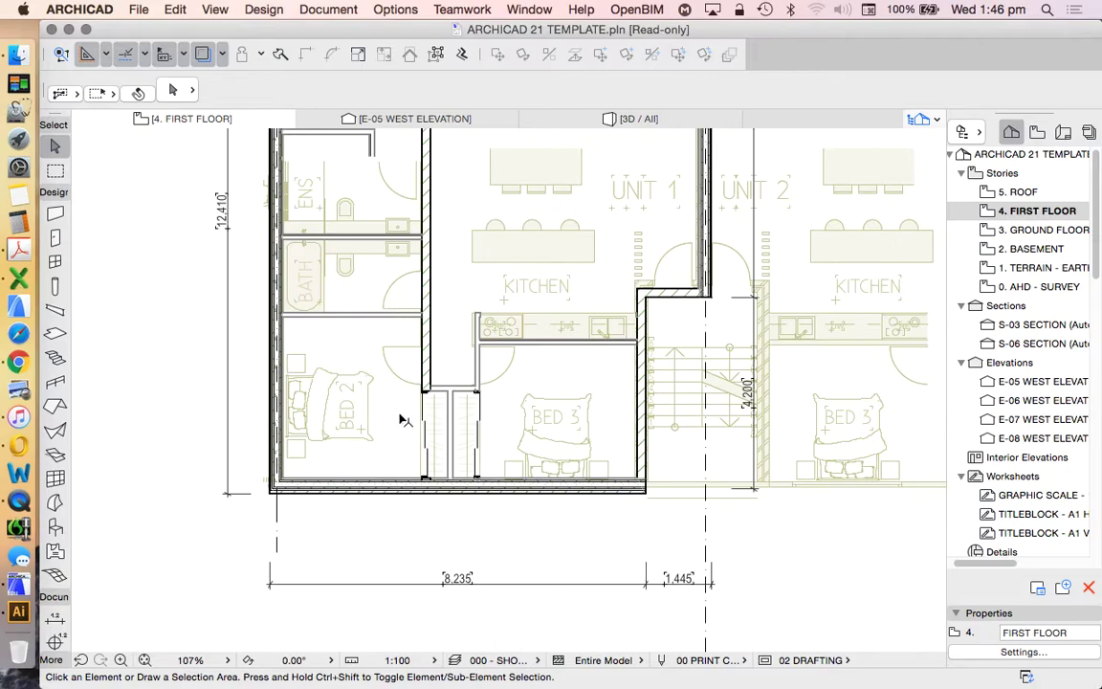
pyautogui.scroll(4, 442, 413)
pyautogui.scroll(-5, 458, 421)
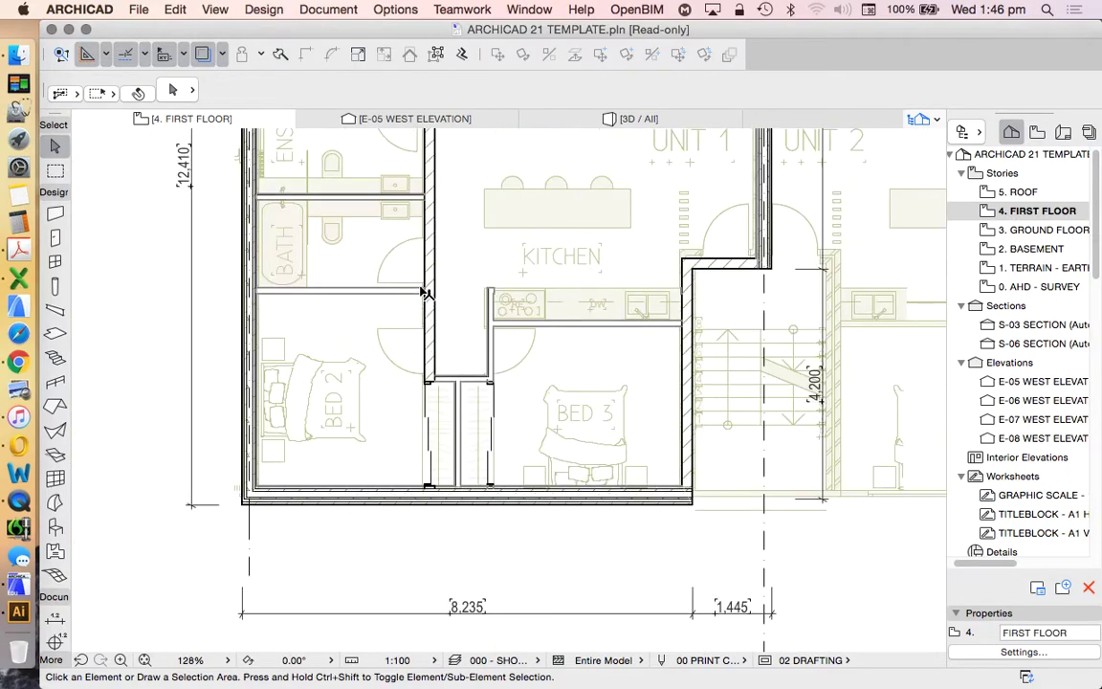
pyautogui.scroll(-4, 435, 497)
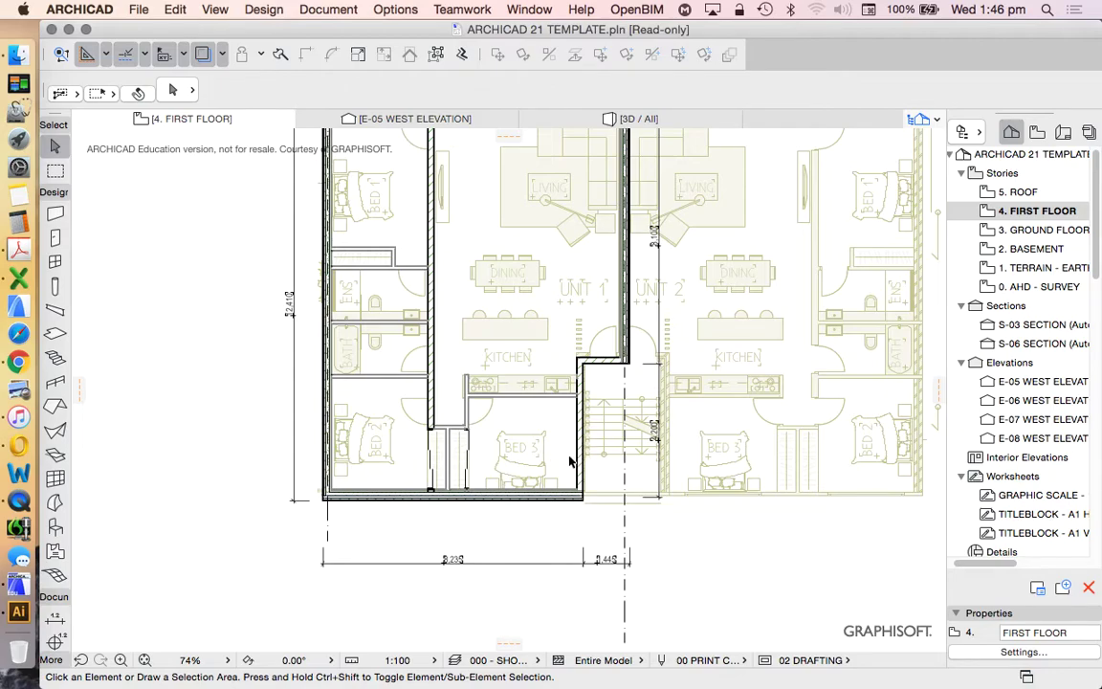
pyautogui.scroll(1, 564, 463)
pyautogui.scroll(1, 514, 494)
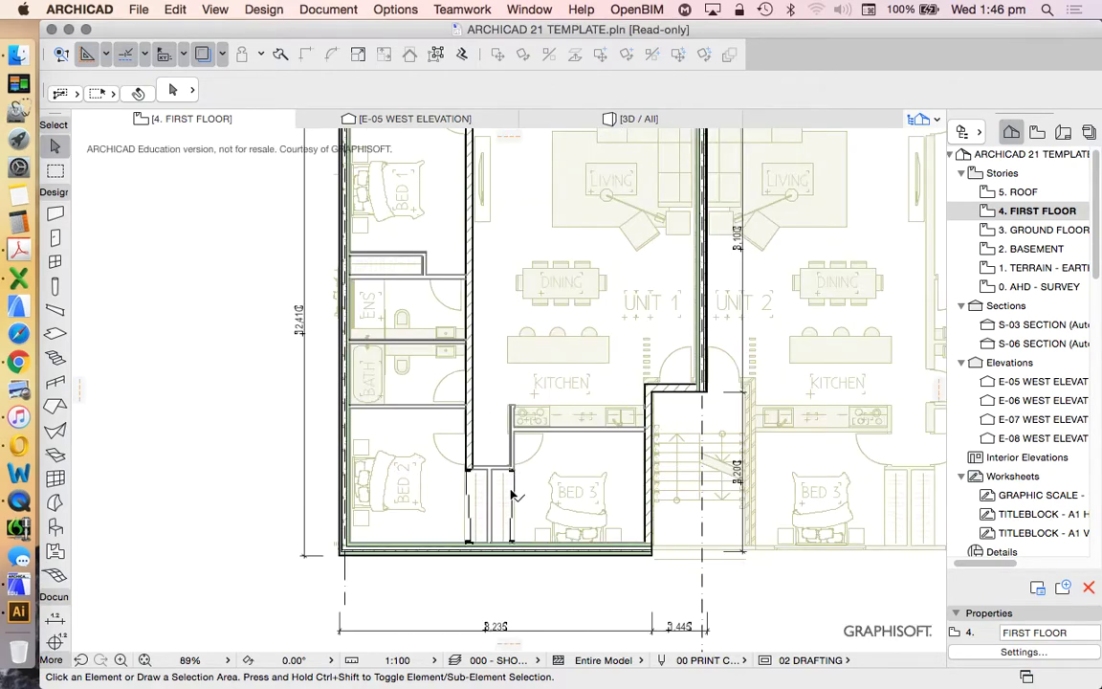
pyautogui.scroll(2, 504, 517)
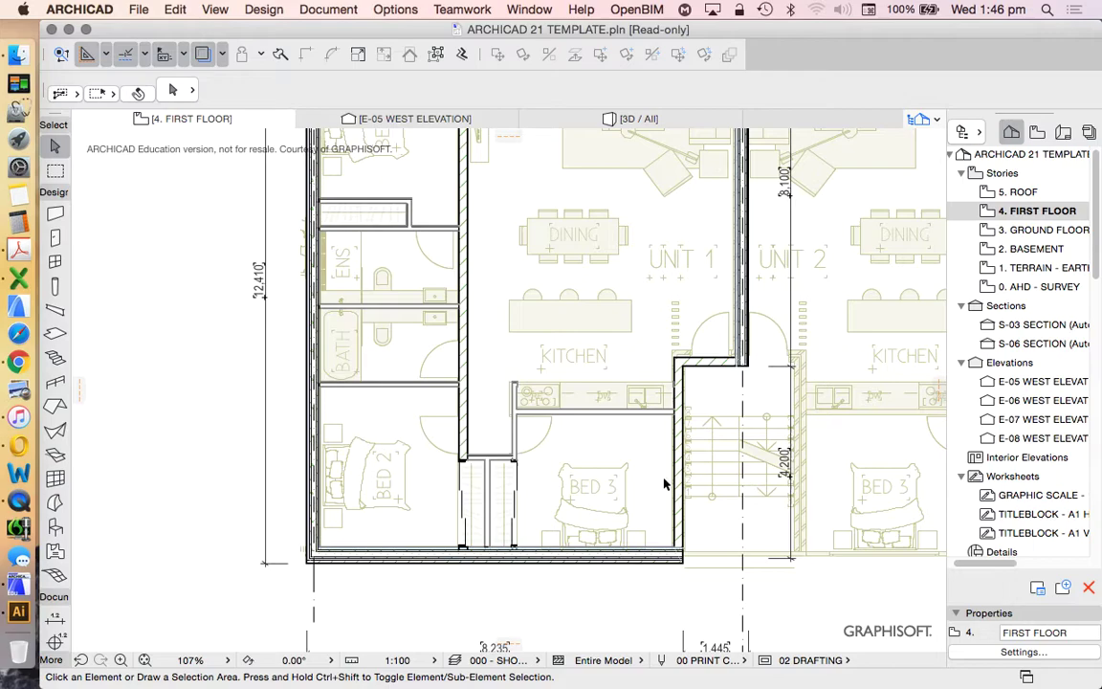
pyautogui.scroll(-2, 493, 462)
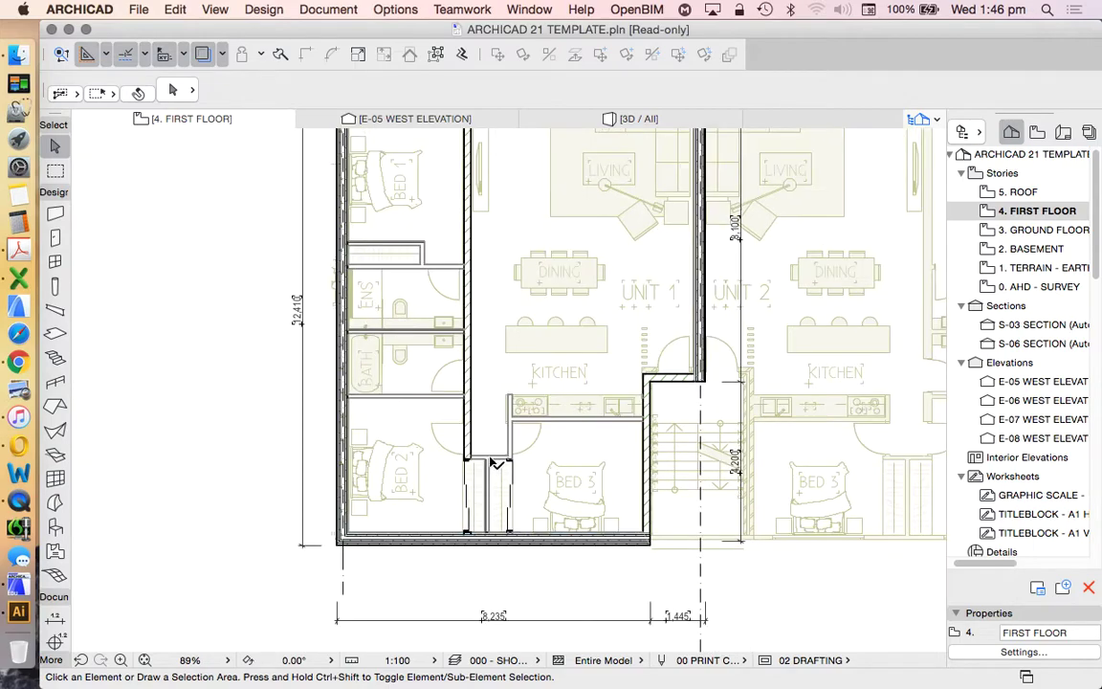
pyautogui.scroll(-2, 541, 505)
pyautogui.scroll(4, 512, 476)
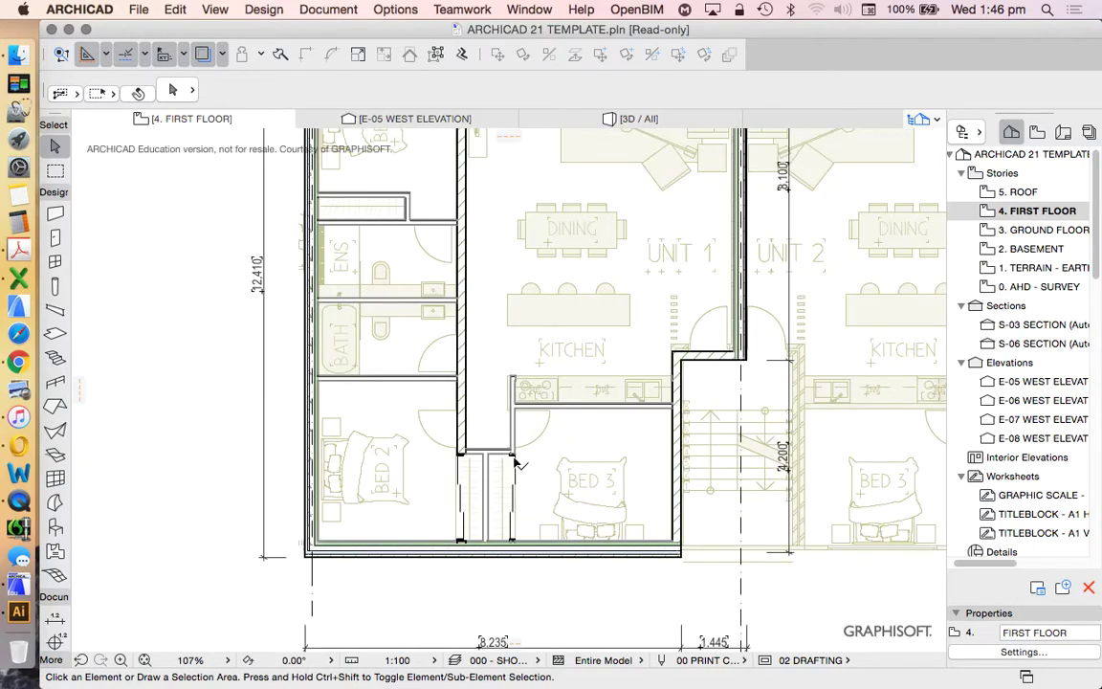
pyautogui.scroll(4, 450, 484)
# Place a matching sliding door in the Bed 1 wardrobe's front wall and move its end to the wardrobe's inner corner
pyautogui.scroll(-6, 411, 239)
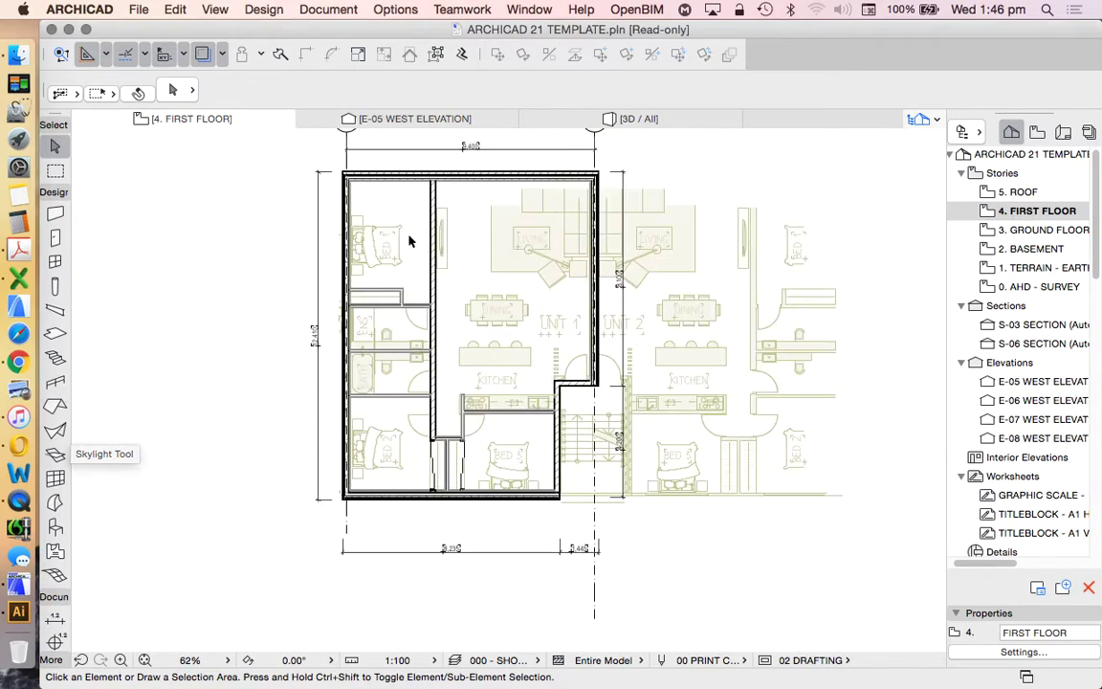
pyautogui.scroll(12, 372, 241)
pyautogui.click(54, 237)
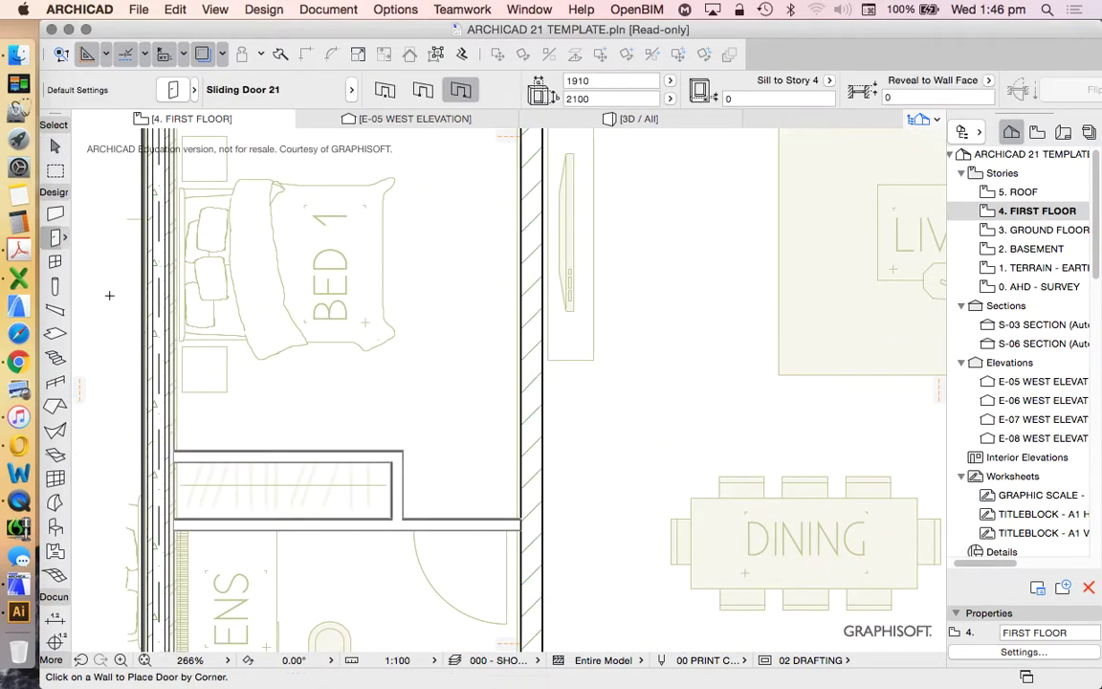
pyautogui.click(377, 450)
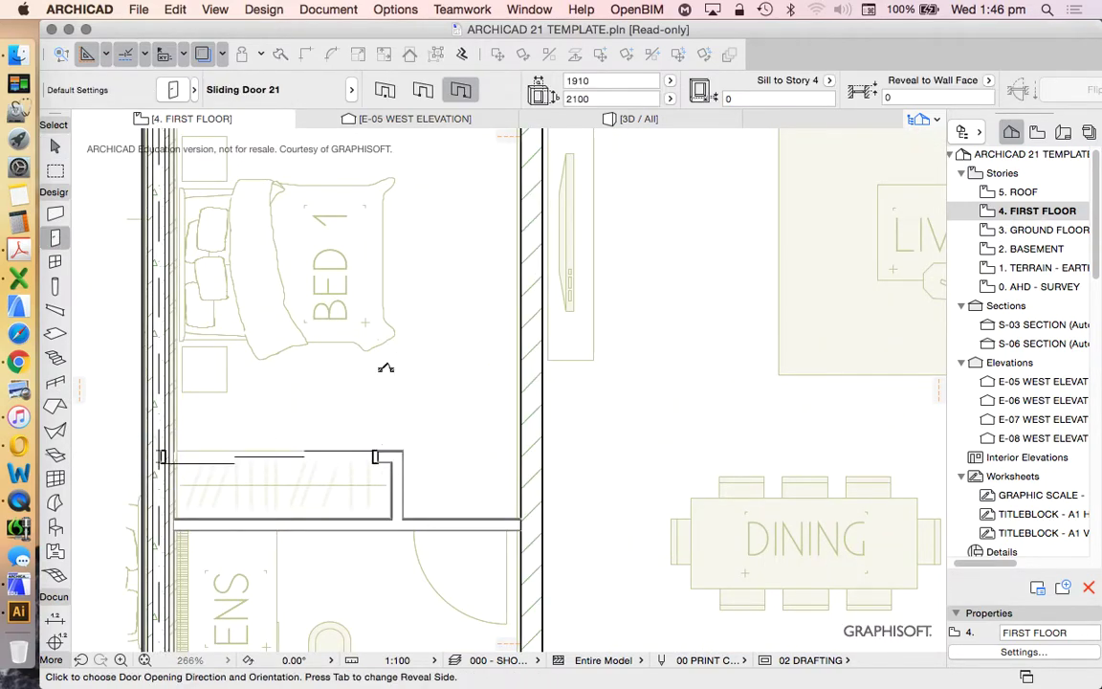
pyautogui.click(386, 368)
pyautogui.click(379, 465)
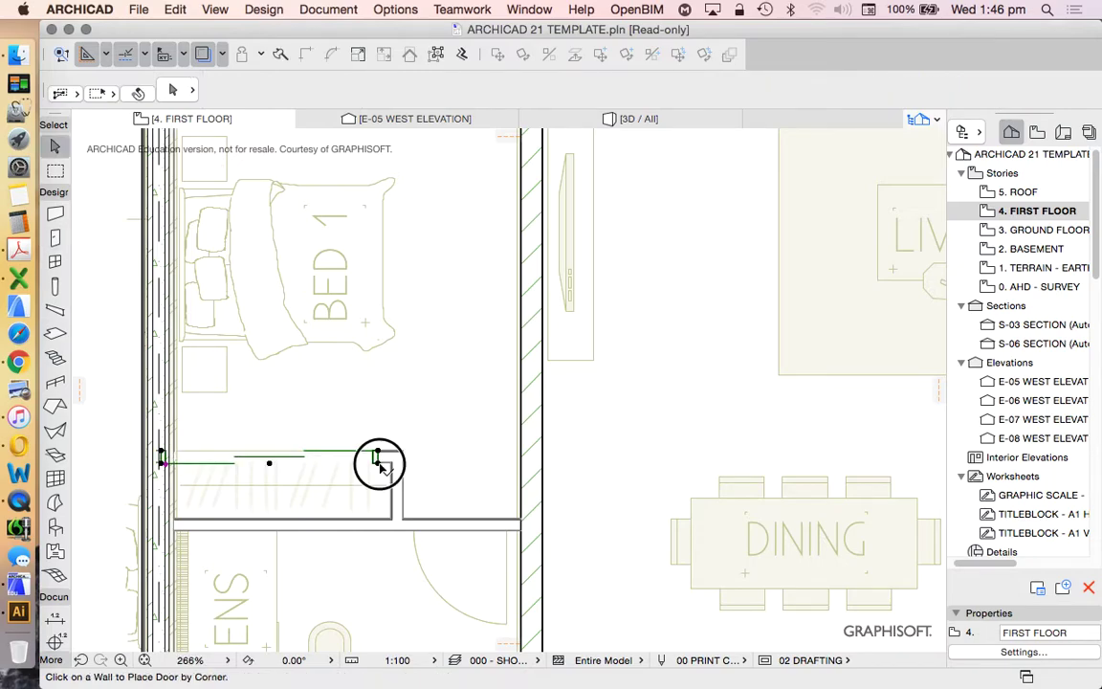
pyautogui.moveTo(380, 464); pyautogui.dragTo(397, 464)
# Hide the trace reference around the Bed 1 wardrobe door's end at the external wall
pyautogui.scroll(-6, 427, 354)
pyautogui.scroll(10, 329, 398)
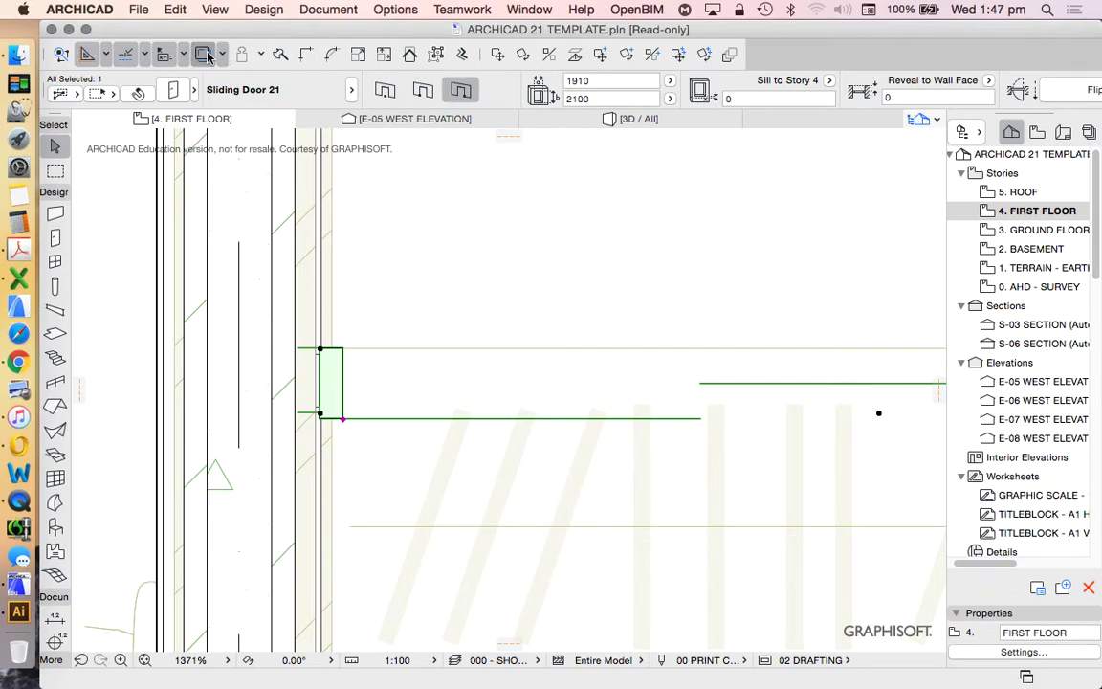
pyautogui.scroll(-2, 464, 407)
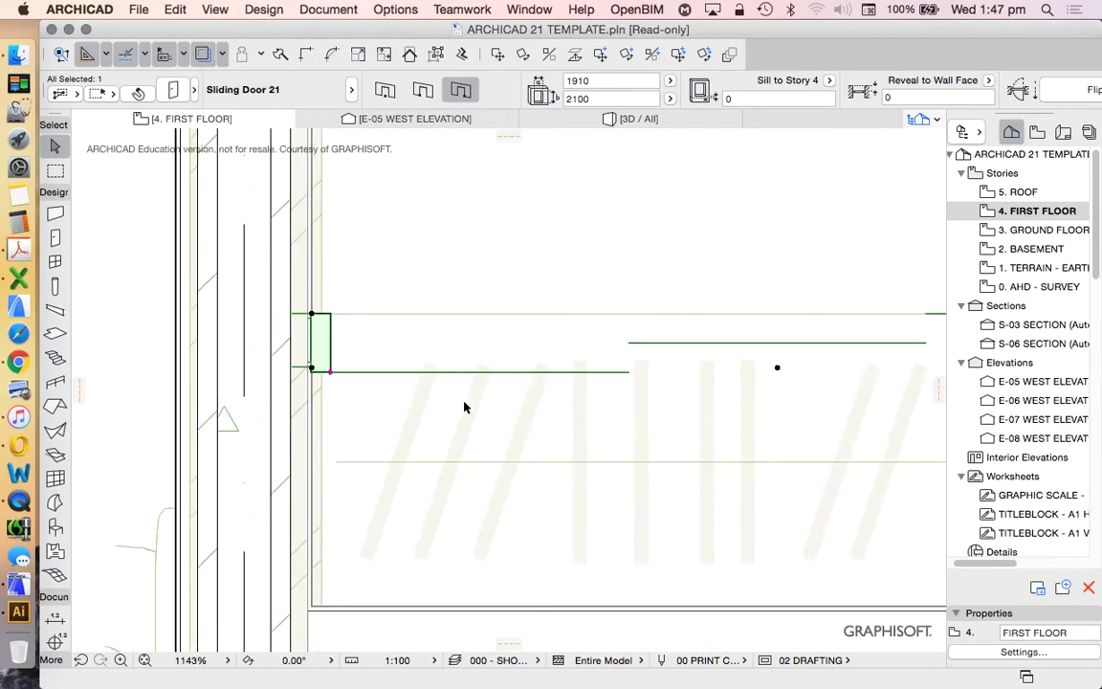
pyautogui.press('Escape')
pyautogui.scroll(3, 319, 311)
# Stretch the Bed 1 wardrobe door's outer edge to the inner face of the external wall
pyautogui.click(315, 306)
pyautogui.click(314, 304)
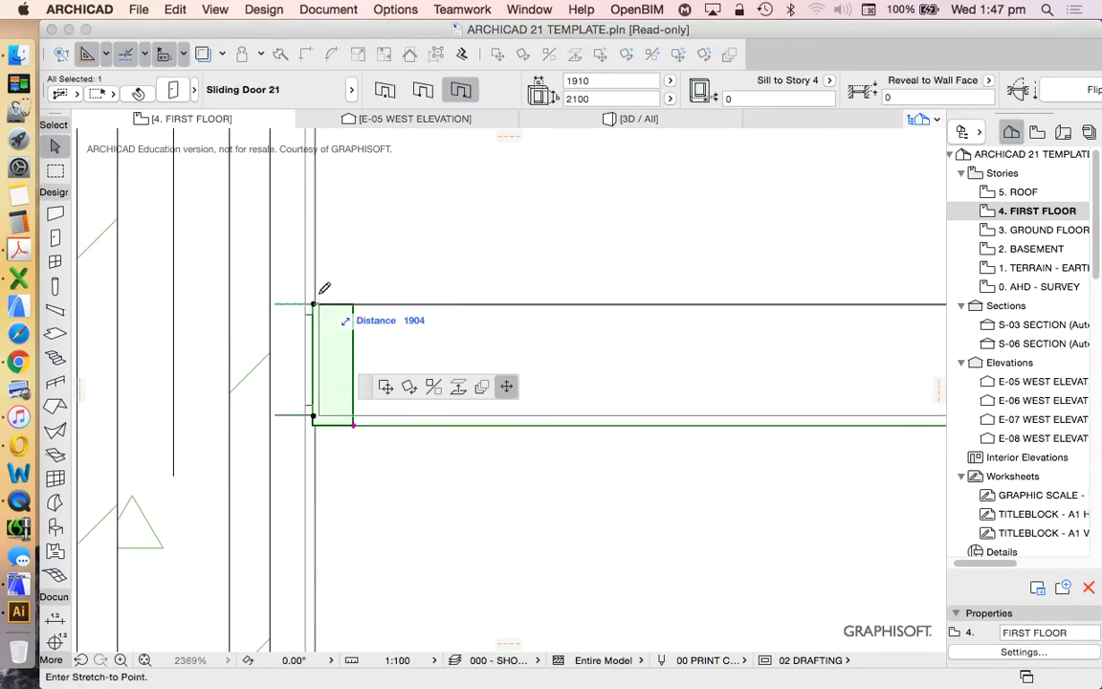
pyautogui.scroll(-6, 319, 291)
pyautogui.scroll(3, 324, 435)
pyautogui.scroll(3, 321, 431)
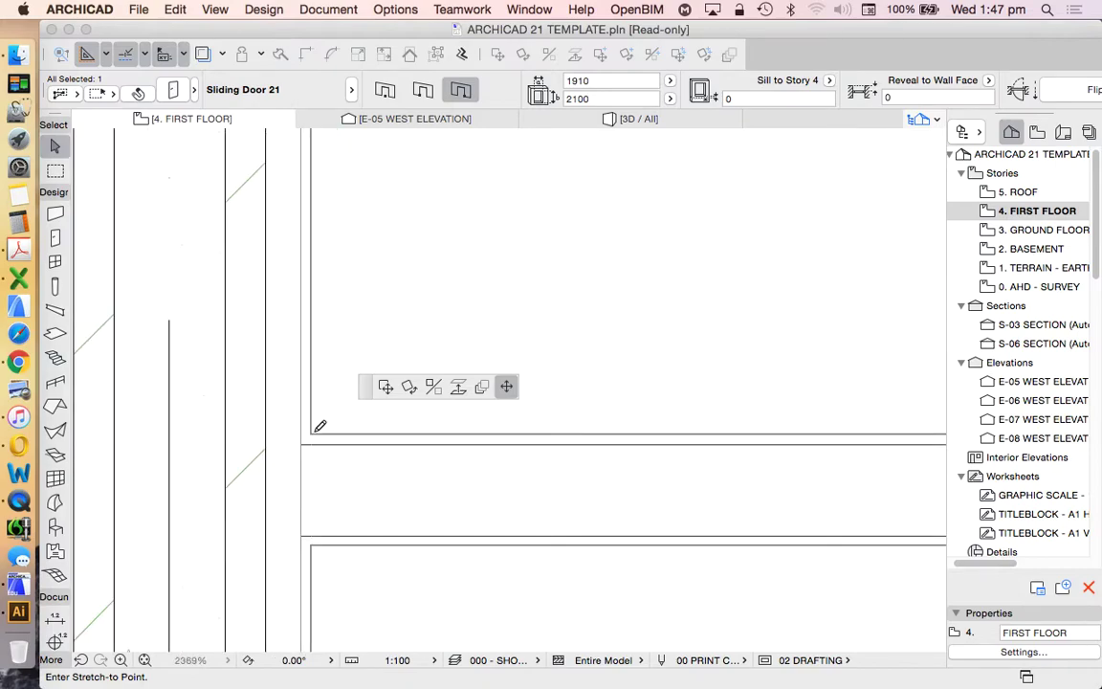
pyautogui.click(289, 430)
pyautogui.scroll(1, 287, 435)
pyautogui.click(290, 379)
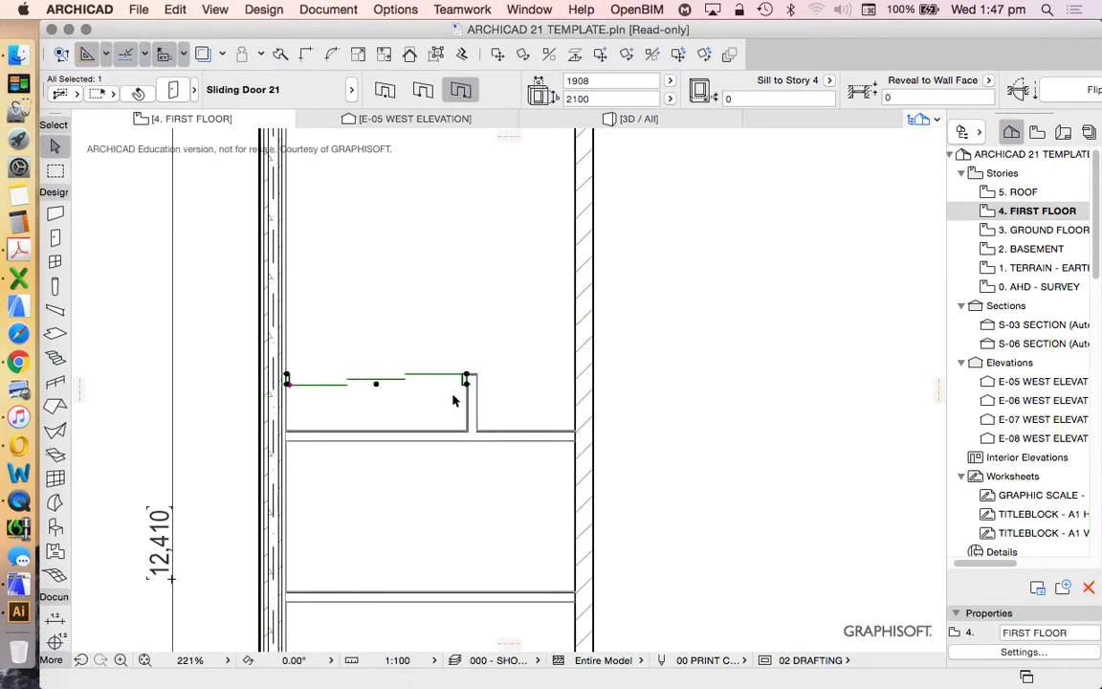
# Check how the Bed 1 wardrobe door fits at the wardrobe's inner corner and deselect the door
pyautogui.scroll(3, 432, 375)
pyautogui.scroll(-3, 422, 384)
pyautogui.scroll(2, 422, 384)
pyautogui.scroll(-10, 418, 366)
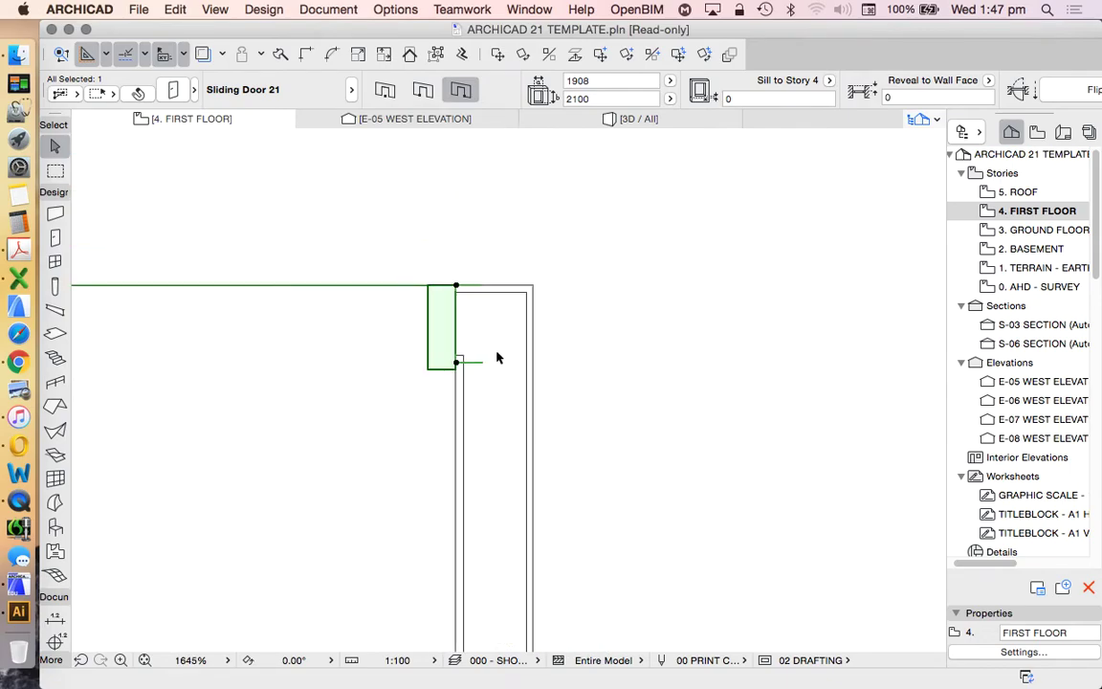
pyautogui.click(404, 346)
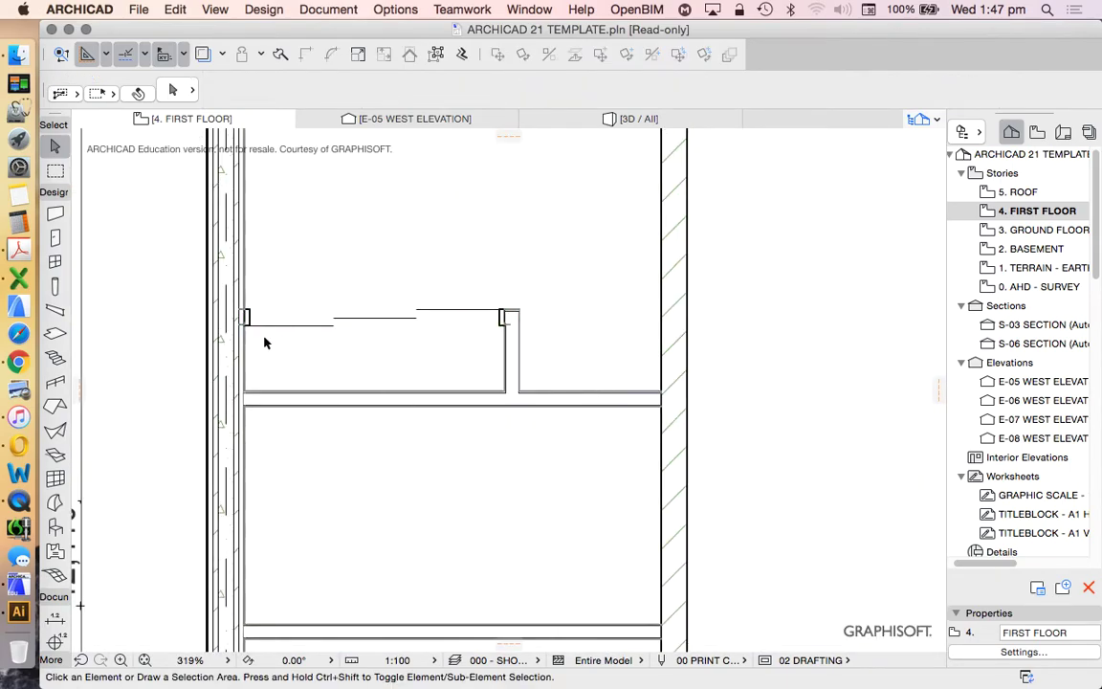
pyautogui.scroll(2, 232, 347)
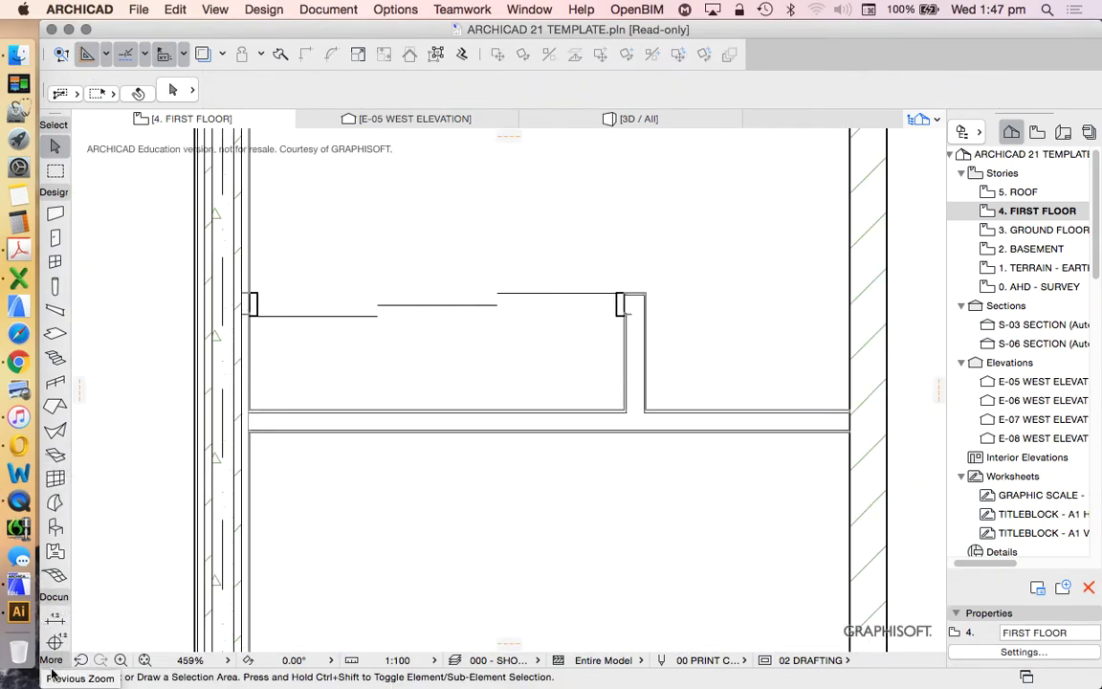
# Measure the clear distance between the Bed 1 wardrobe's end wall and the hatched internal wall with a temporary line
pyautogui.click(59, 193)
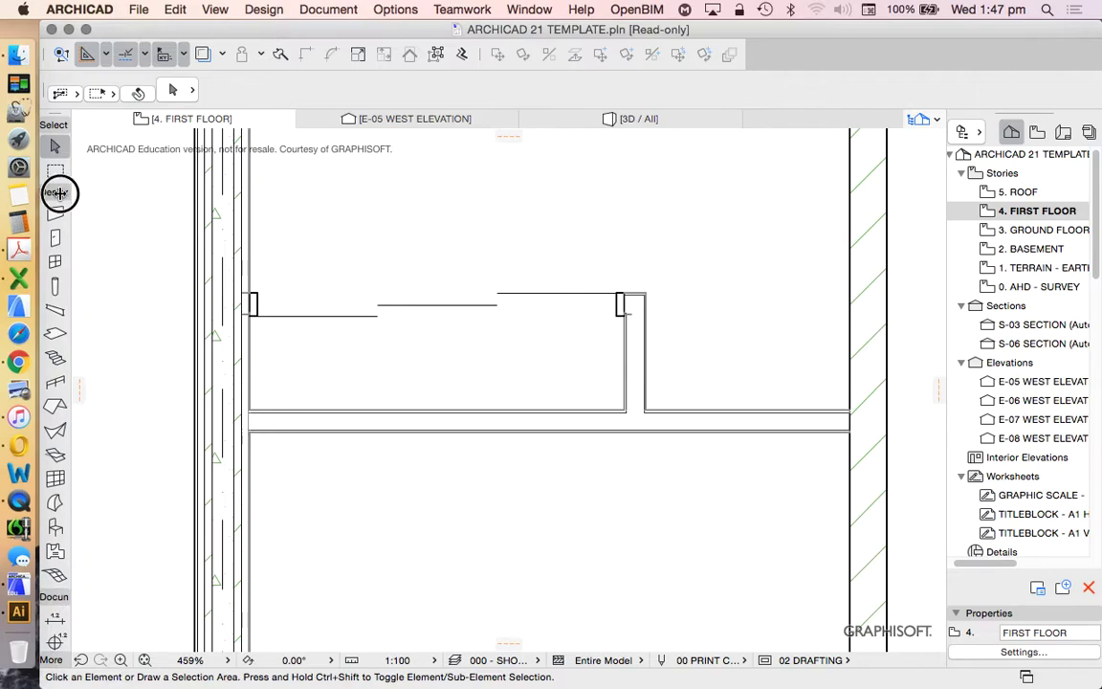
pyautogui.click(54, 352)
pyautogui.scroll(1, 725, 332)
pyautogui.hscroll(3, 727, 337)
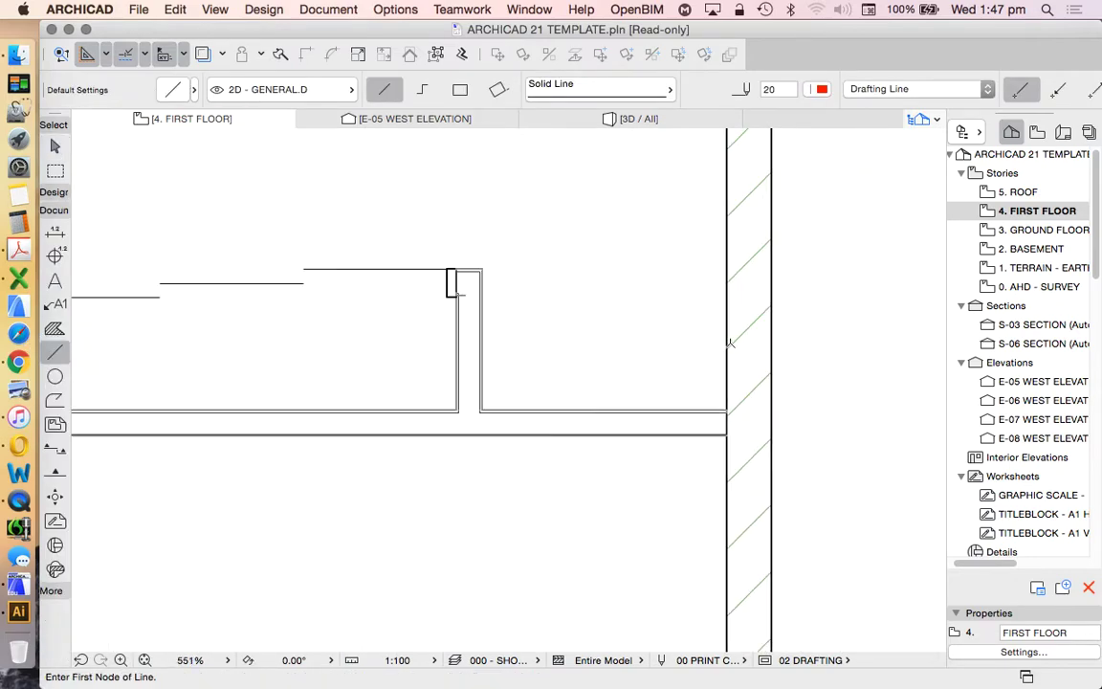
pyautogui.click(728, 343)
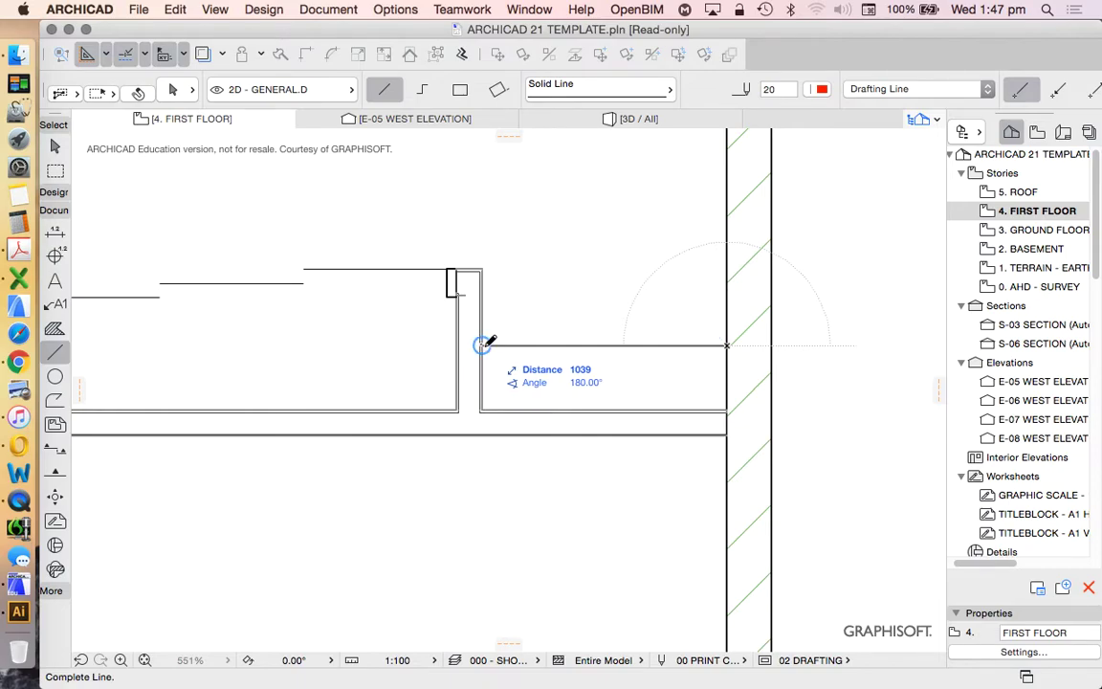
pyautogui.scroll(-5, 485, 310)
pyautogui.press('Escape')
pyautogui.press('Escape')
pyautogui.scroll(1, 480, 324)
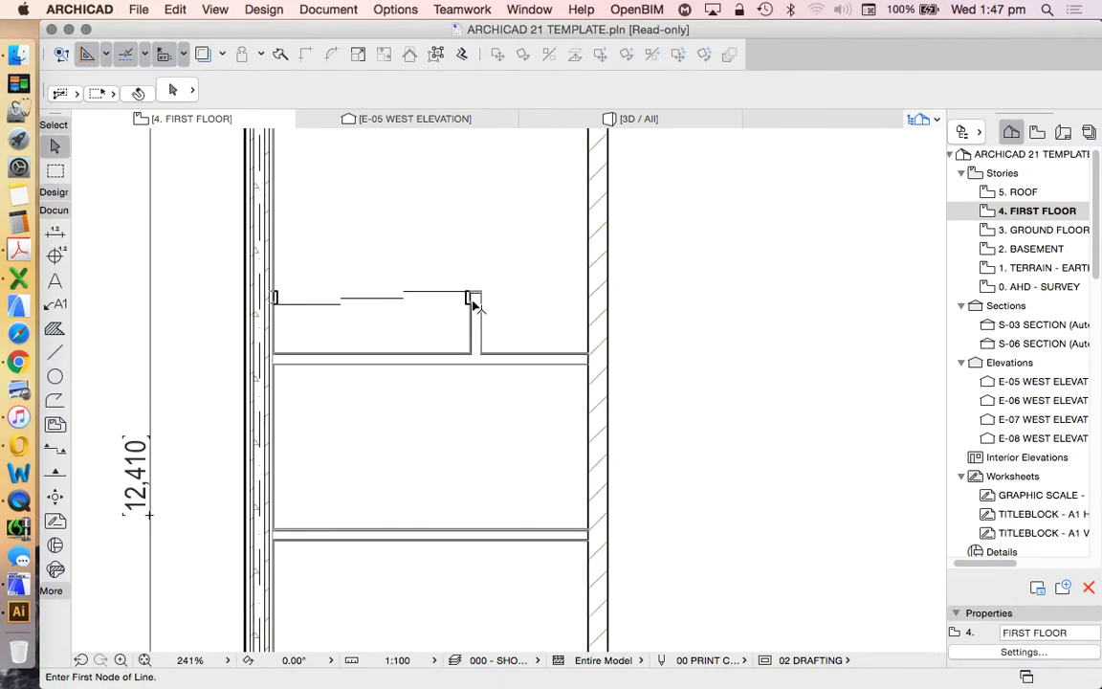
# Compare the width of the Bed 3 wardrobe door with that of the Bed 1 wardrobe door
pyautogui.click(471, 303)
pyautogui.scroll(-4, 465, 262)
pyautogui.scroll(-2, 608, 526)
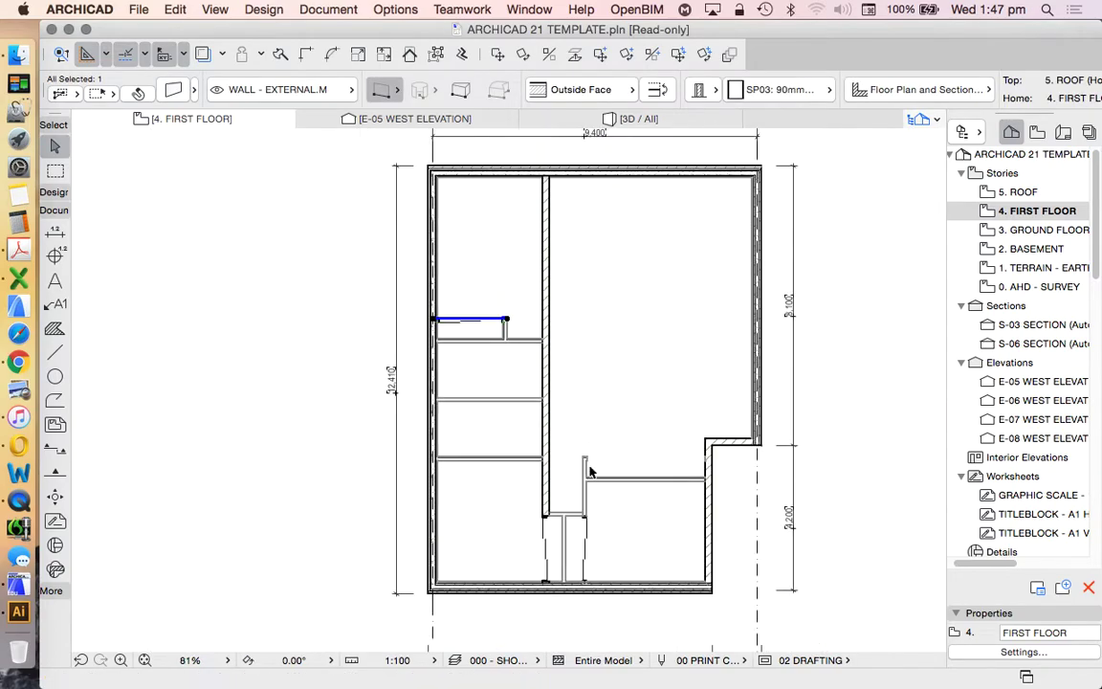
pyautogui.scroll(3, 584, 525)
pyautogui.click(580, 524)
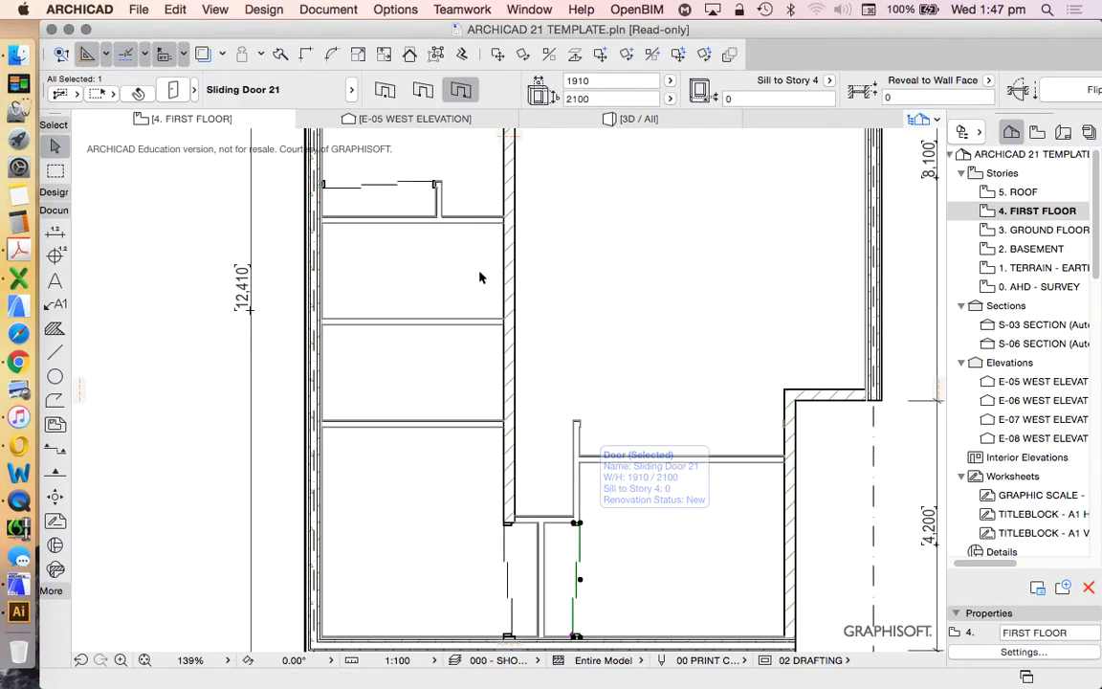
pyautogui.scroll(4, 432, 184)
pyautogui.click(452, 213)
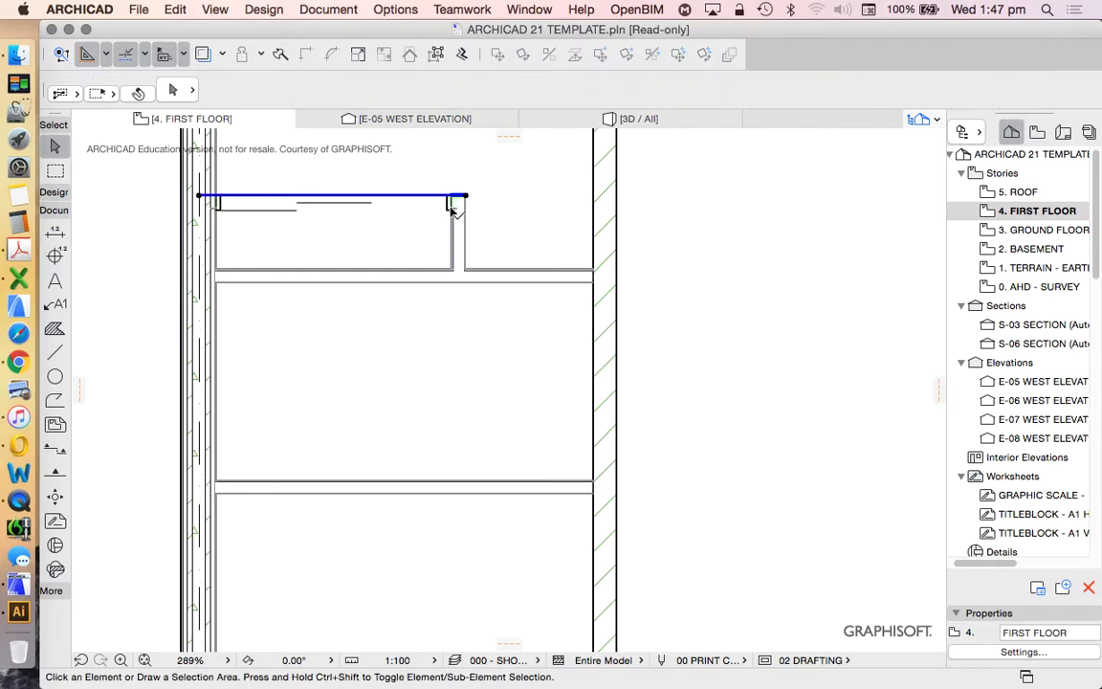
pyautogui.click(447, 199)
pyautogui.click(453, 200)
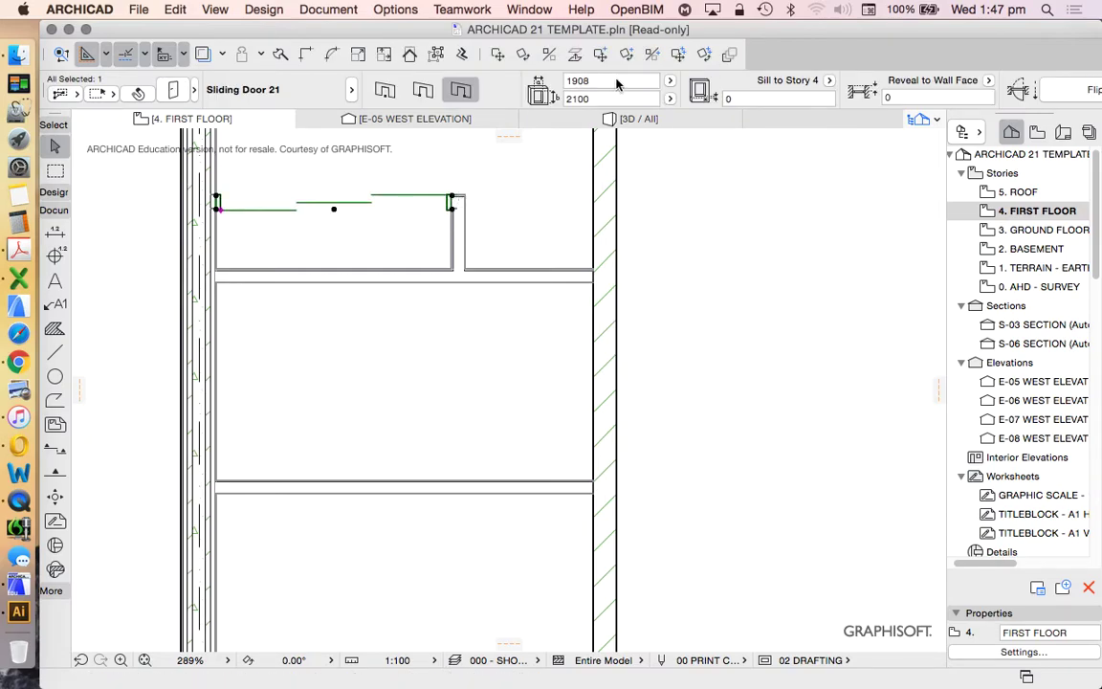
# Set the Bed 1 wardrobe door's width to 1910 mm and align its outer edge with the external wall's inner face
pyautogui.click(577, 80)
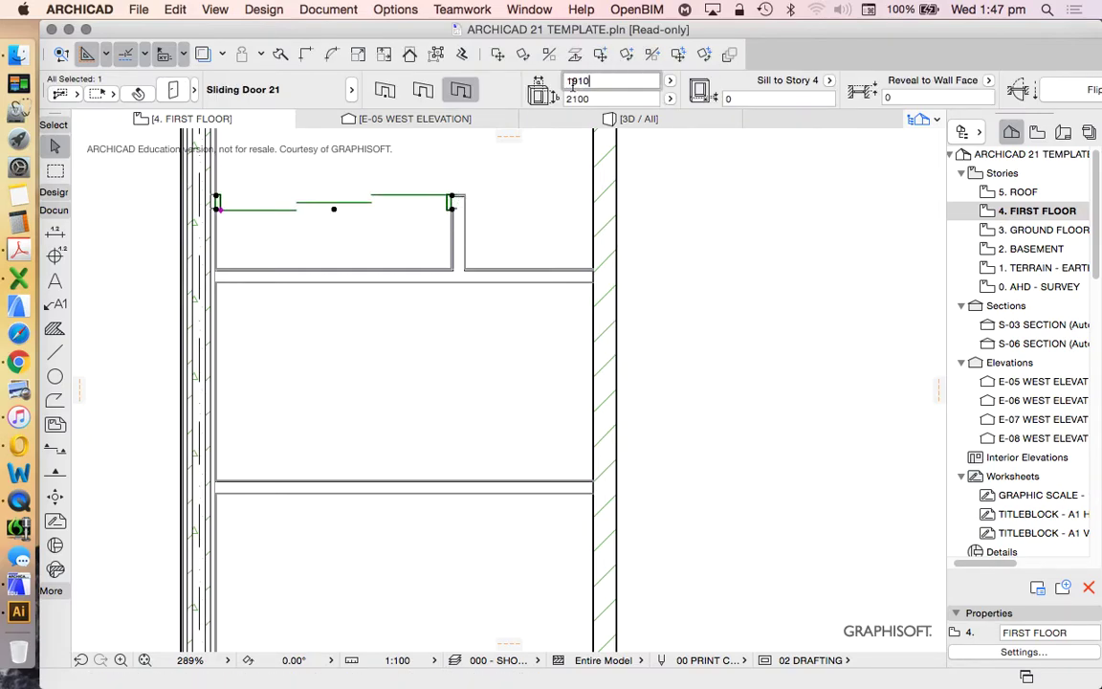
pyautogui.scroll(10, 275, 214)
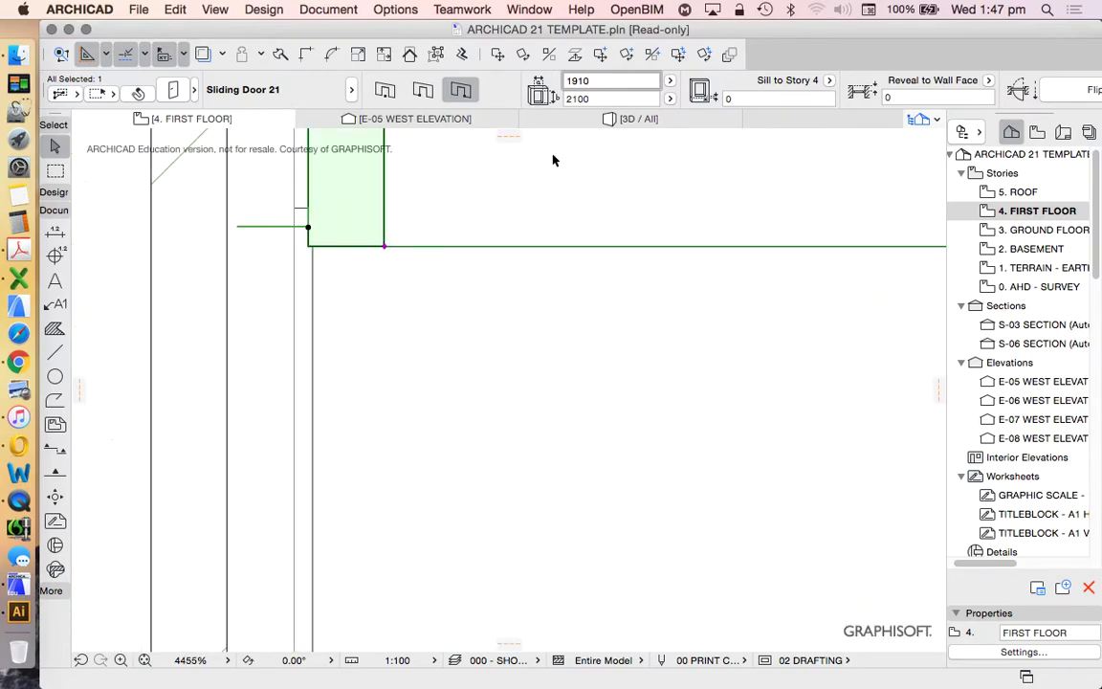
pyautogui.click(494, 55)
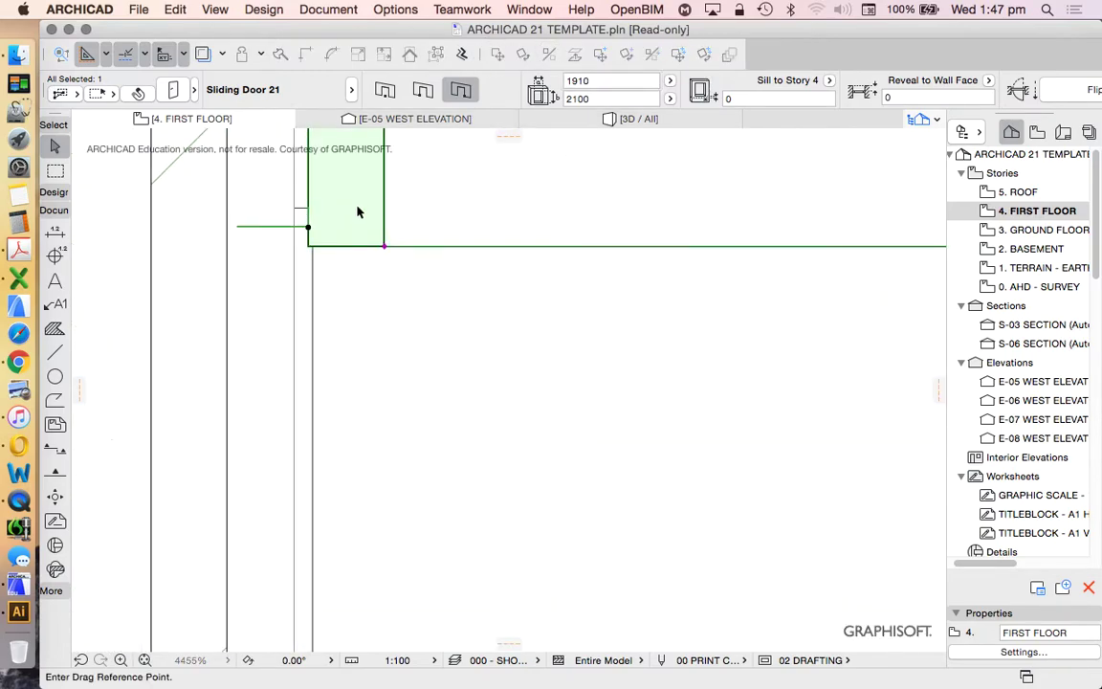
pyautogui.click(308, 230)
pyautogui.scroll(-10, 263, 284)
pyautogui.scroll(3, 346, 249)
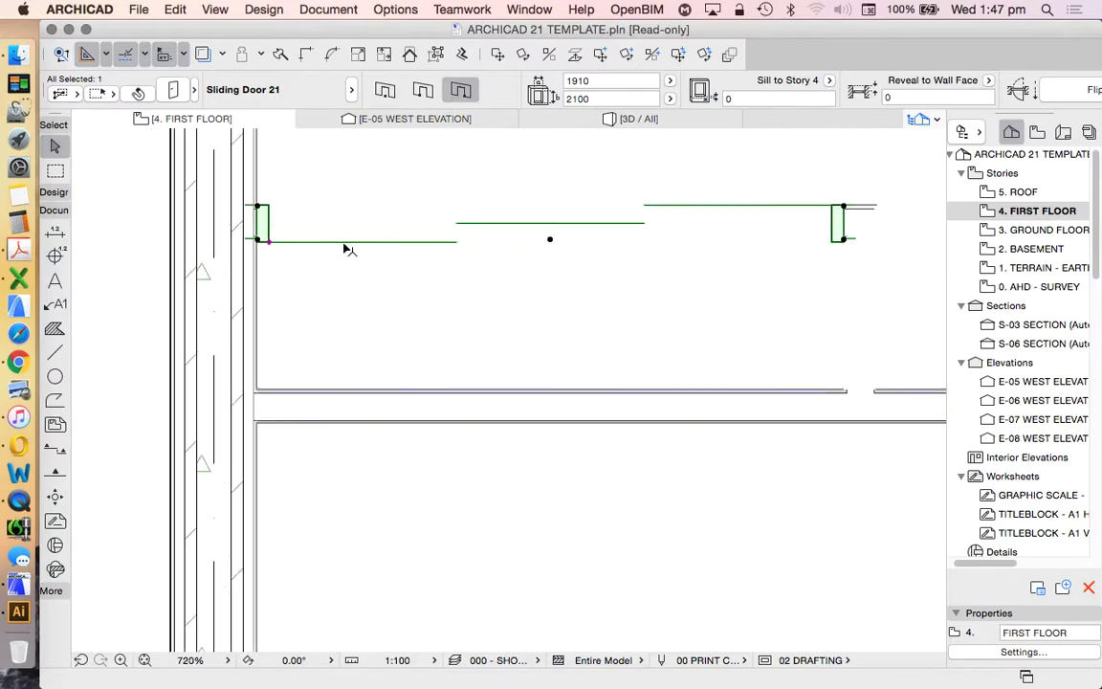
# Move the Bed 1 wardrobe's end wall 2 mm so that its face meets the sliding door's edge
pyautogui.scroll(-1, 343, 245)
pyautogui.scroll(9, 870, 228)
pyautogui.press('Escape')
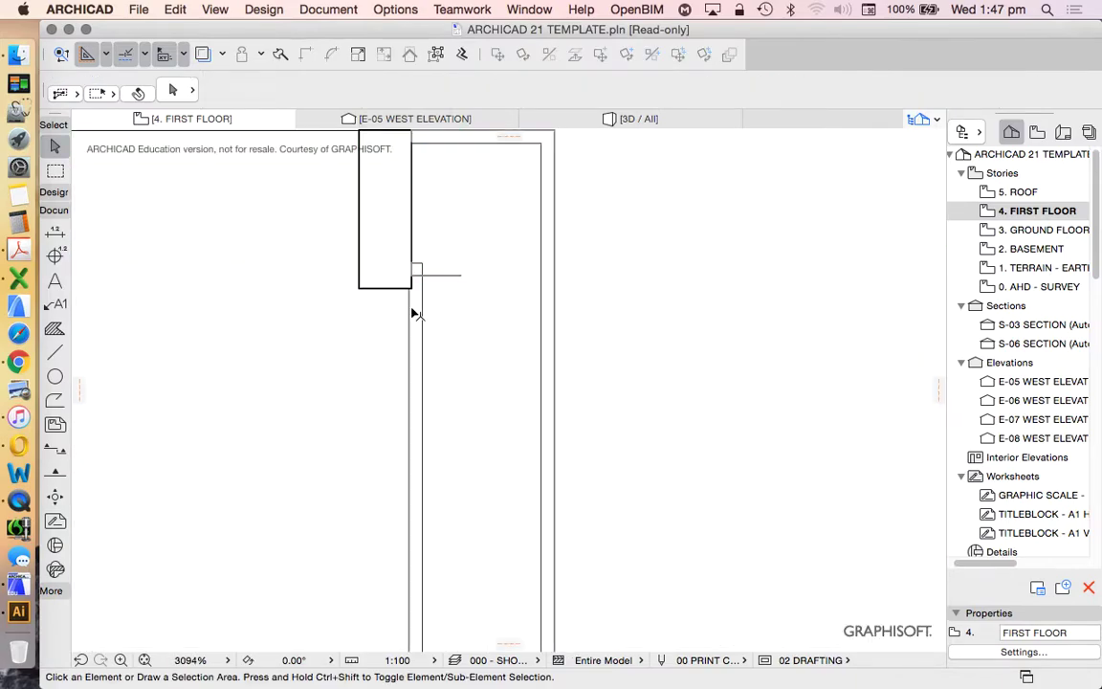
pyautogui.click(410, 308)
pyautogui.press('super+d')
pyautogui.click(409, 308)
pyautogui.scroll(-3, 444, 310)
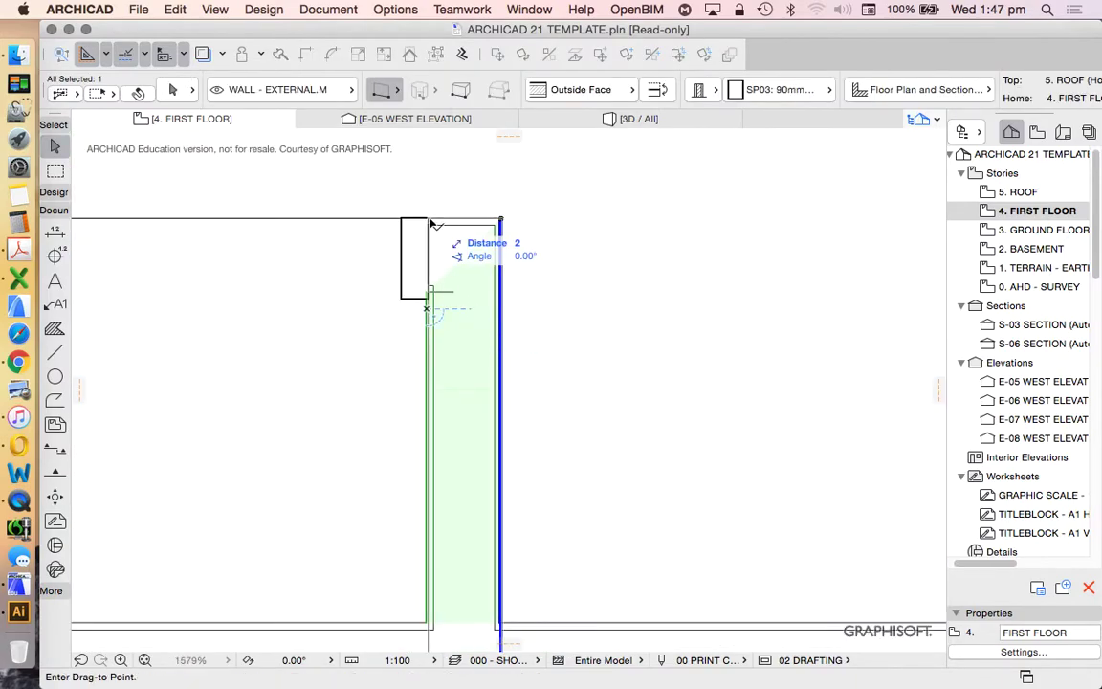
pyautogui.moveTo(432, 224); pyautogui.dragTo(431, 227)
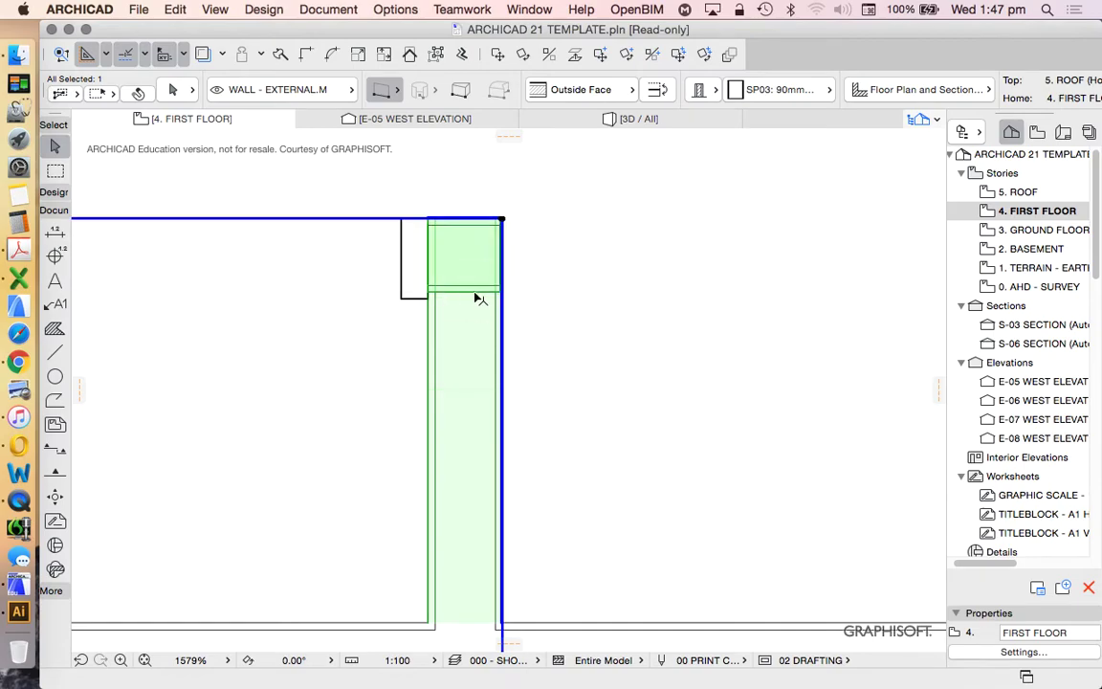
pyautogui.press('Escape')
pyautogui.scroll(-3, 459, 284)
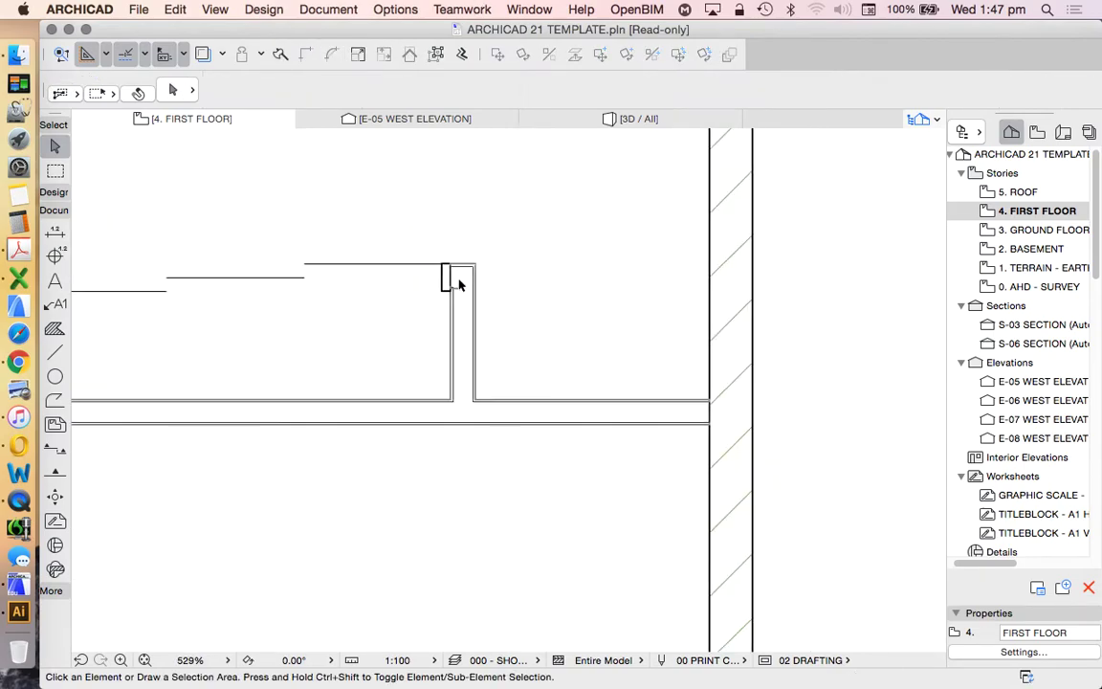
# Show the trace reference of the furnished layout beneath the whole first floor plan
pyautogui.scroll(-2, 459, 284)
pyautogui.scroll(-4, 256, 330)
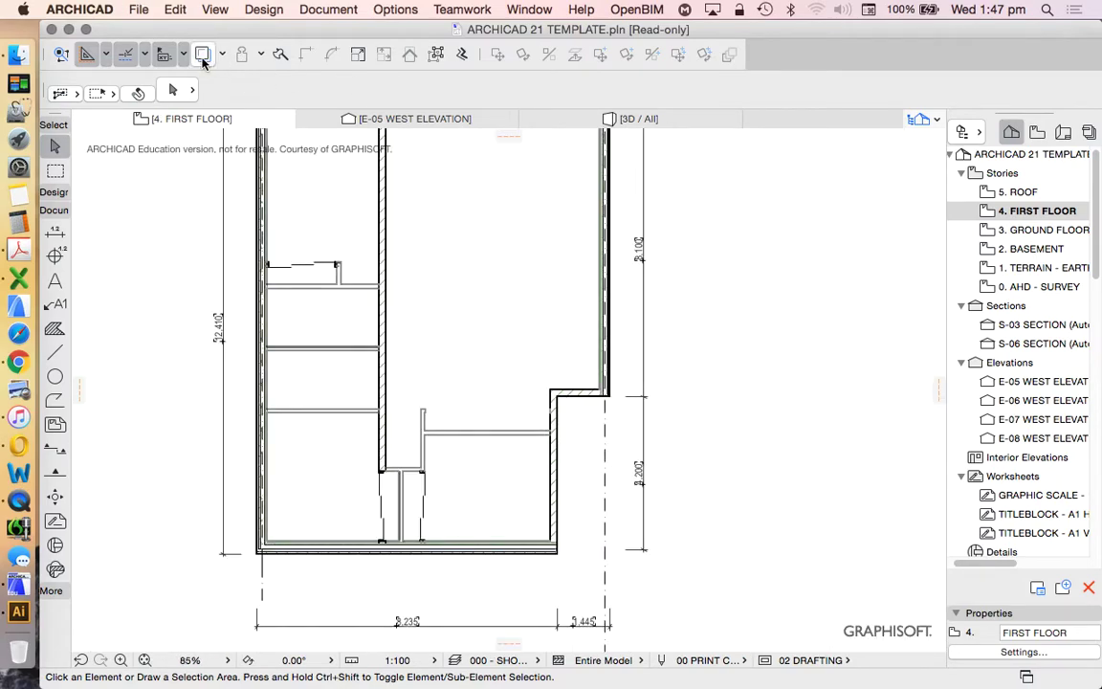
pyautogui.click(202, 54)
pyautogui.scroll(-1, 488, 402)
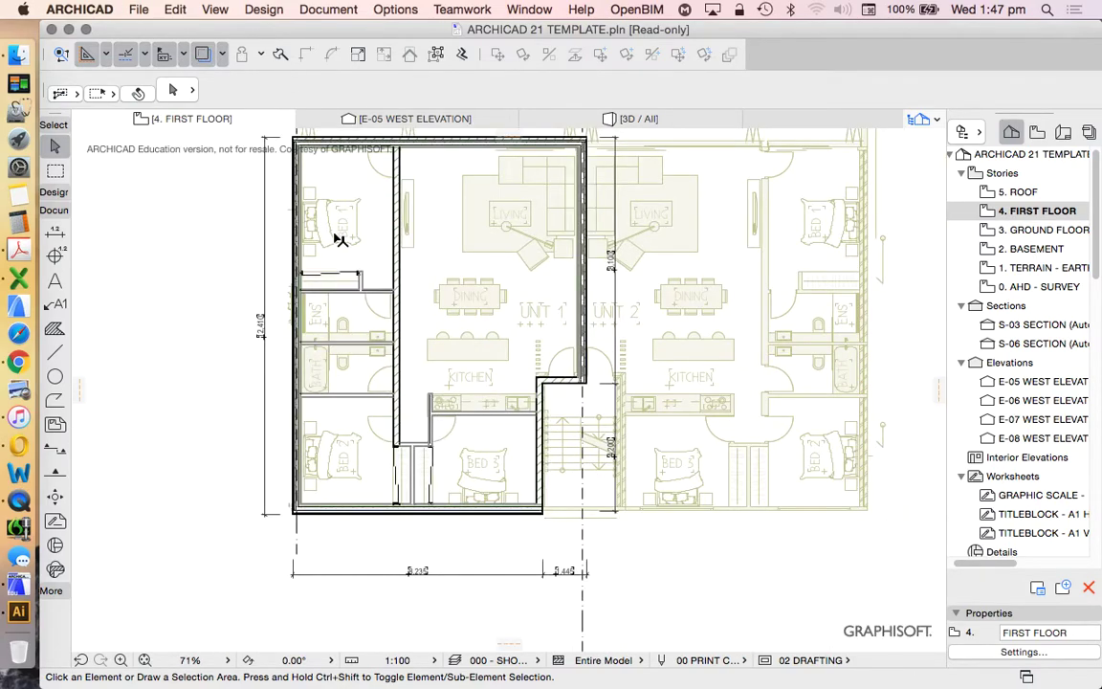
pyautogui.scroll(-3, 418, 405)
pyautogui.scroll(2, 410, 272)
pyautogui.scroll(-1, 466, 369)
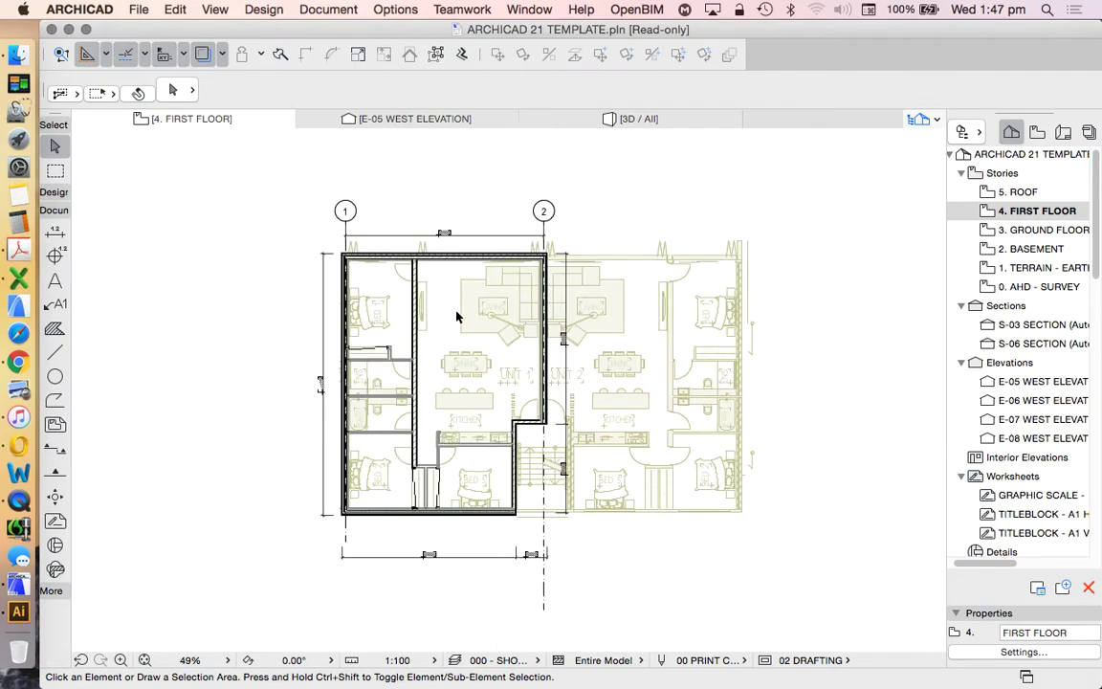
pyautogui.scroll(2, 398, 354)
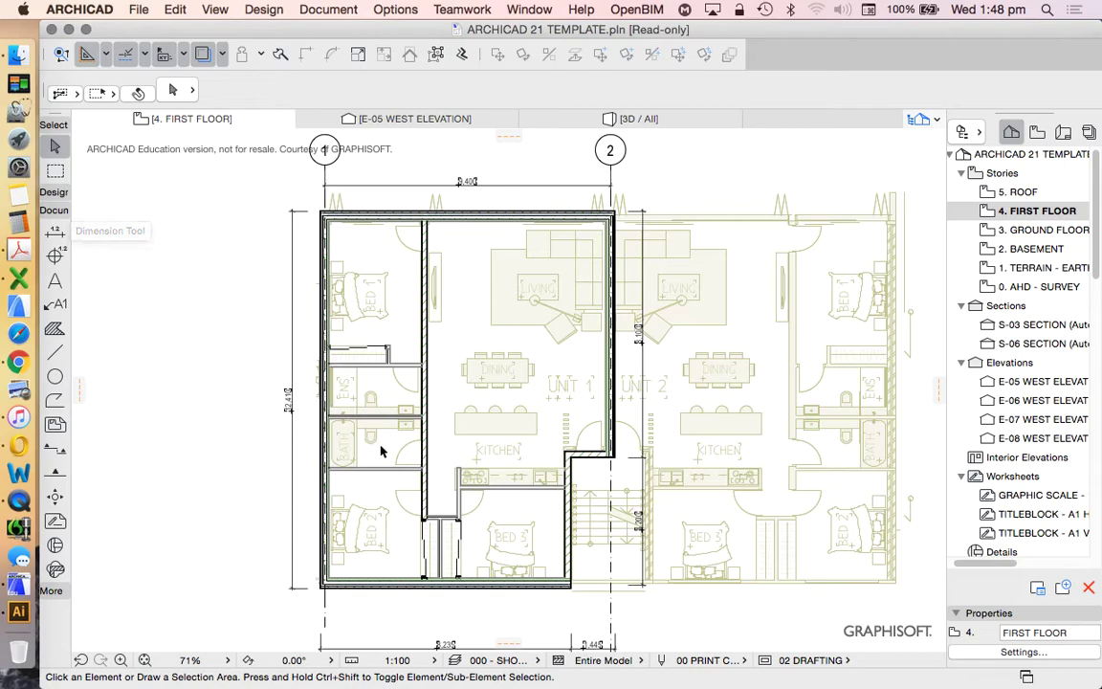
# Set the default door type to Door 21 from the Hinged Doors 21 library folder
pyautogui.click(53, 195)
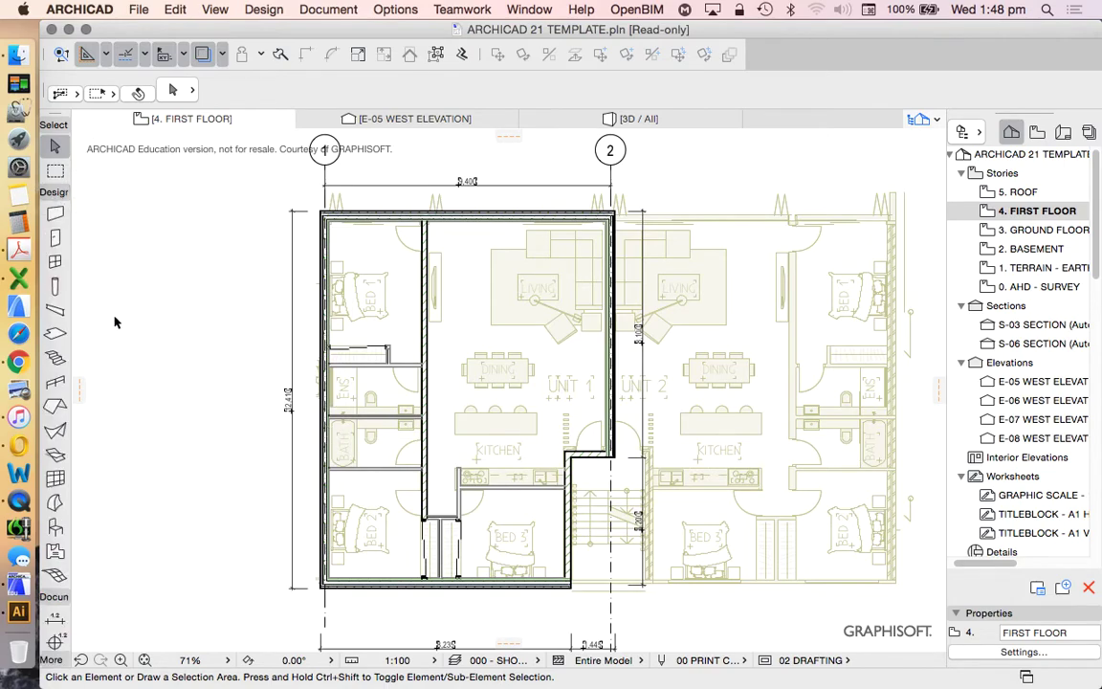
pyautogui.click(55, 237)
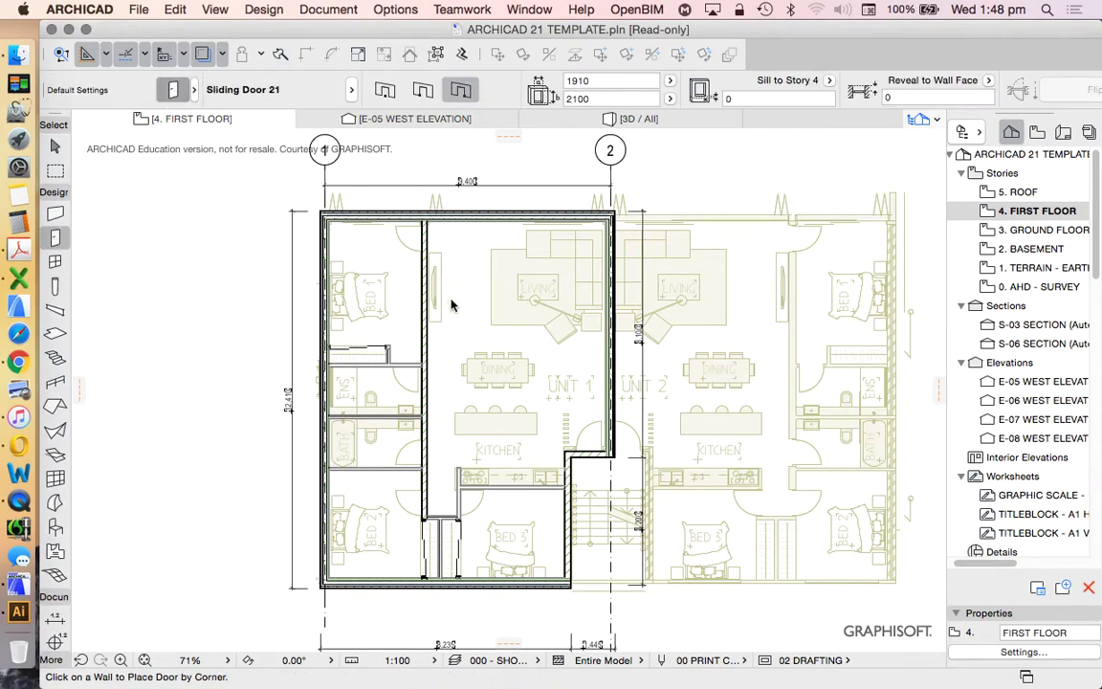
pyautogui.press('super+t')
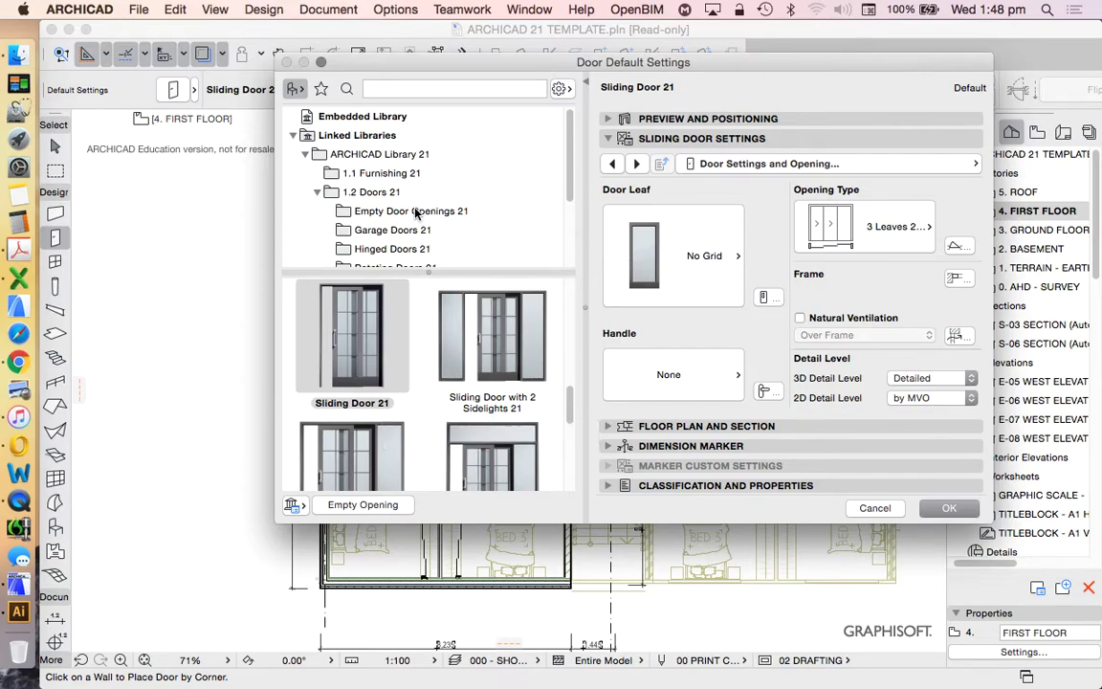
pyautogui.click(430, 247)
pyautogui.scroll(-5, 466, 300)
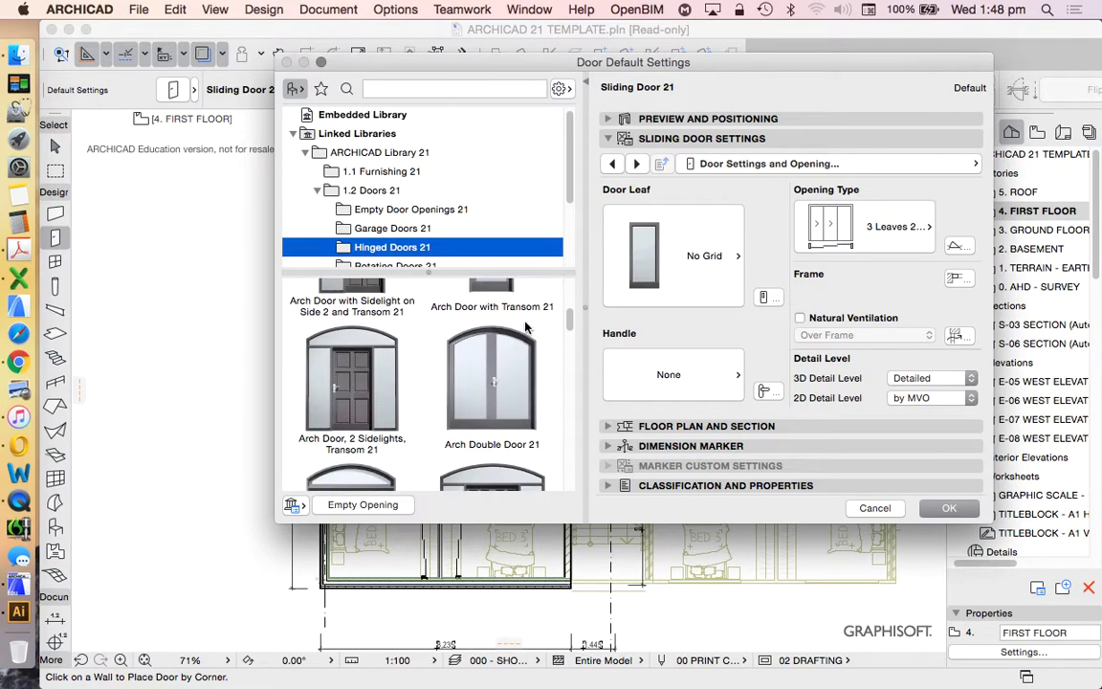
pyautogui.scroll(3, 536, 311)
pyautogui.moveTo(570, 294); pyautogui.dragTo(568, 352)
pyautogui.click(495, 368)
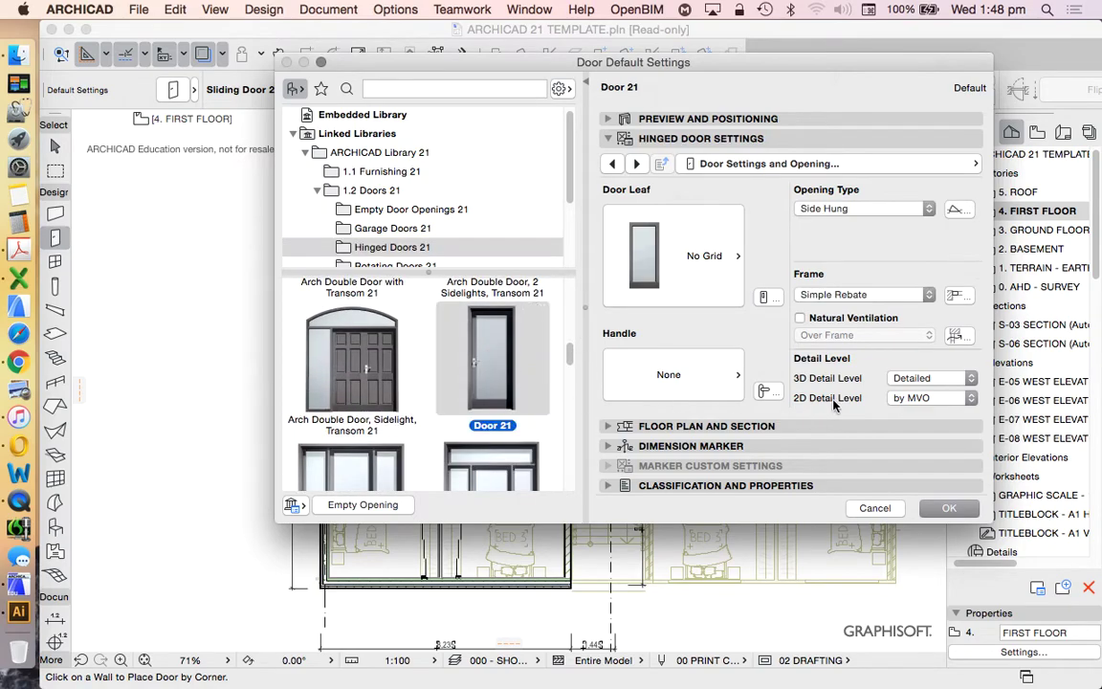
pyautogui.click(949, 509)
# Place a 900 x 2100 mm hinged door in the wall between Bed 1 and Living, swinging into Bed 1 as traced
pyautogui.scroll(5, 459, 215)
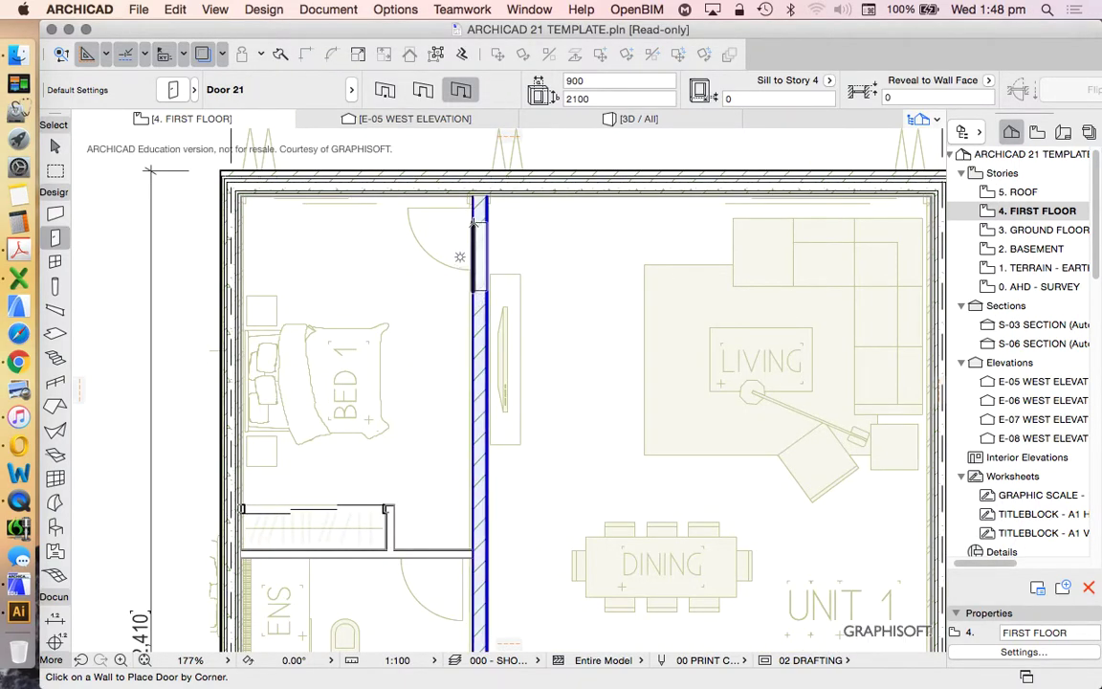
pyautogui.click(473, 220)
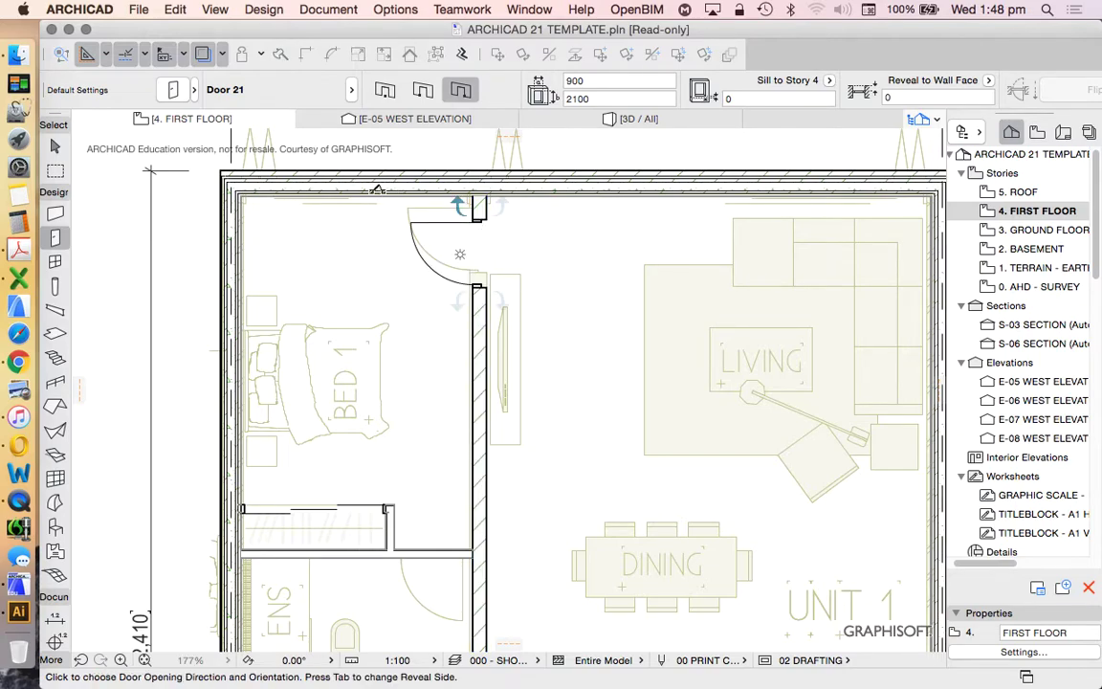
pyautogui.click(355, 203)
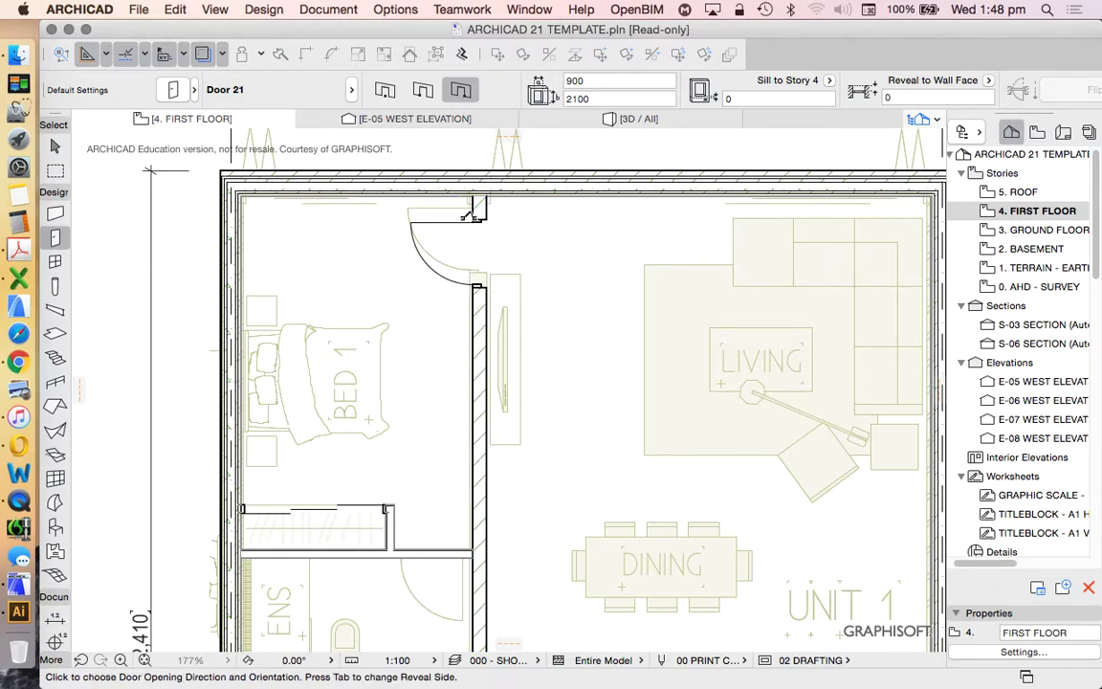
pyautogui.scroll(-5, 534, 192)
pyautogui.scroll(7, 495, 160)
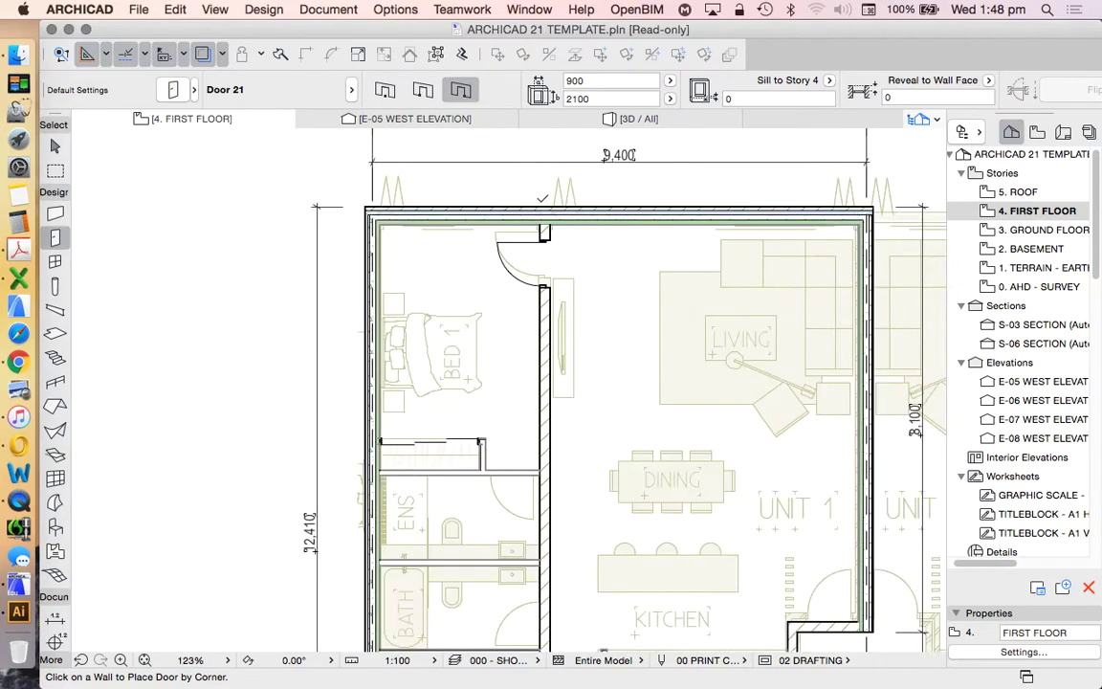
# Move the Bed 1 hinged door along its wall until its opening meets the external wall's inner face
pyautogui.keyDown('shift'); pyautogui.click(566, 285); pyautogui.keyUp('shift')
pyautogui.moveTo(565, 283); pyautogui.dragTo(565, 244)
pyautogui.scroll(5, 552, 286)
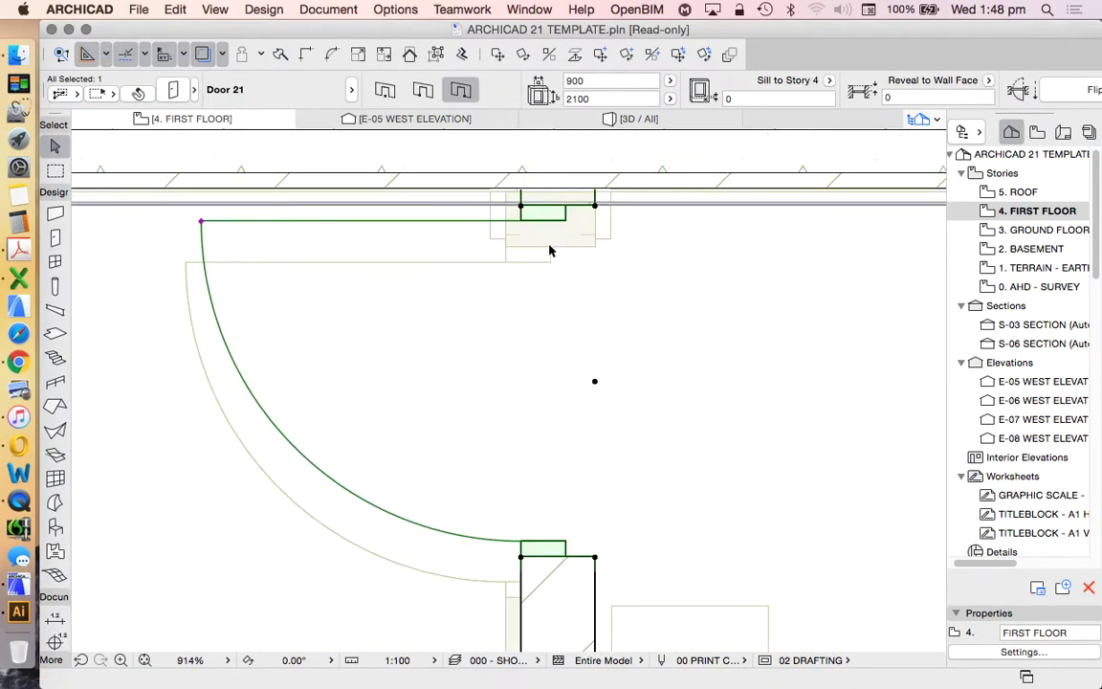
pyautogui.scroll(-5, 547, 255)
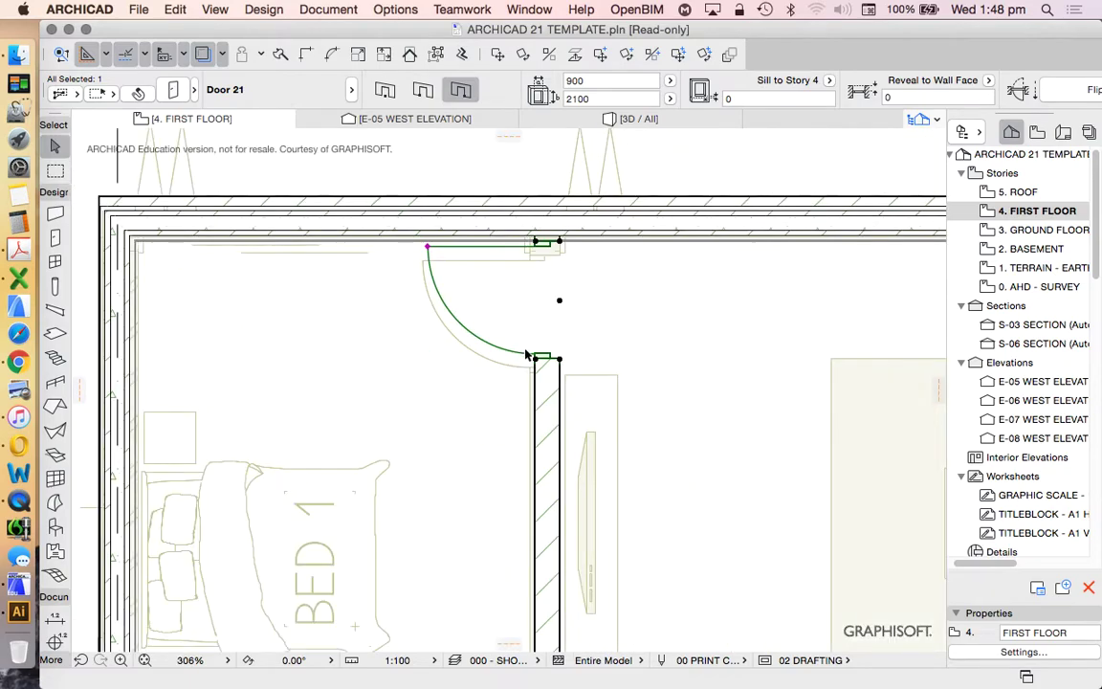
pyautogui.press('Escape')
pyautogui.click(430, 248)
pyautogui.scroll(4, 522, 230)
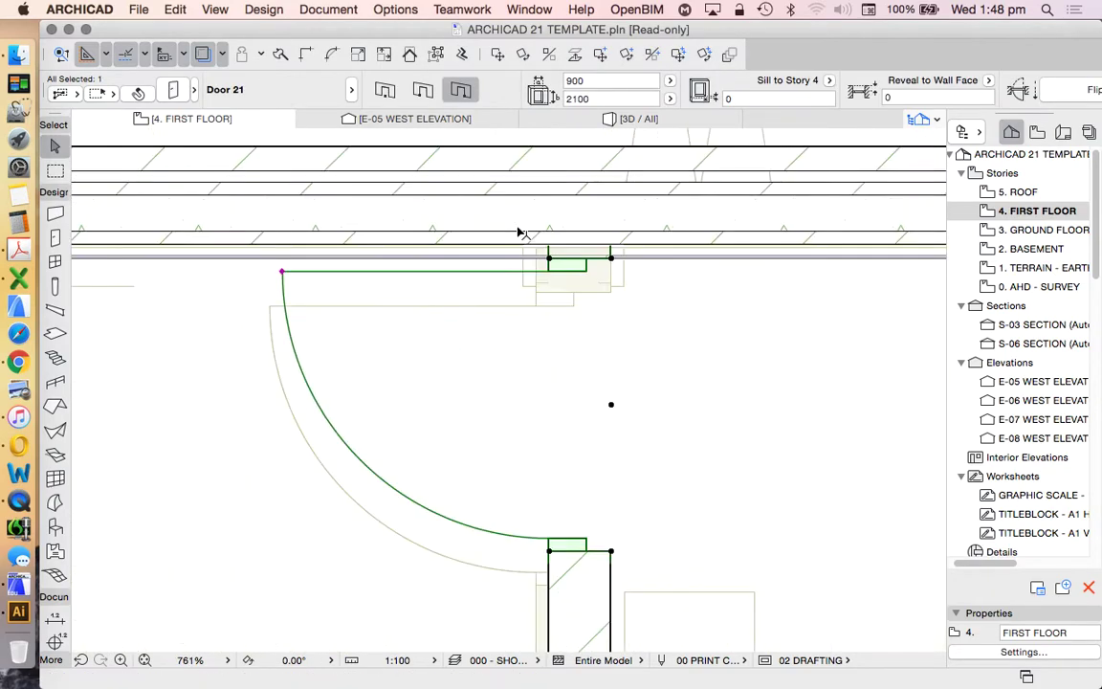
pyautogui.scroll(-2, 519, 261)
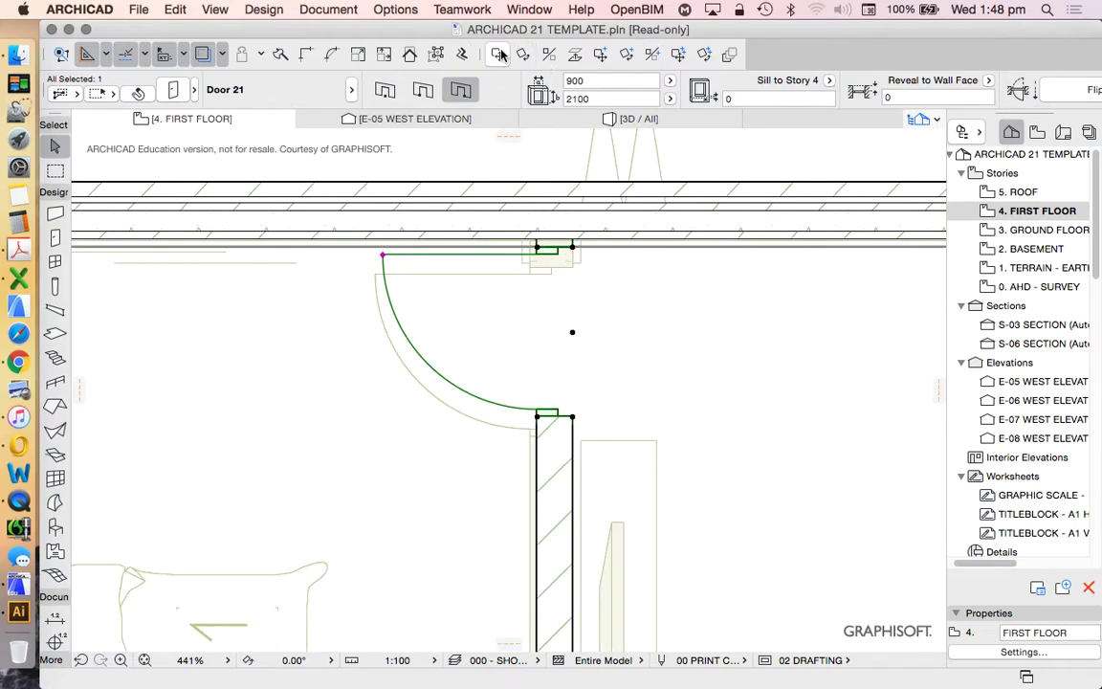
pyautogui.click(461, 55)
pyautogui.scroll(2, 565, 239)
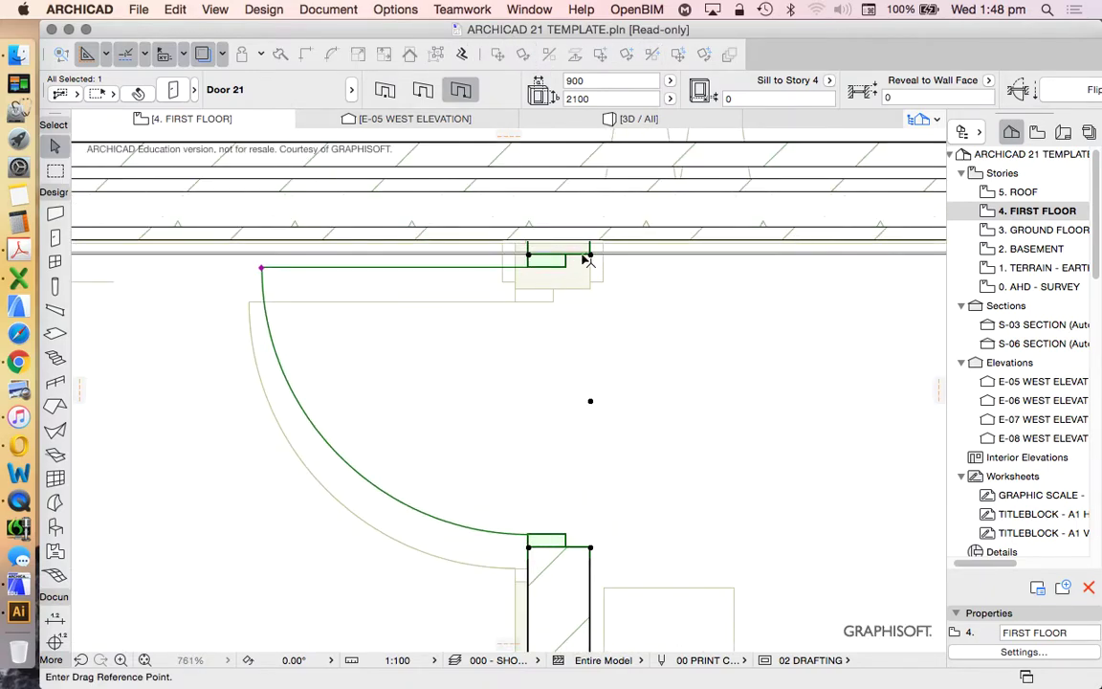
pyautogui.press('Escape')
pyautogui.press('Escape')
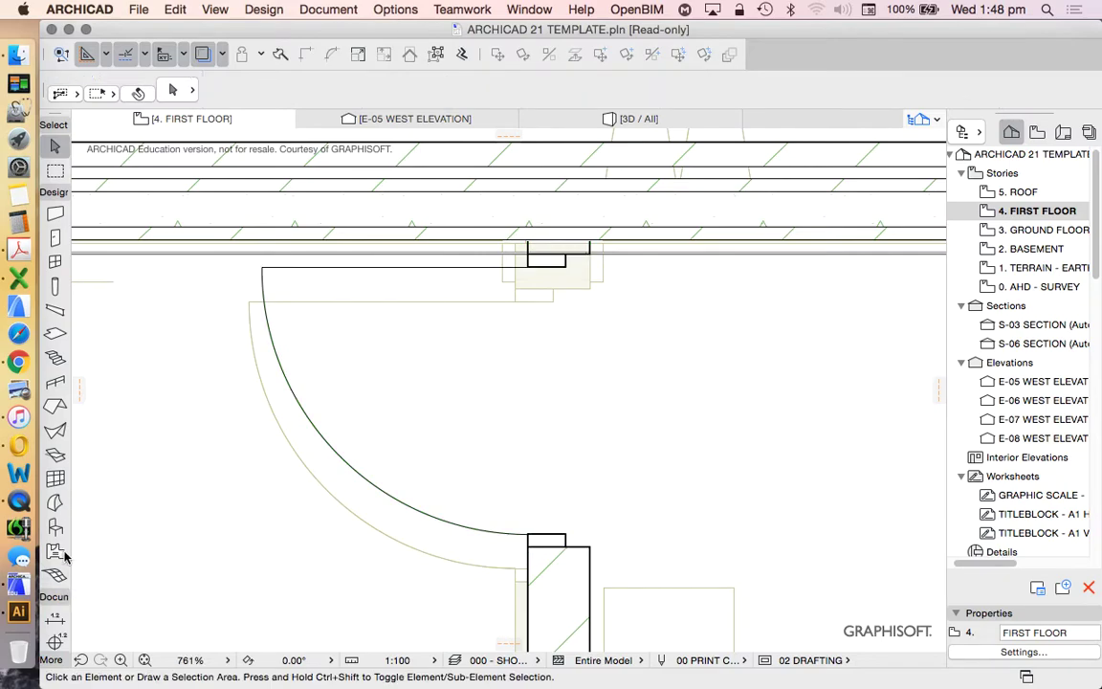
# Hide the trace reference and draw a line from the external wall's hatched inner layer perpendicularly into Bed 1, beside the door swing
pyautogui.click(54, 619)
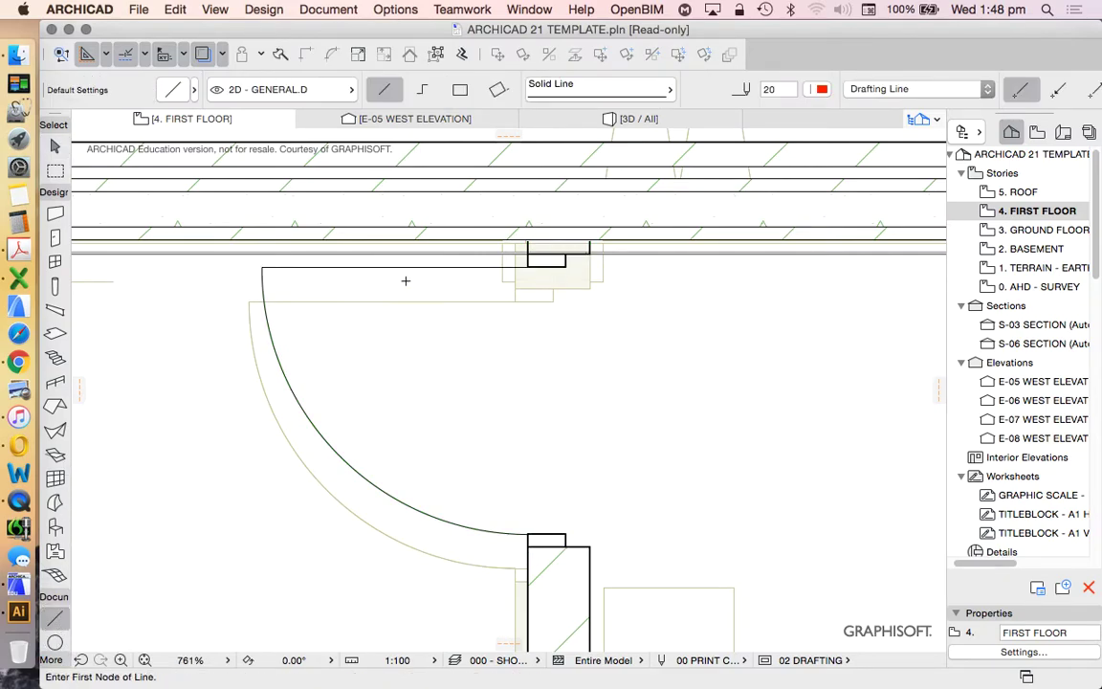
pyautogui.scroll(-5, 410, 297)
pyautogui.scroll(3, 369, 297)
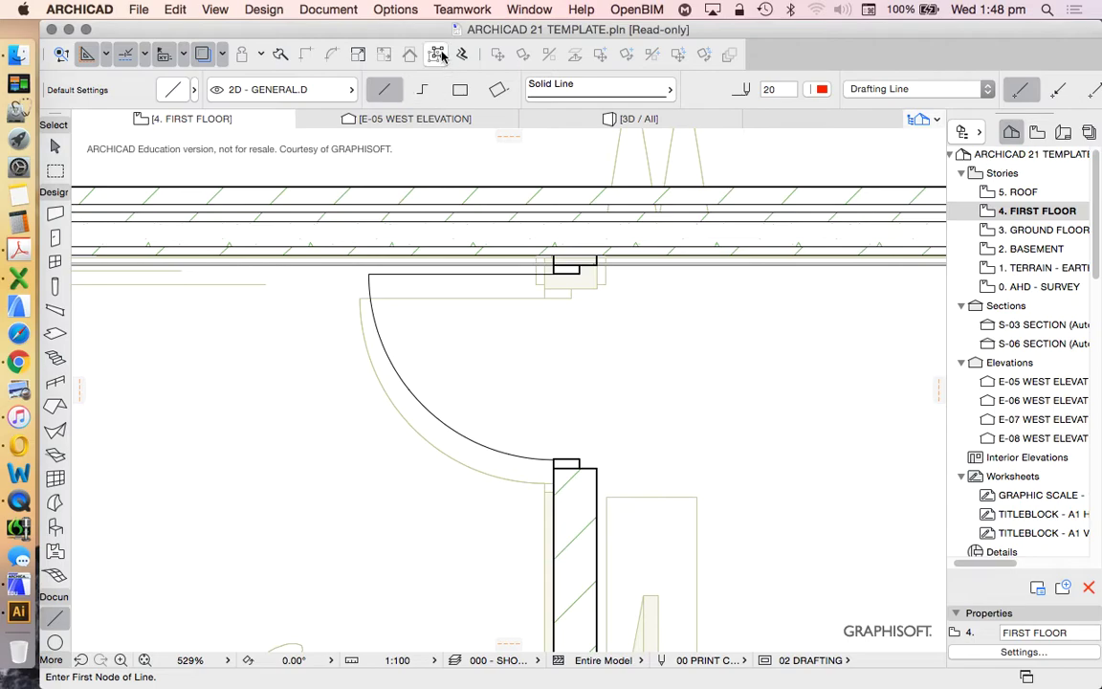
pyautogui.click(203, 54)
pyautogui.scroll(3, 302, 233)
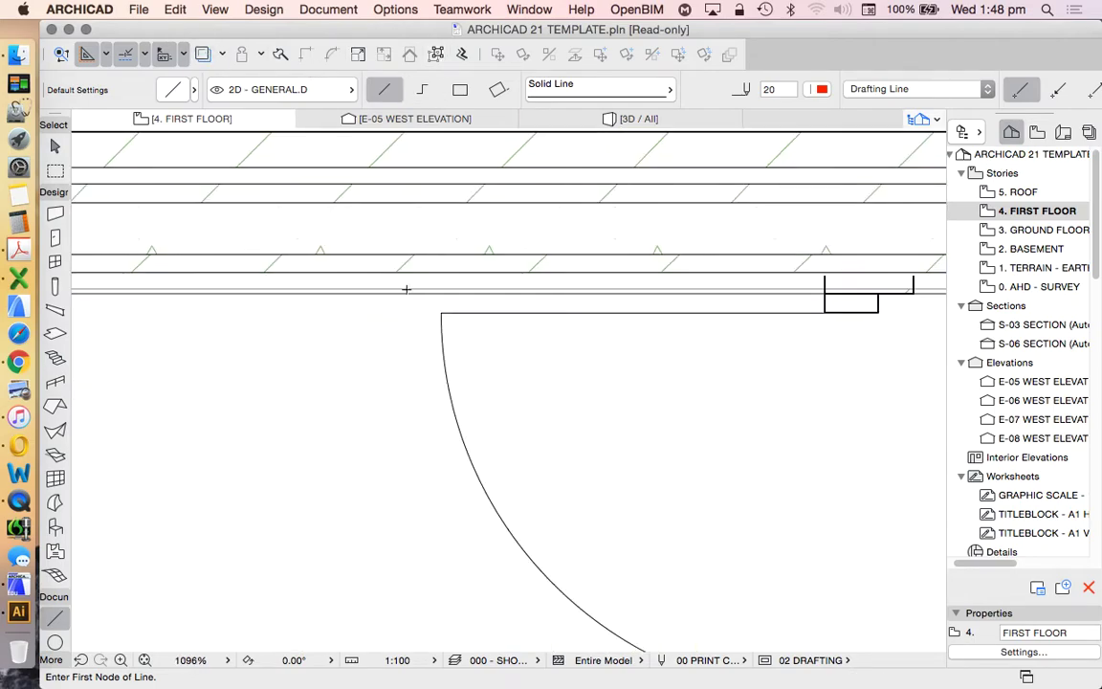
pyautogui.click(364, 275)
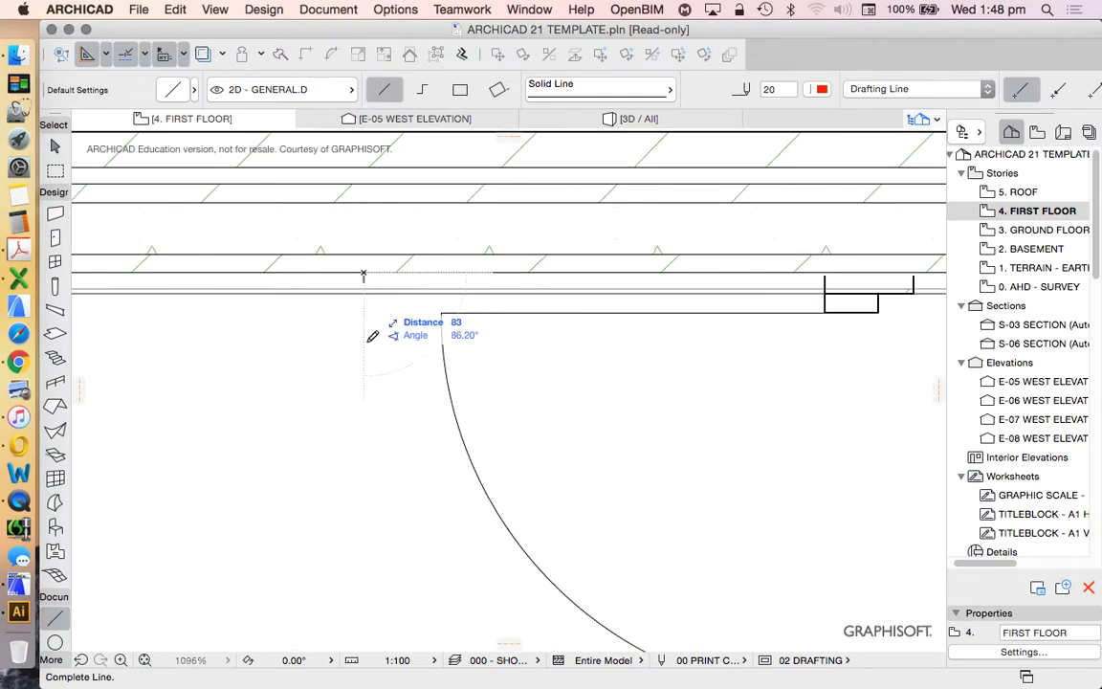
pyautogui.click(363, 459)
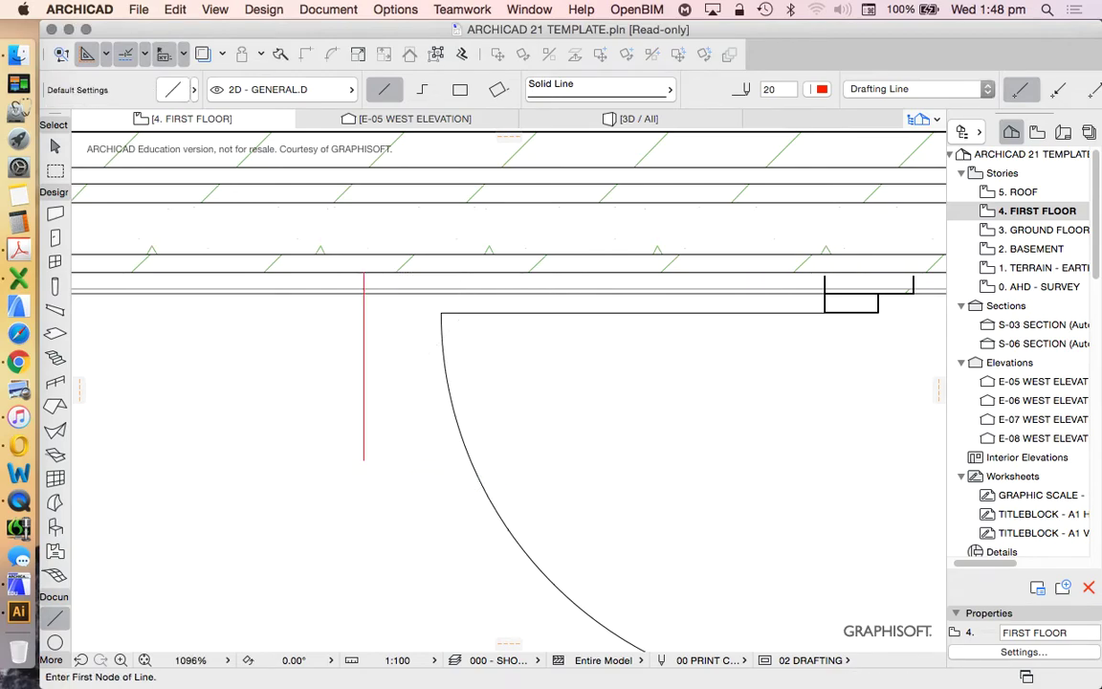
pyautogui.scroll(-1, 381, 346)
pyautogui.press('Escape')
# Move the Bed 1 hinged door along its wall until its opening edge aligns with the free end of the red line
pyautogui.scroll(-6, 699, 282)
pyautogui.click(674, 298)
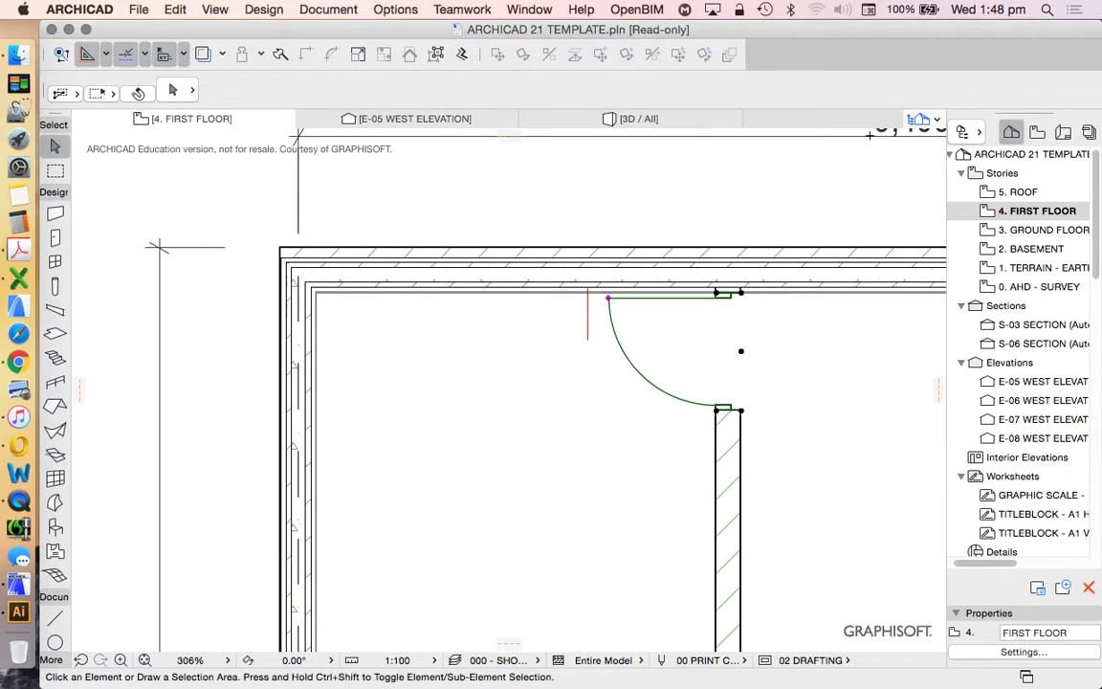
pyautogui.scroll(3, 731, 306)
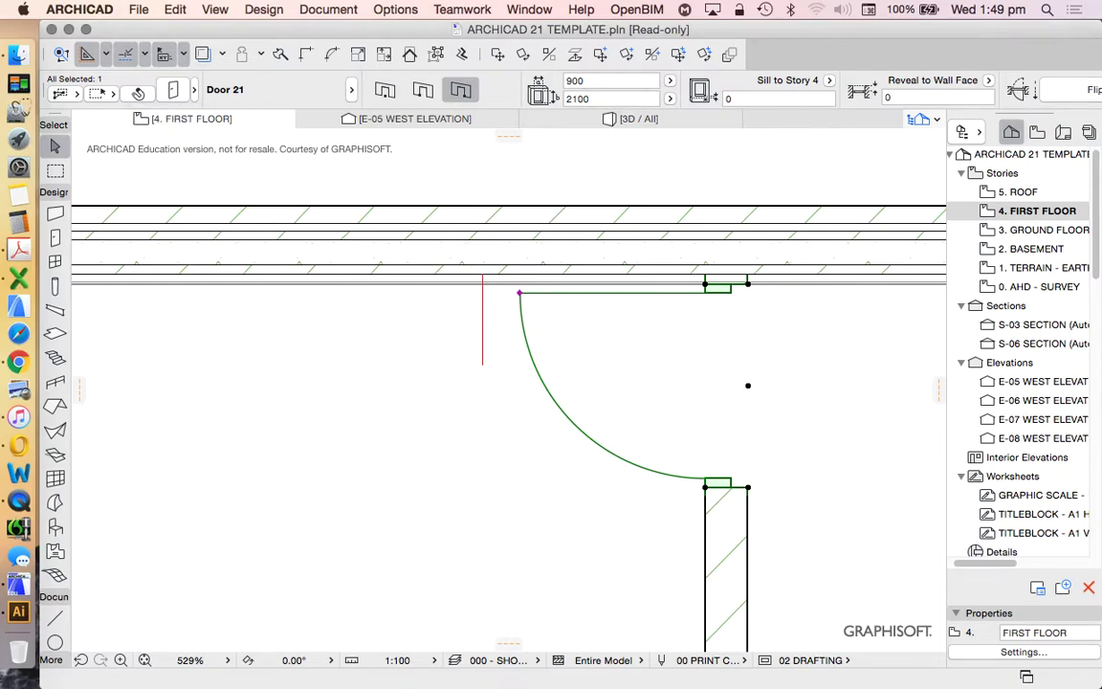
pyautogui.scroll(-2, 476, 160)
pyautogui.scroll(1, 618, 268)
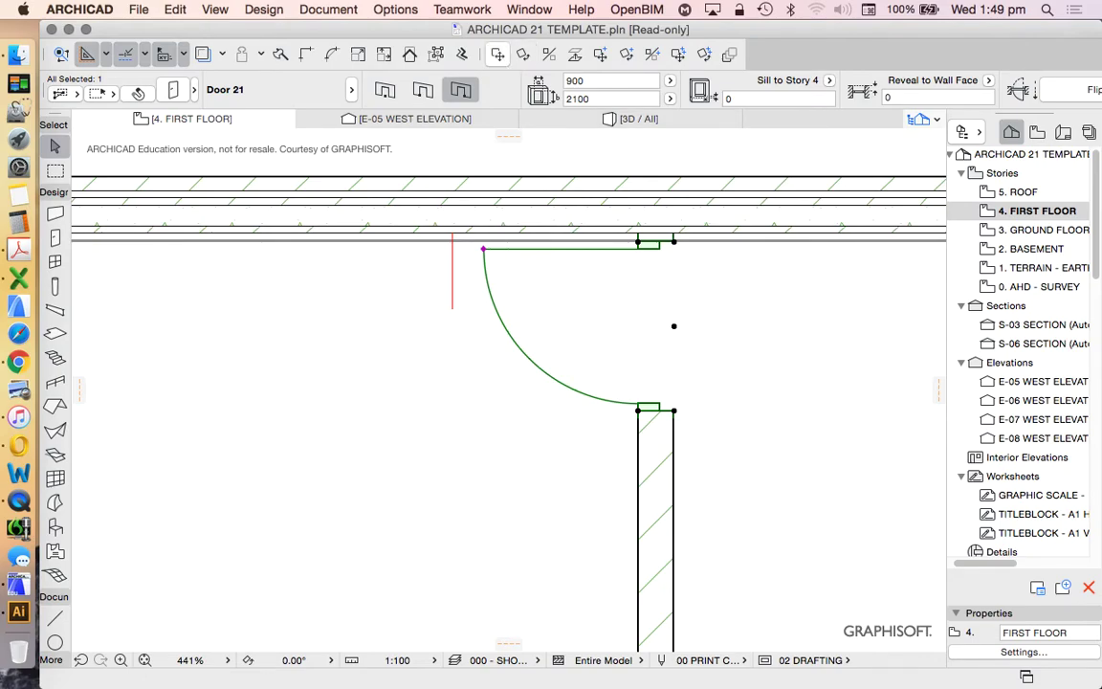
pyautogui.click(497, 53)
pyautogui.click(674, 241)
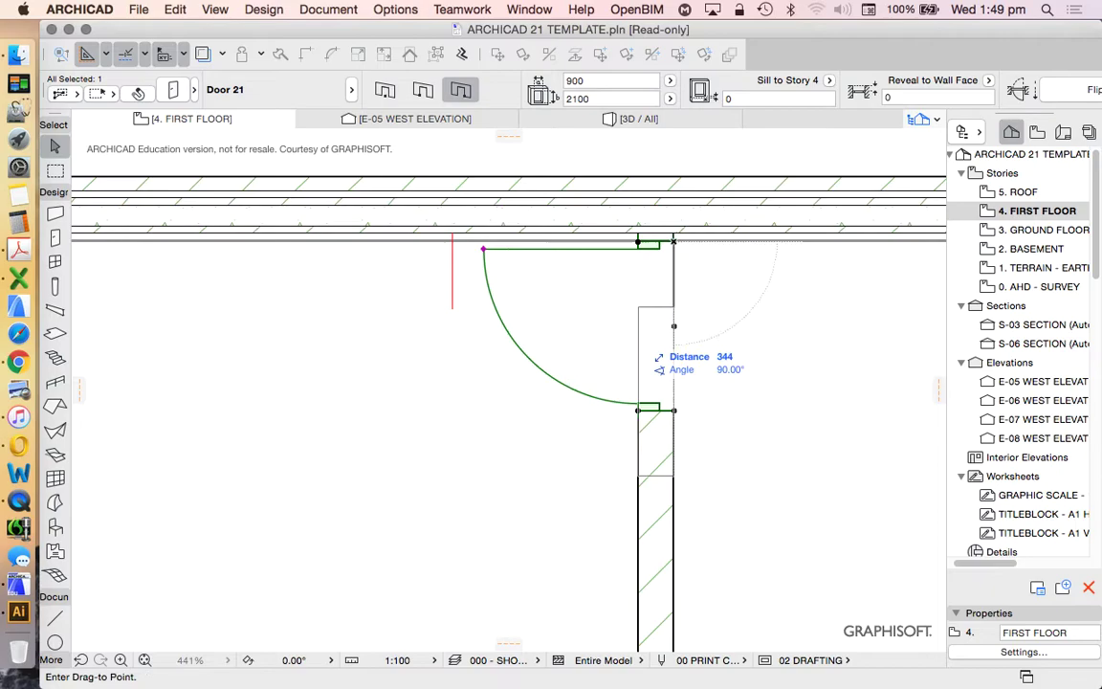
pyautogui.click(452, 308)
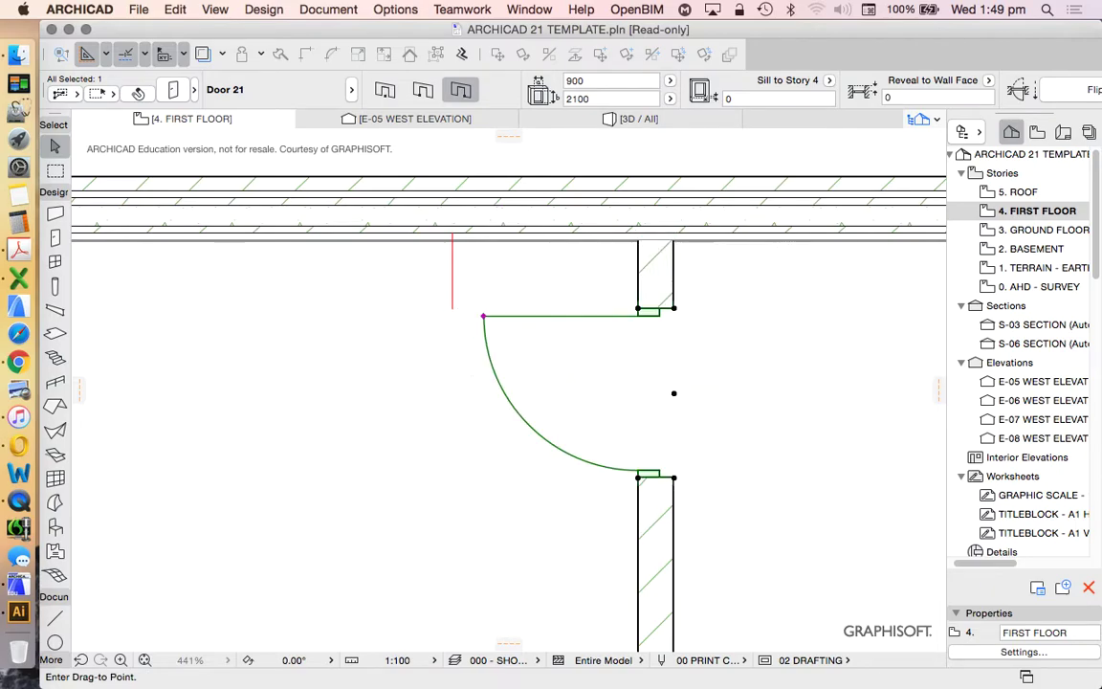
pyautogui.scroll(-4, 632, 176)
pyautogui.press('Escape')
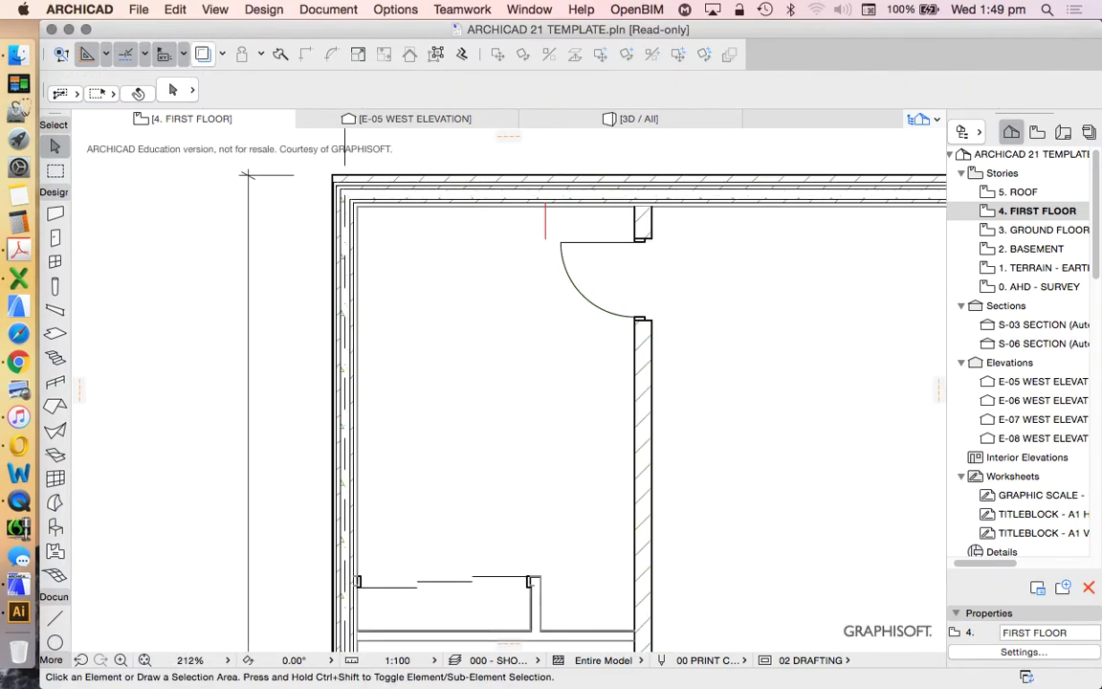
# Show the trace reference again and delete the red guide line beside the Bed 1 door
pyautogui.click(203, 53)
pyautogui.scroll(-6, 536, 172)
pyautogui.scroll(3, 618, 264)
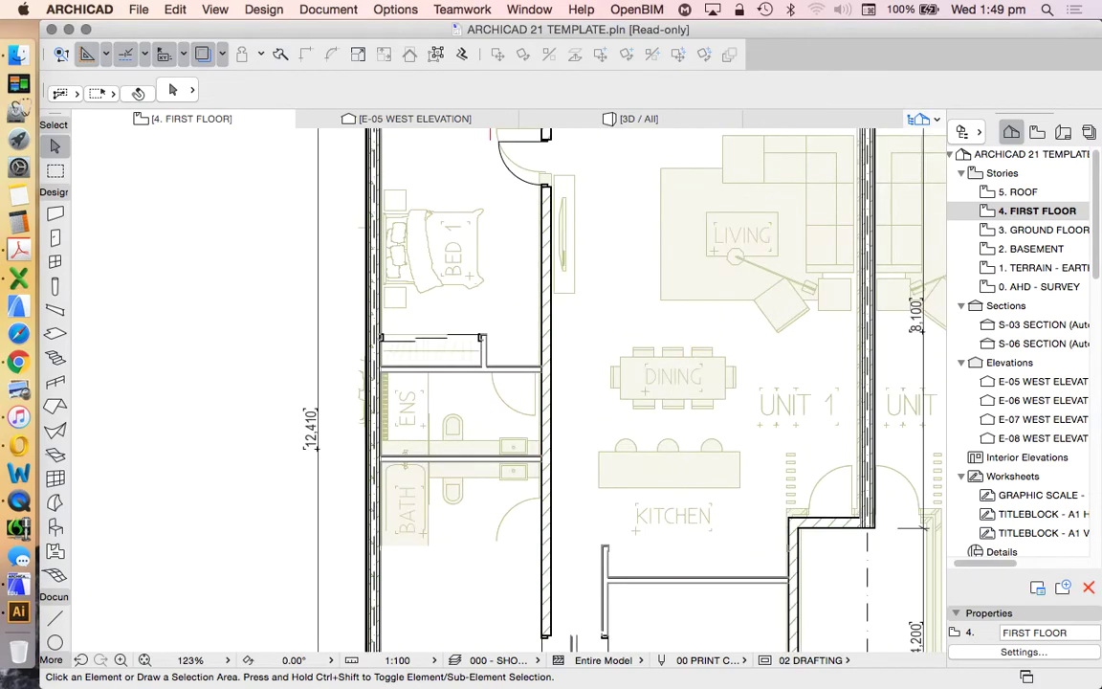
pyautogui.scroll(-4, 551, 295)
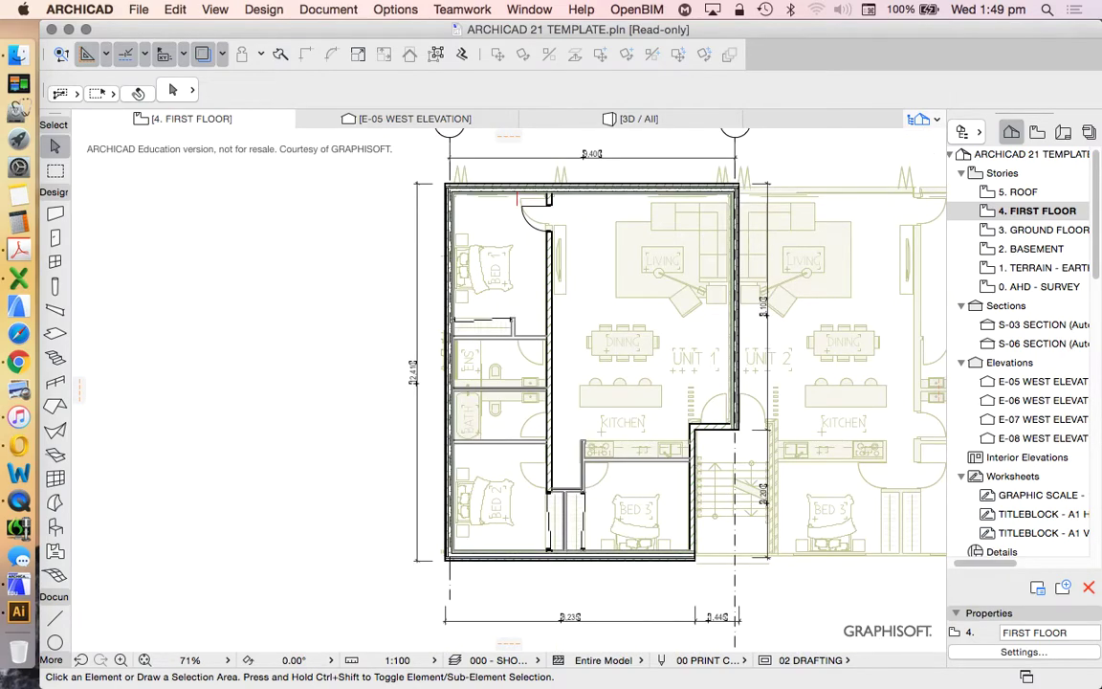
pyautogui.scroll(3, 566, 185)
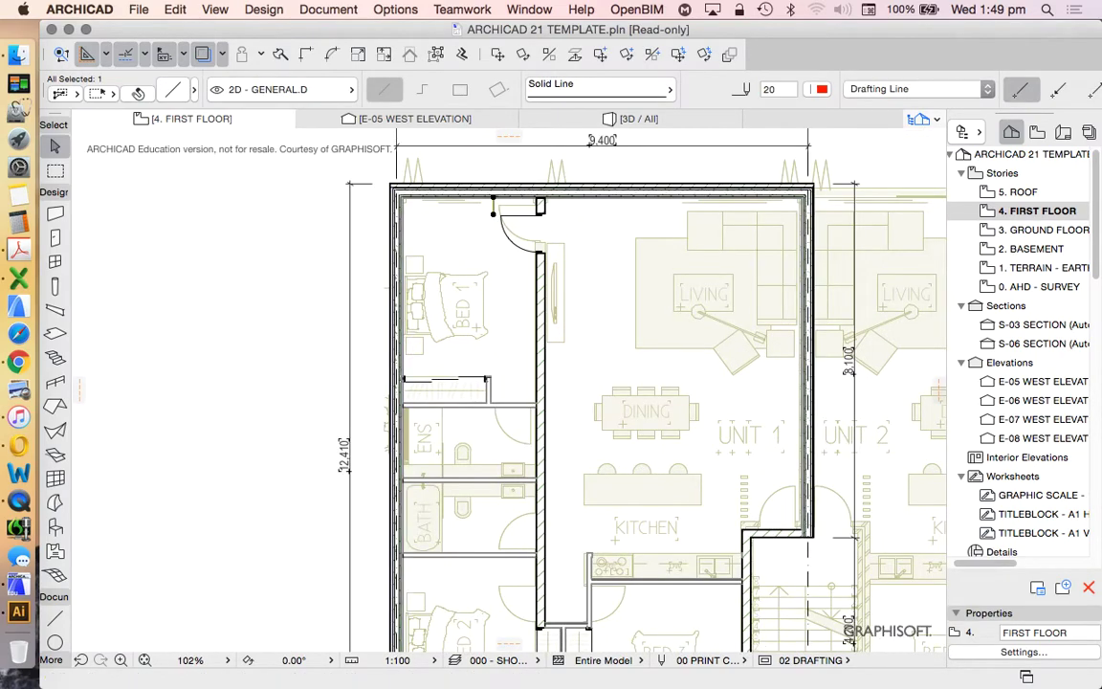
pyautogui.scroll(3, 540, 232)
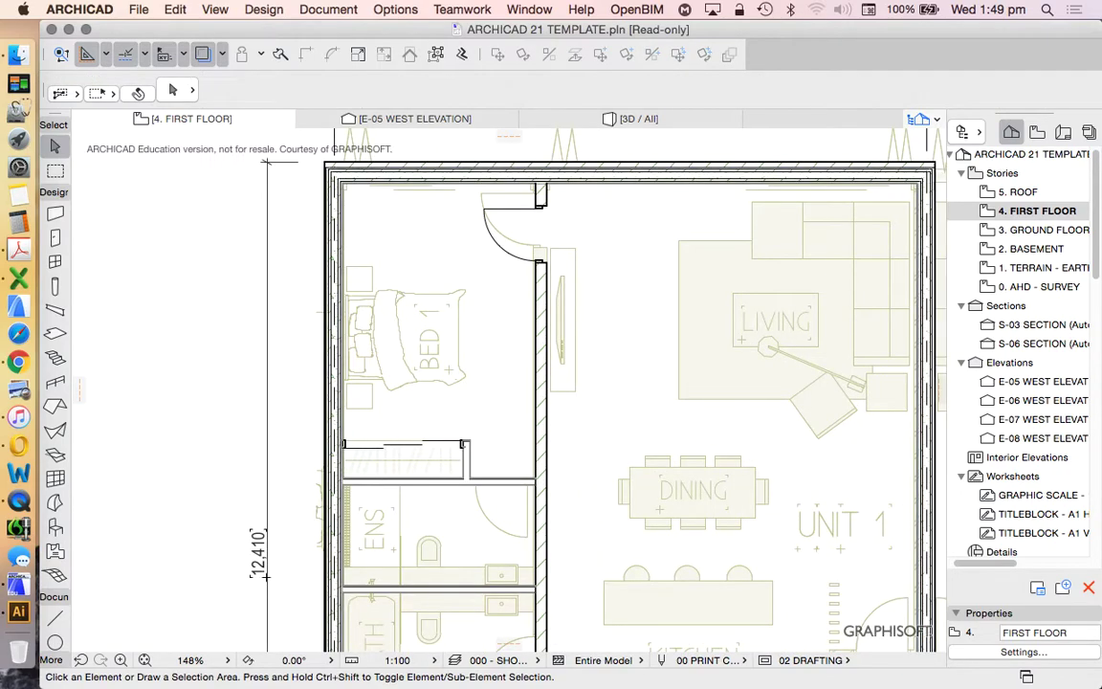
# Move the Bed 1 hinged door 200 mm along its wall towards the external wall
pyautogui.click(543, 287)
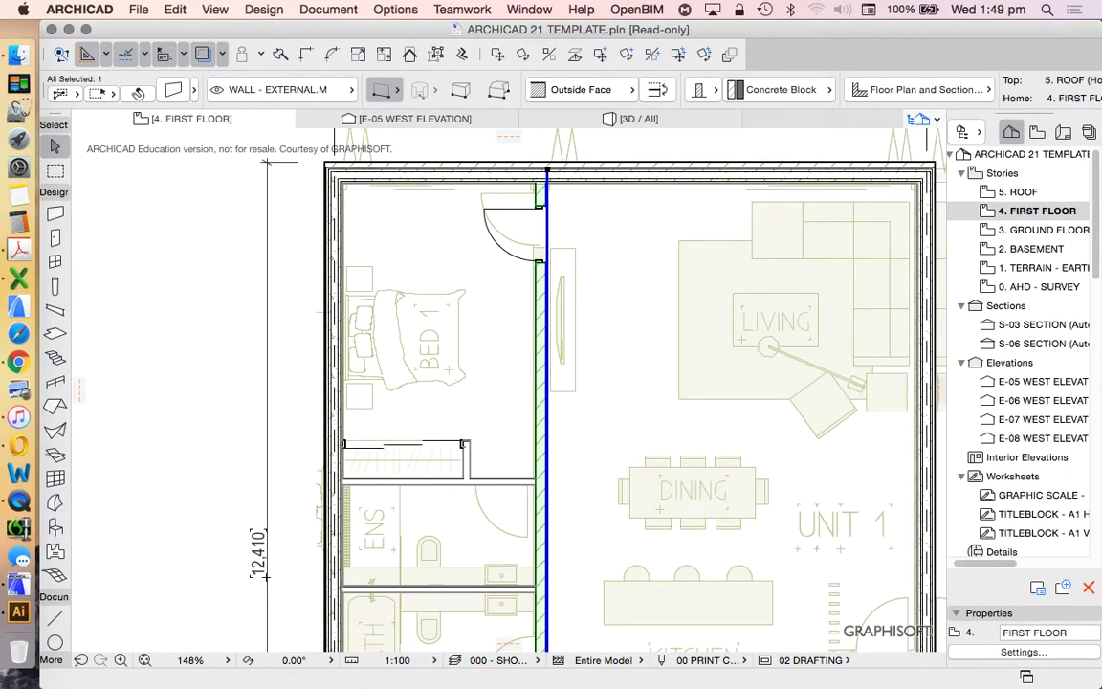
pyautogui.press('Escape')
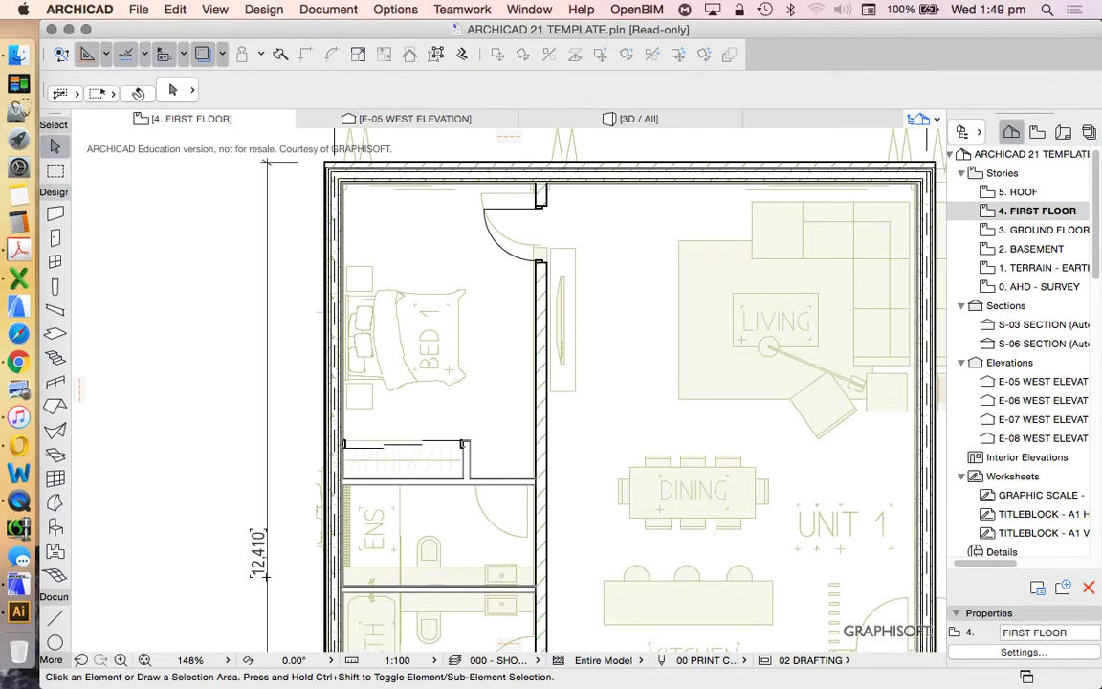
pyautogui.moveTo(547, 234); pyautogui.dragTo(547, 206)
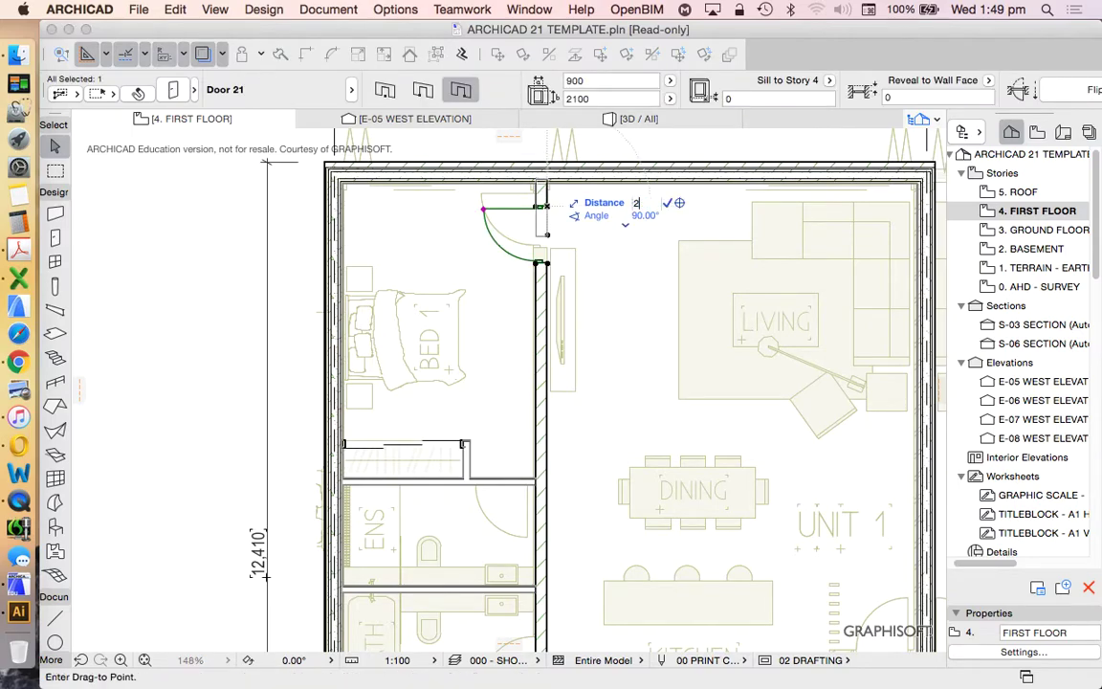
pyautogui.write('00')
pyautogui.press('Return')
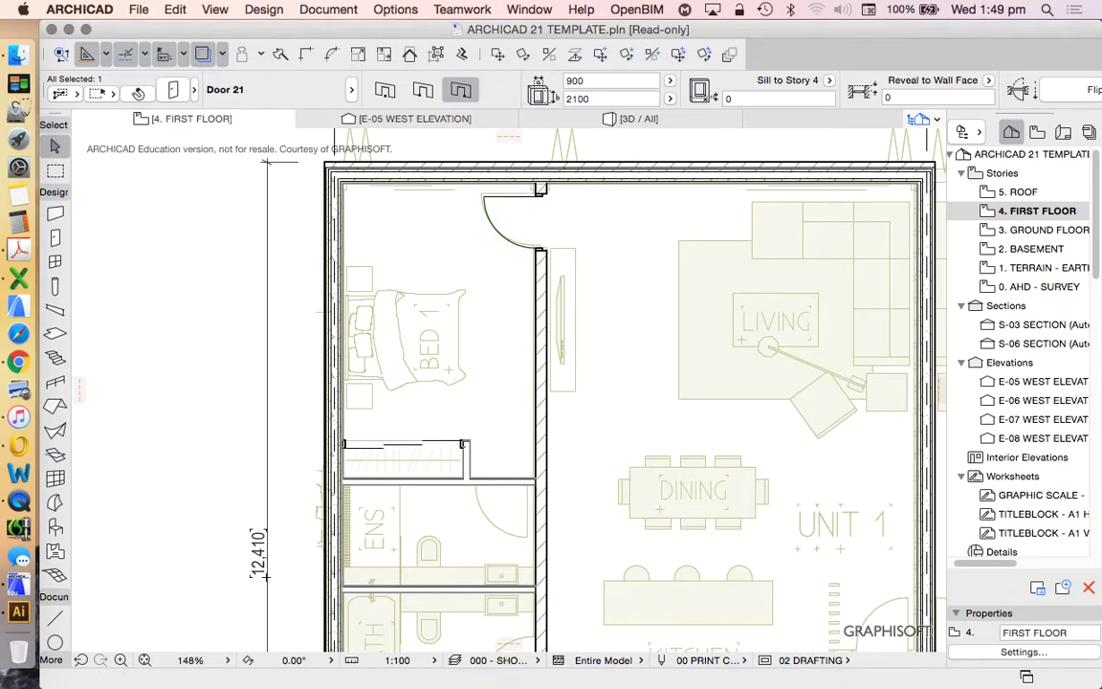
pyautogui.press('Escape')
# Compare the Unit 1 plan with the traced layout by hiding the trace reference and showing it again
pyautogui.scroll(6, 556, 205)
pyautogui.scroll(-7, 574, 246)
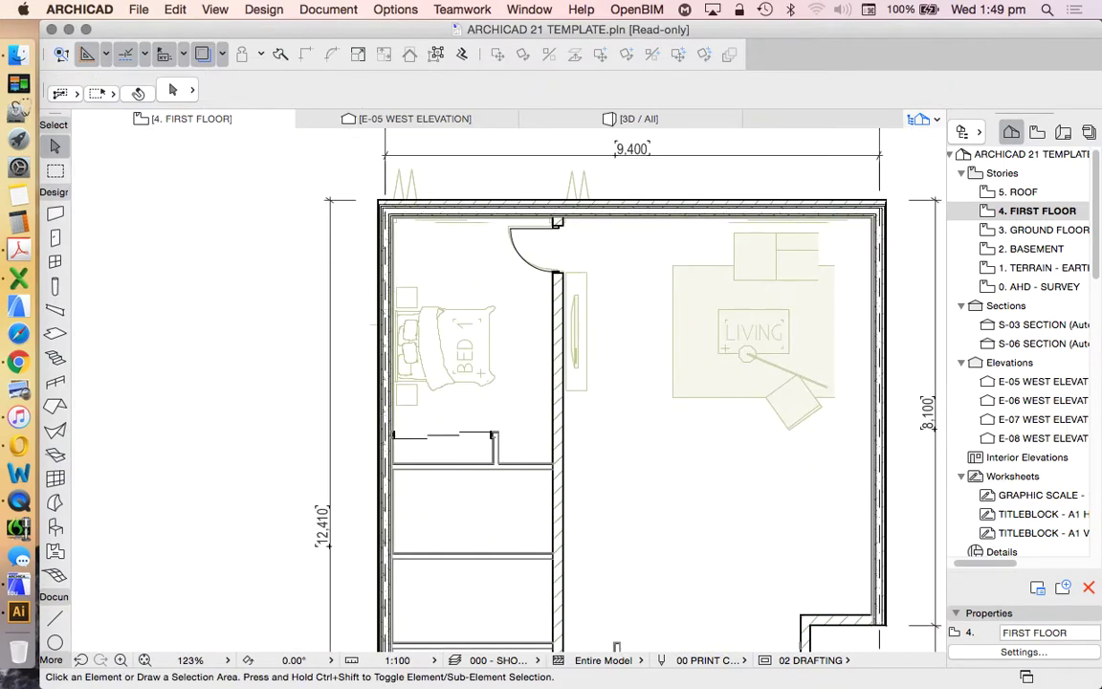
pyautogui.scroll(-4, 574, 253)
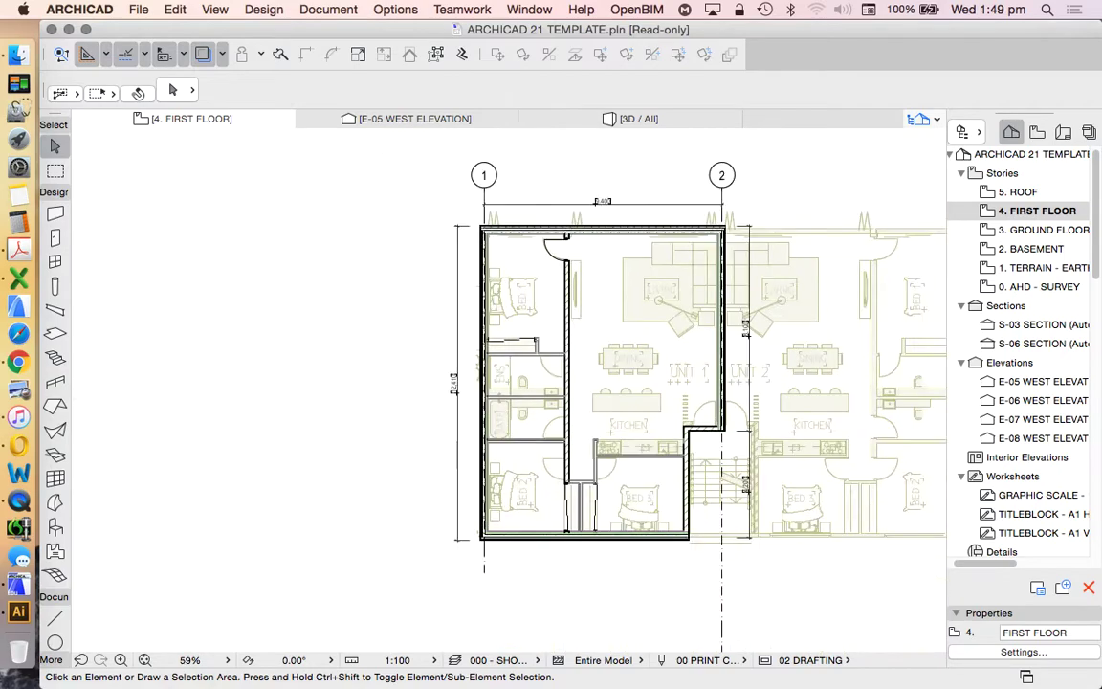
pyautogui.scroll(-1, 612, 283)
pyautogui.click(201, 53)
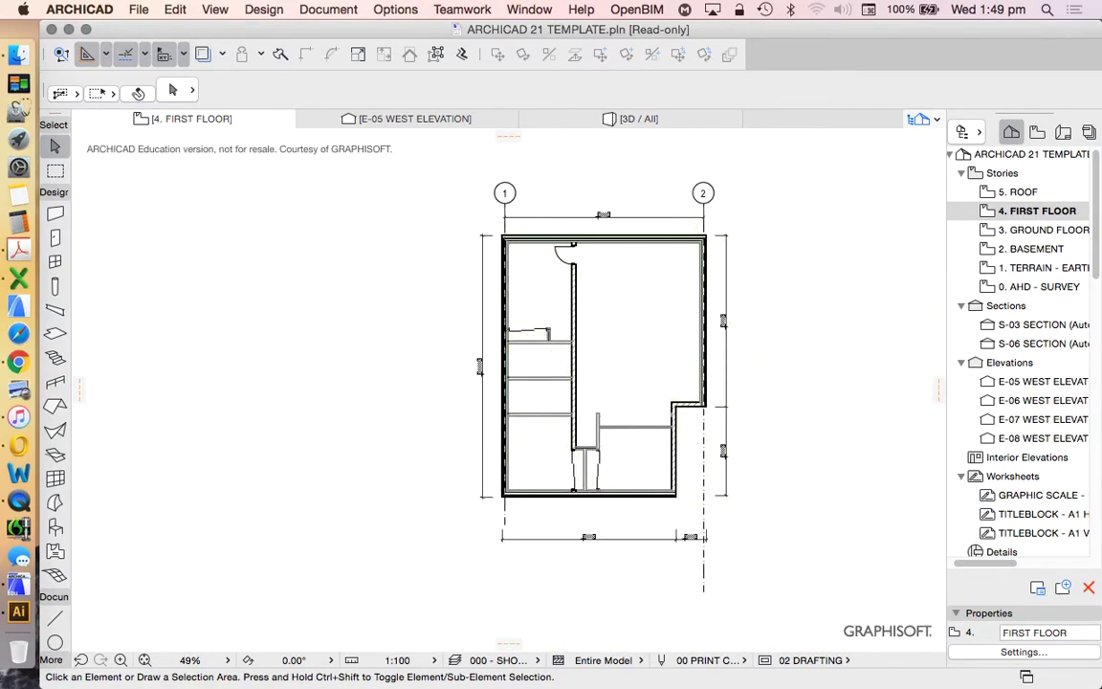
pyautogui.scroll(1, 575, 322)
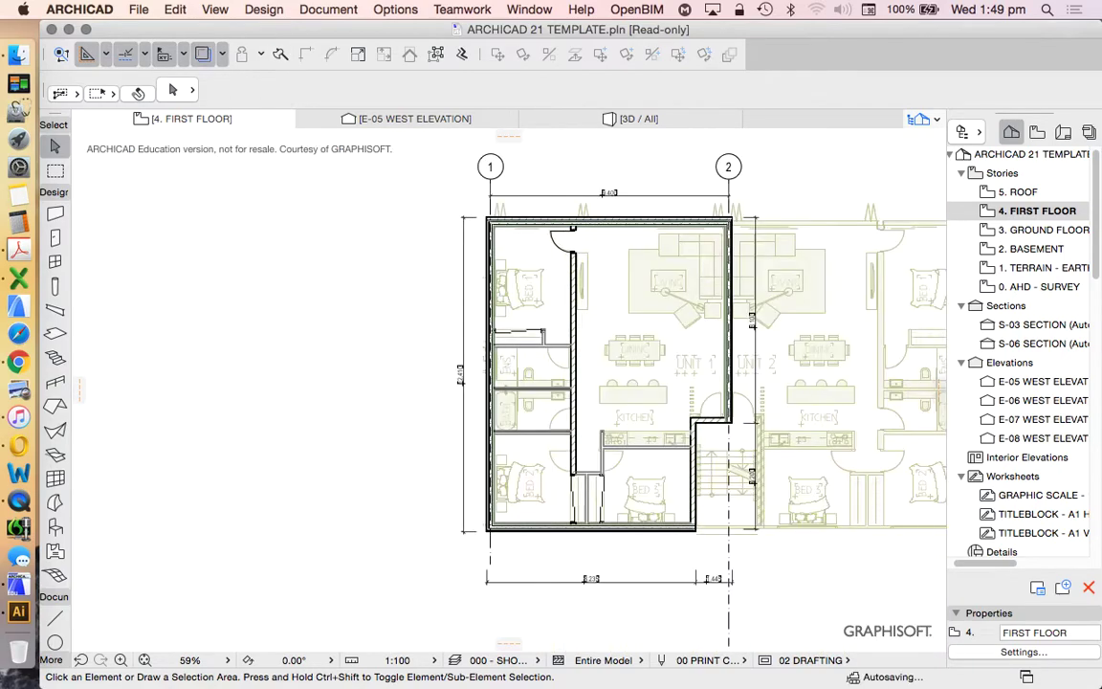
pyautogui.scroll(1, 552, 229)
pyautogui.click(554, 234)
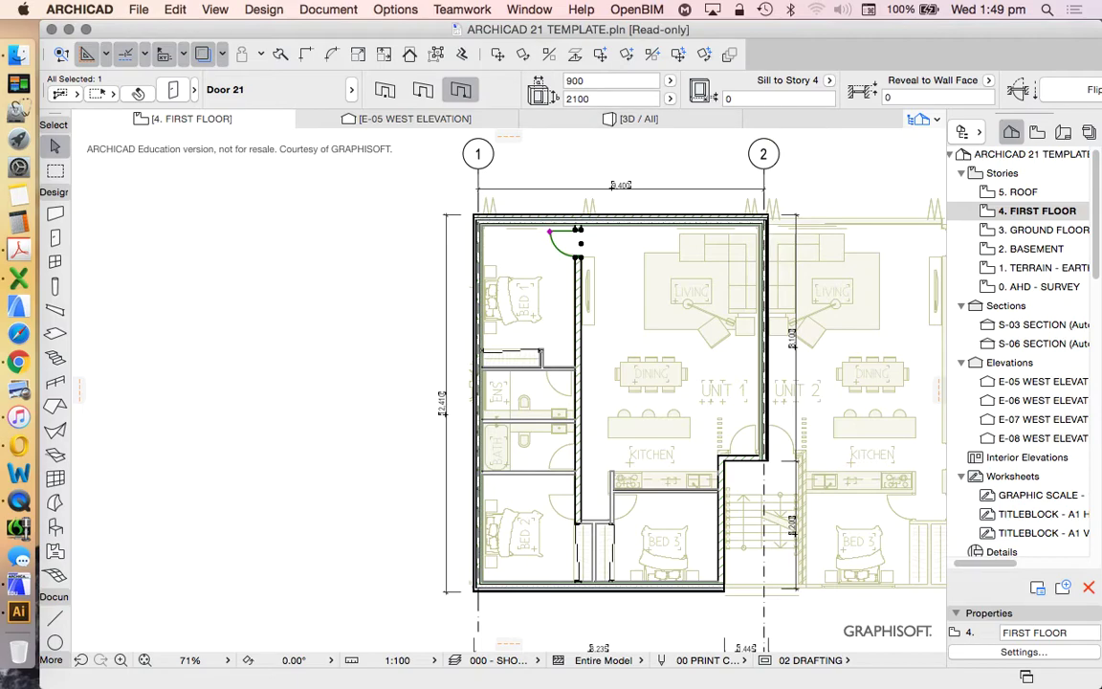
pyautogui.press('Escape')
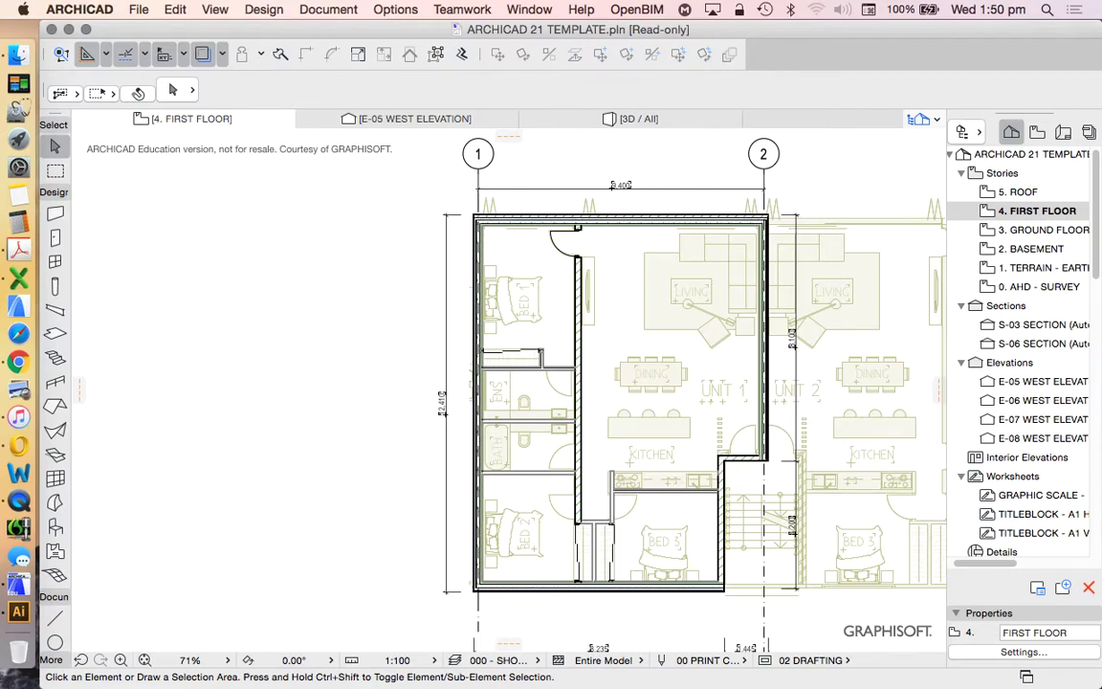
pyautogui.keyDown('alt'); pyautogui.click(564, 235); pyautogui.keyUp('alt')
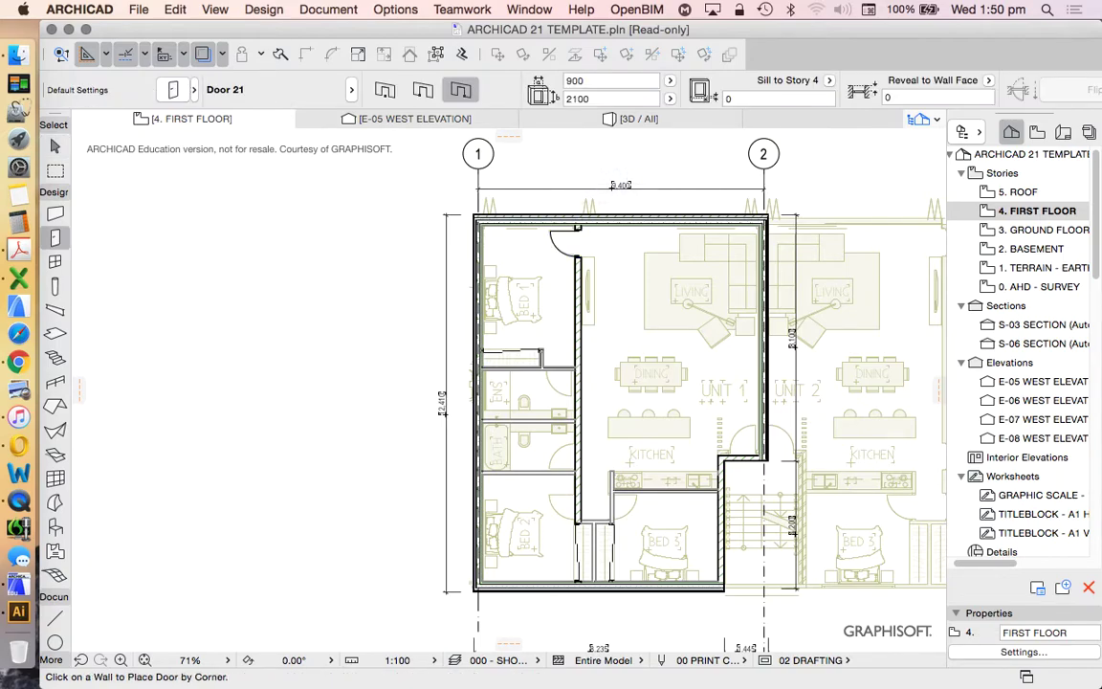
pyautogui.press('Escape')
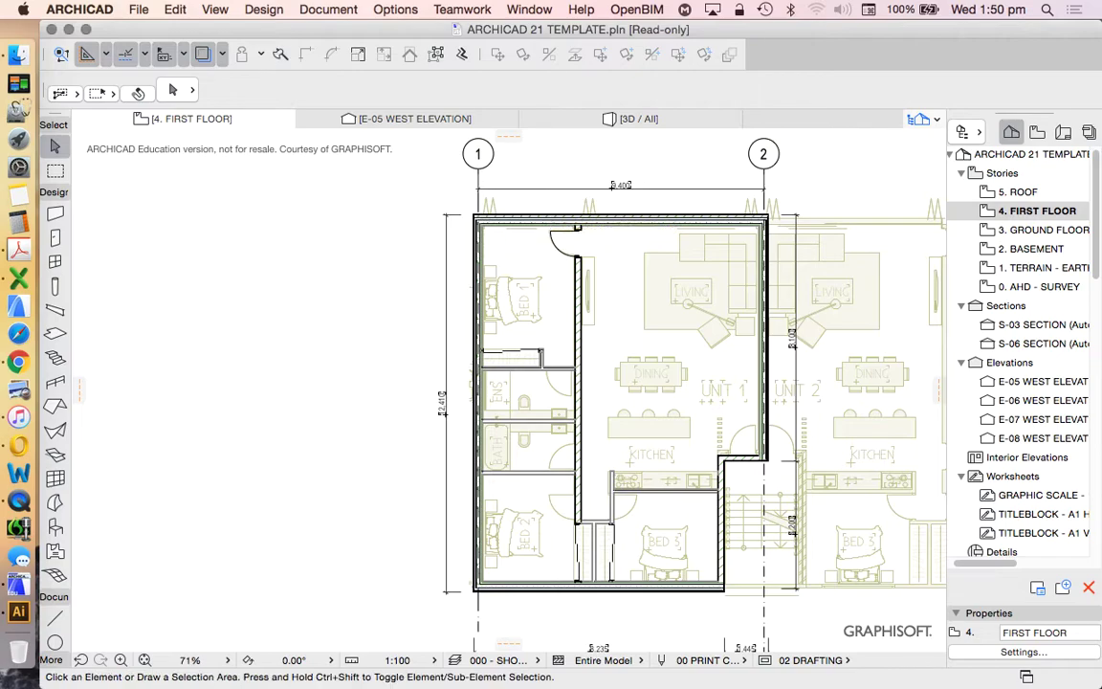
# Open the Bed 1 door's selection settings and examine its nominal sizes and tolerance, including the egress width
pyautogui.click(550, 232)
pyautogui.click(172, 89)
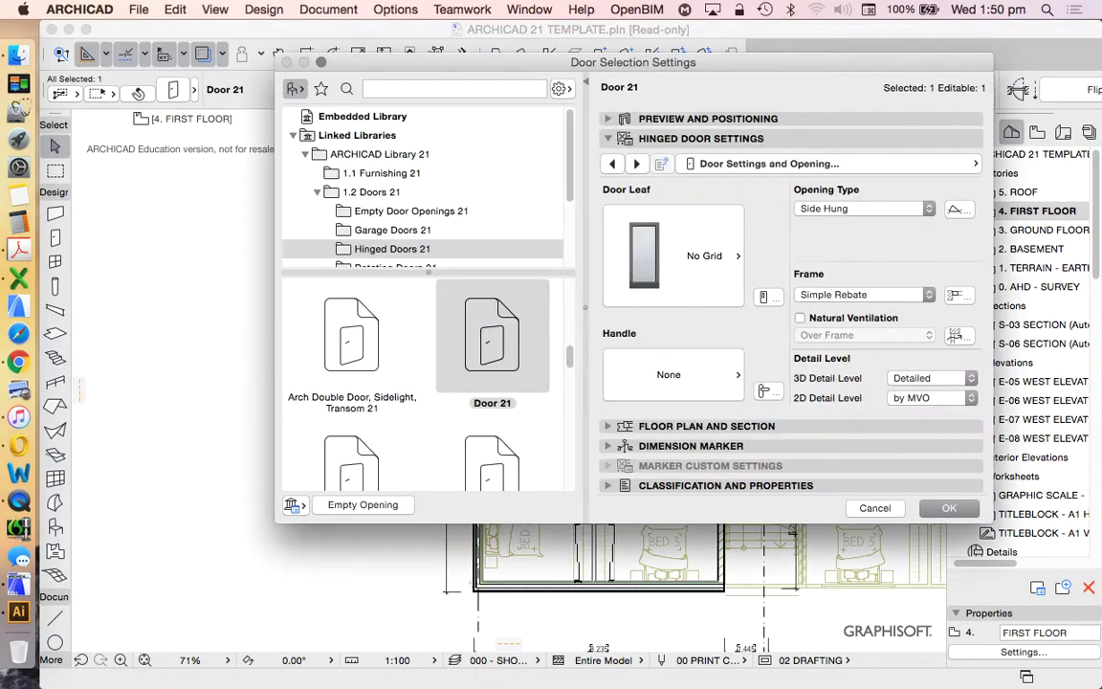
pyautogui.click(707, 118)
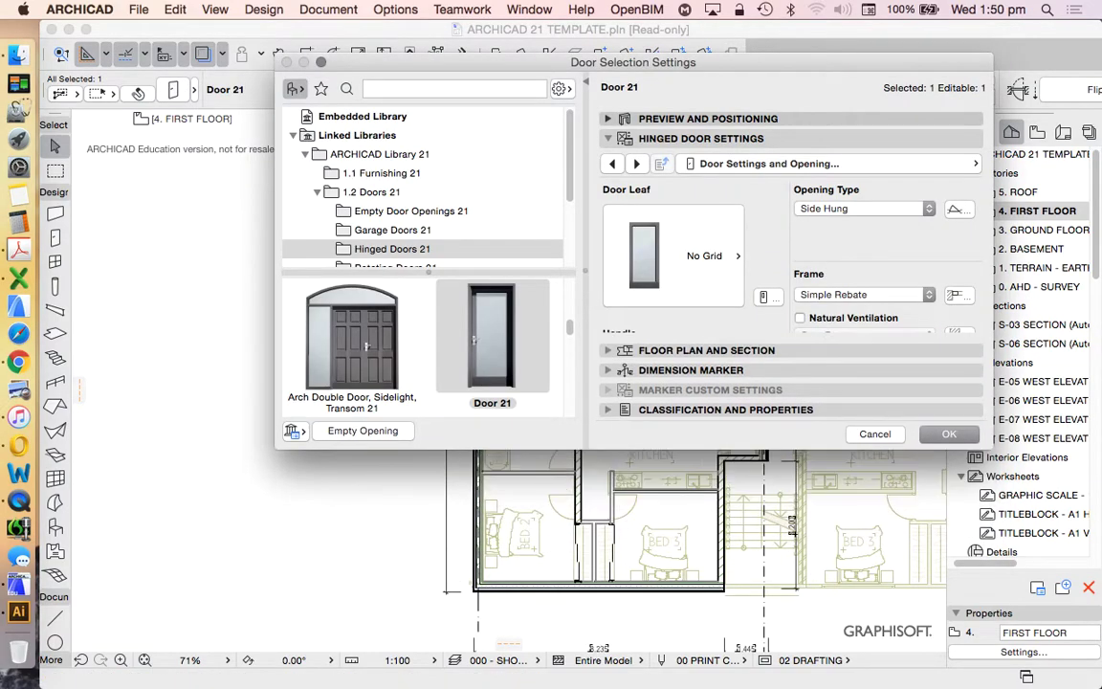
pyautogui.click(701, 563)
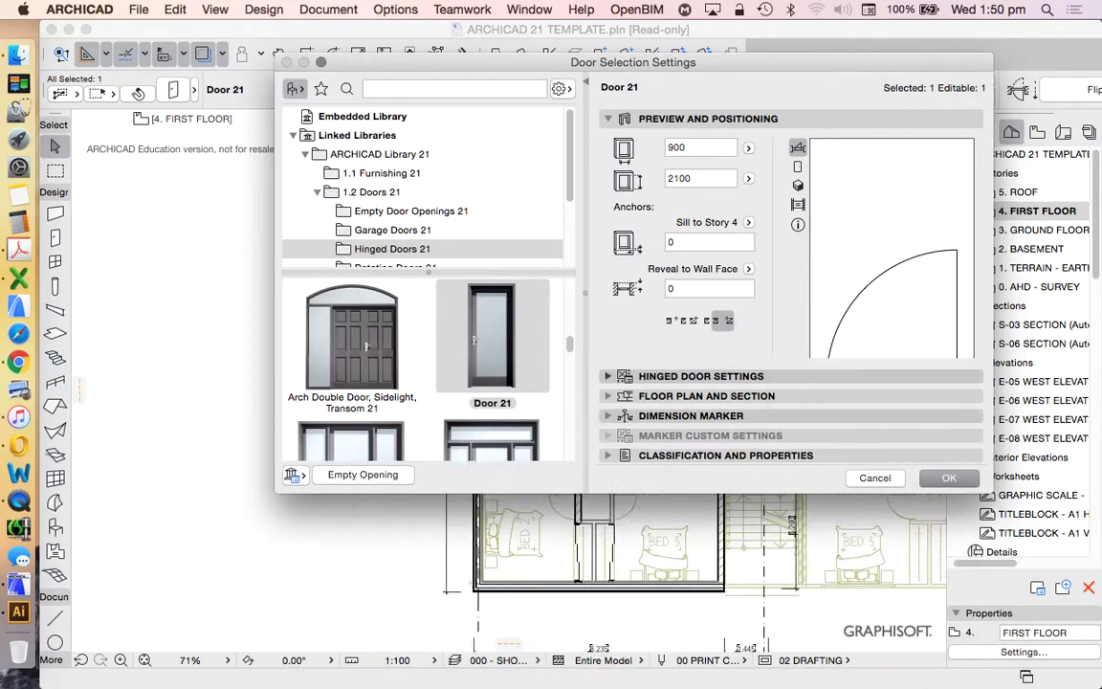
pyautogui.click(769, 164)
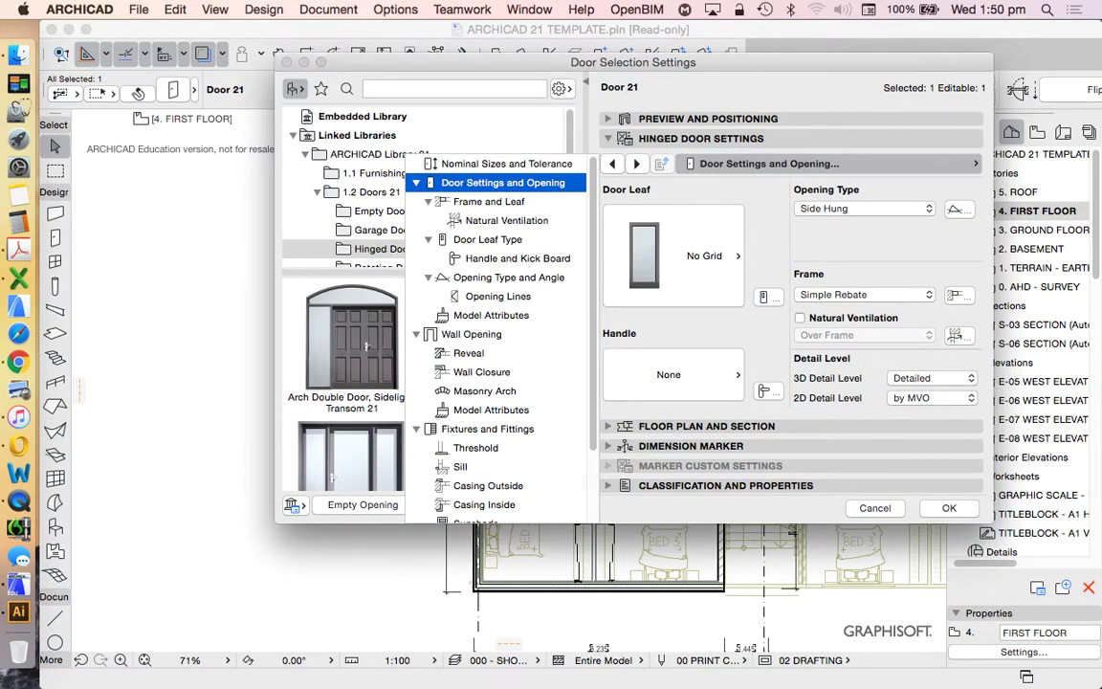
pyautogui.click(506, 164)
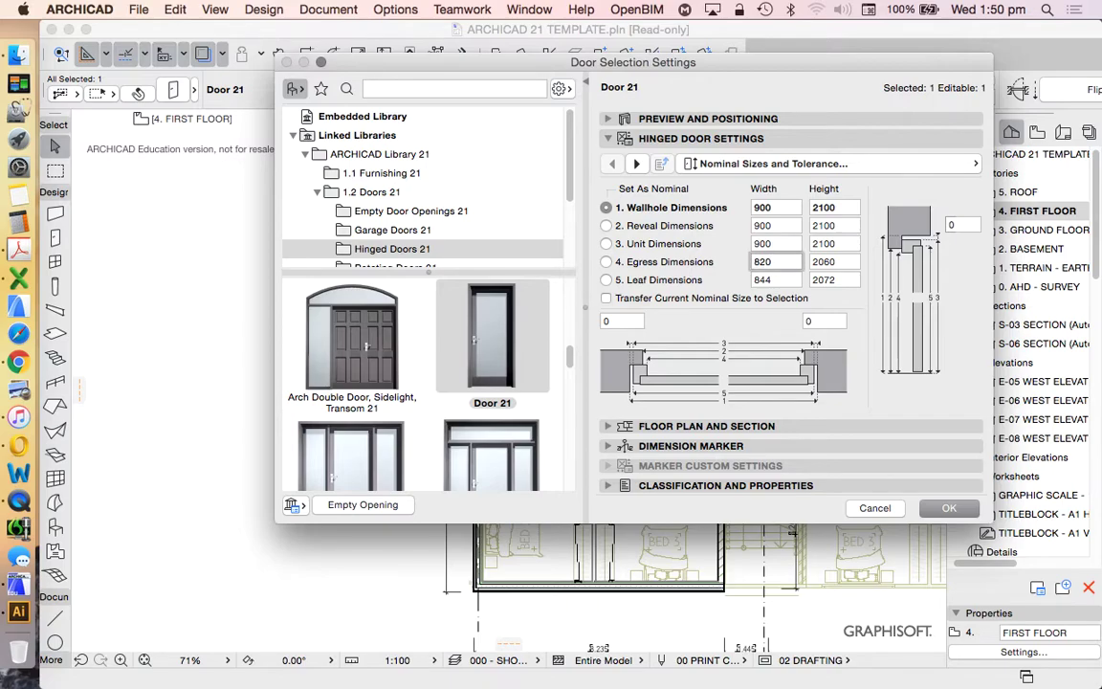
pyautogui.doubleClick(763, 261)
# Examine the Bed 1 door's frame and leaf dimensions and close its settings
pyautogui.click(828, 163)
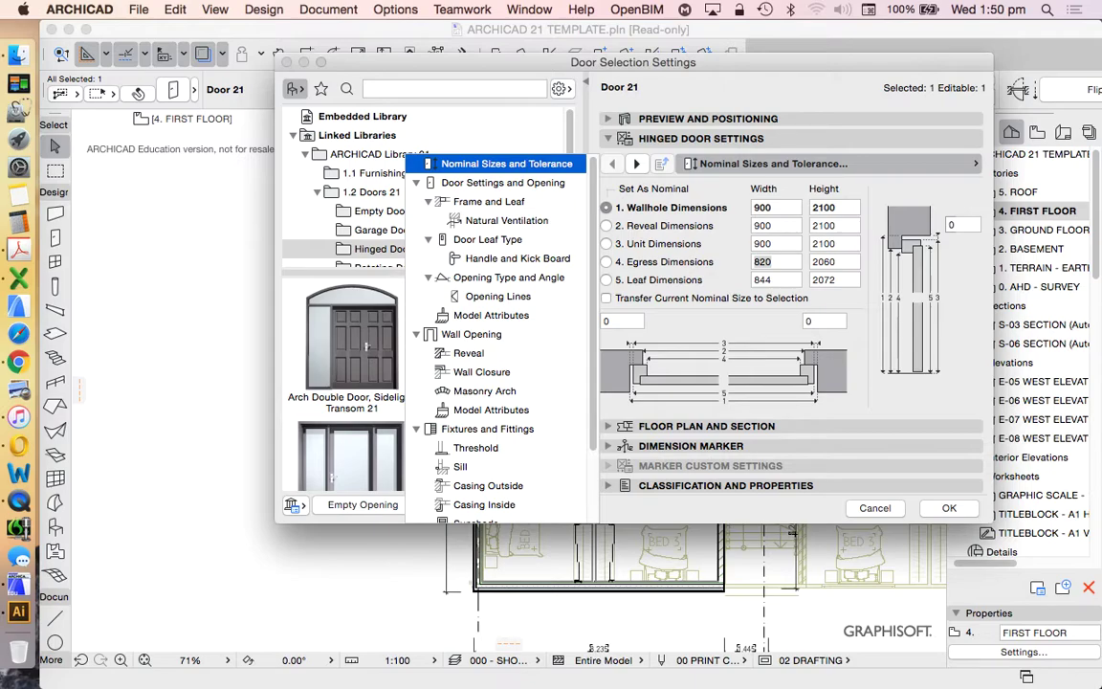
pyautogui.click(489, 201)
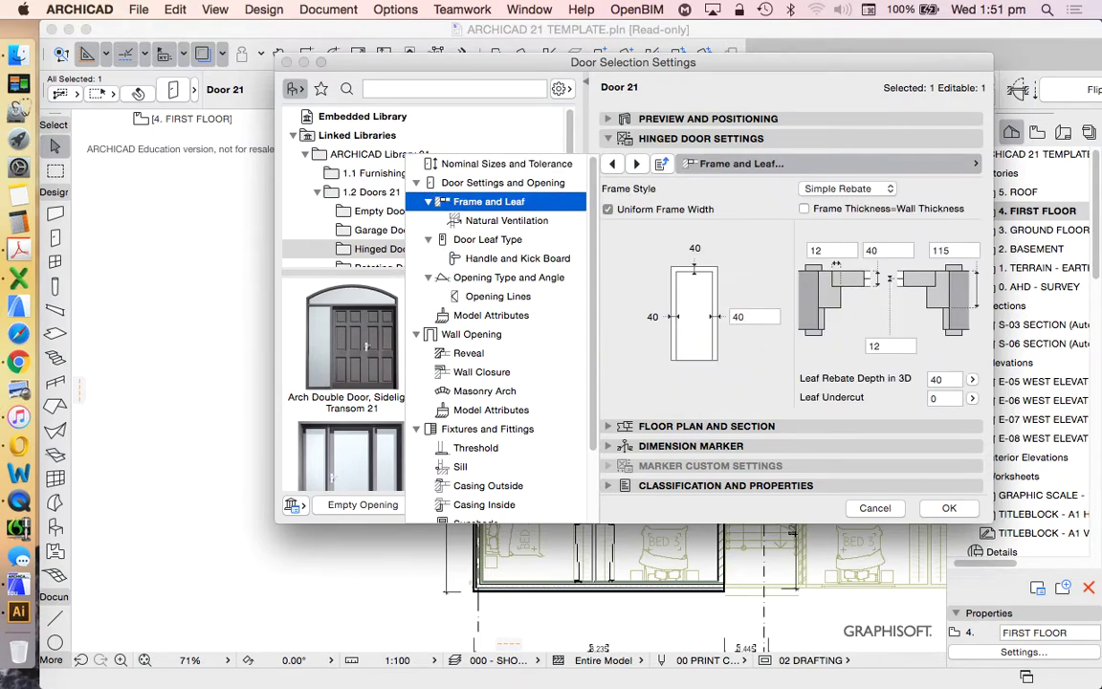
pyautogui.press('Escape')
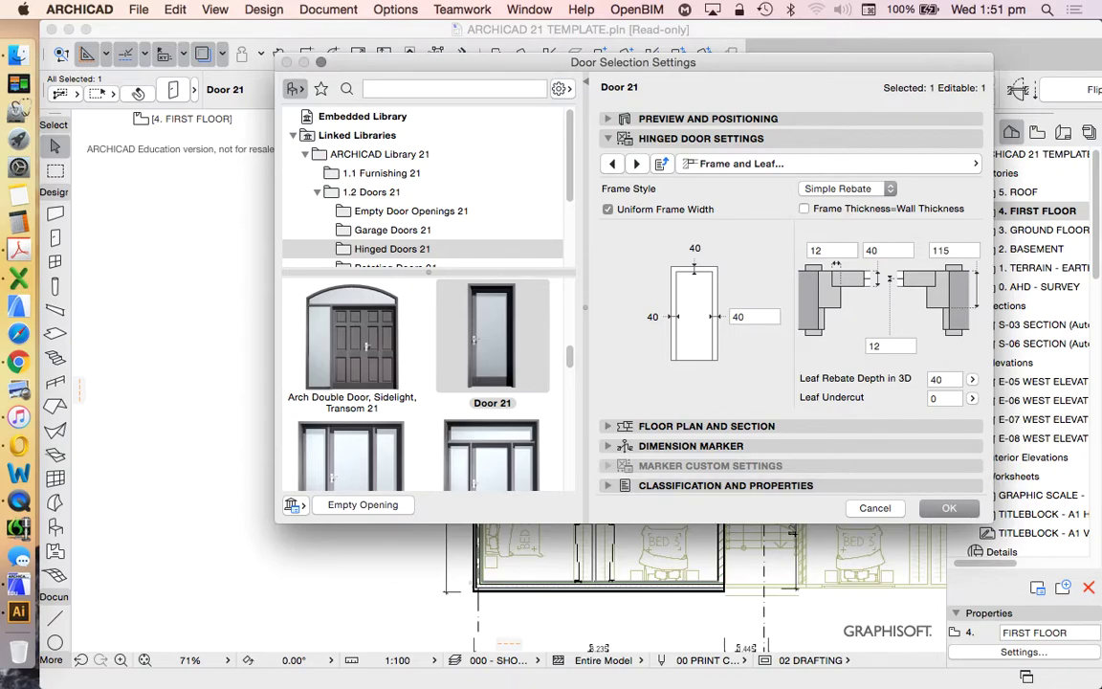
pyautogui.press('Return')
# Examine up close how the Bed 1 door's frame and leaf line up with the traced door beneath it
pyautogui.scroll(5, 588, 239)
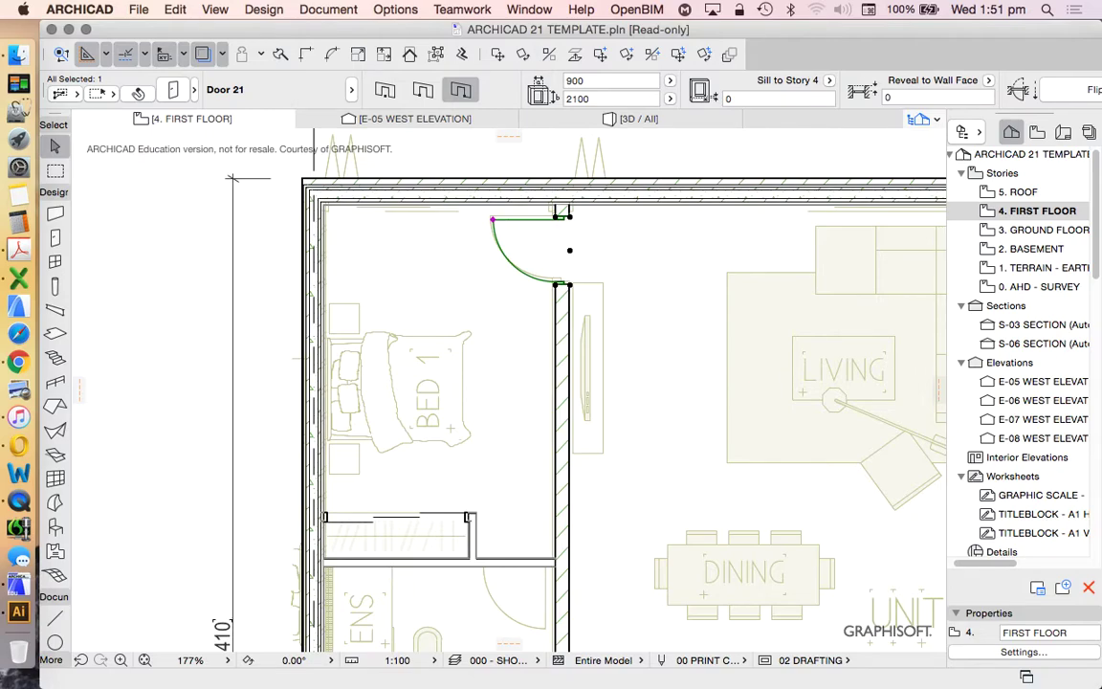
pyautogui.scroll(3, 551, 216)
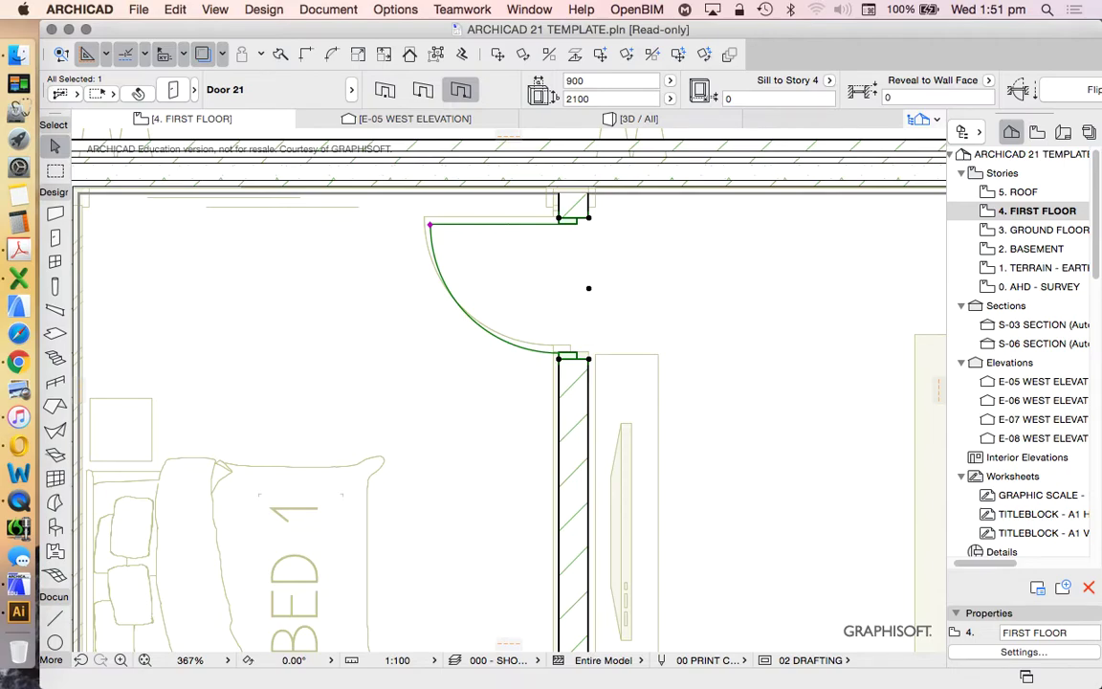
pyautogui.press('Escape')
pyautogui.scroll(-1, 579, 225)
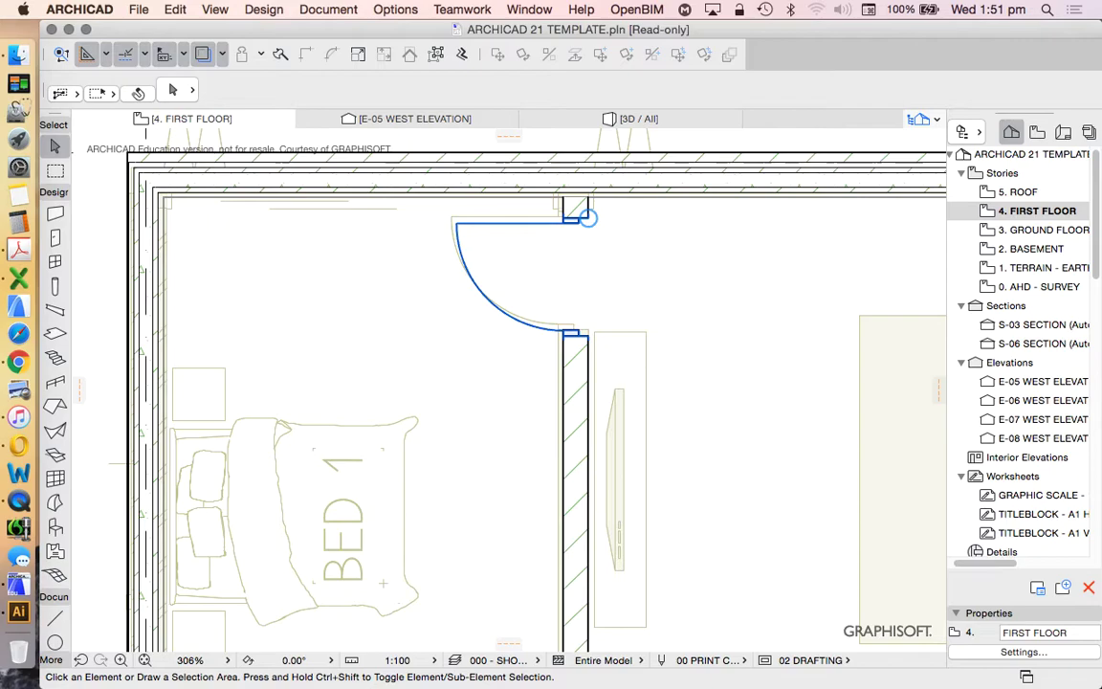
pyautogui.scroll(2, 583, 218)
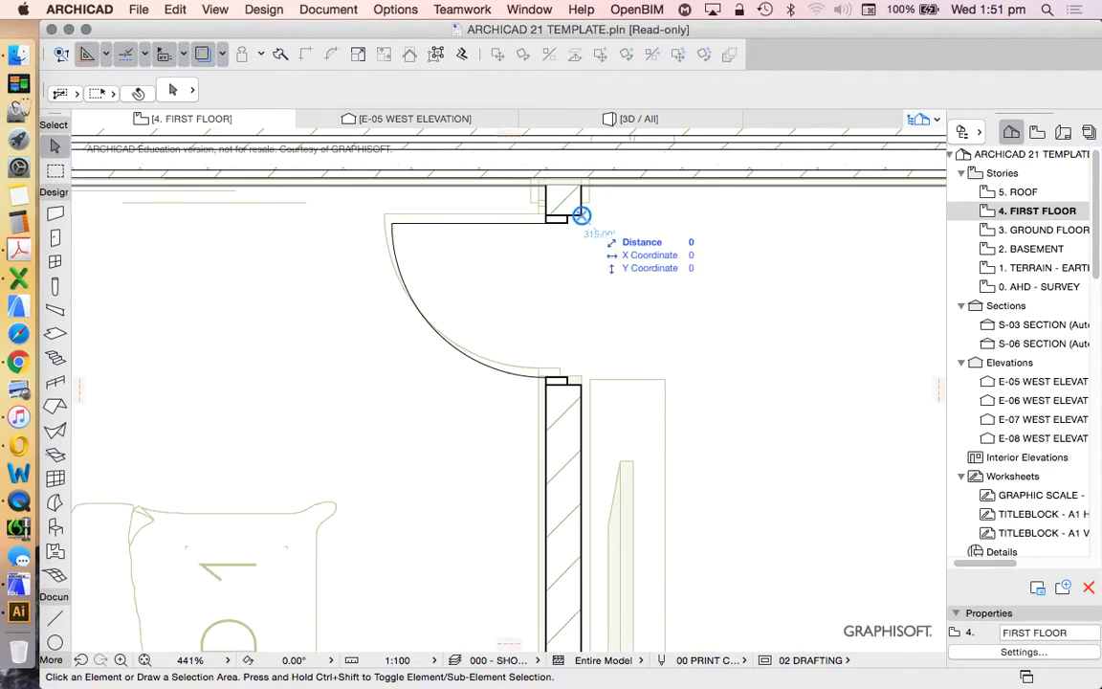
pyautogui.click(581, 218)
pyautogui.scroll(-2, 620, 255)
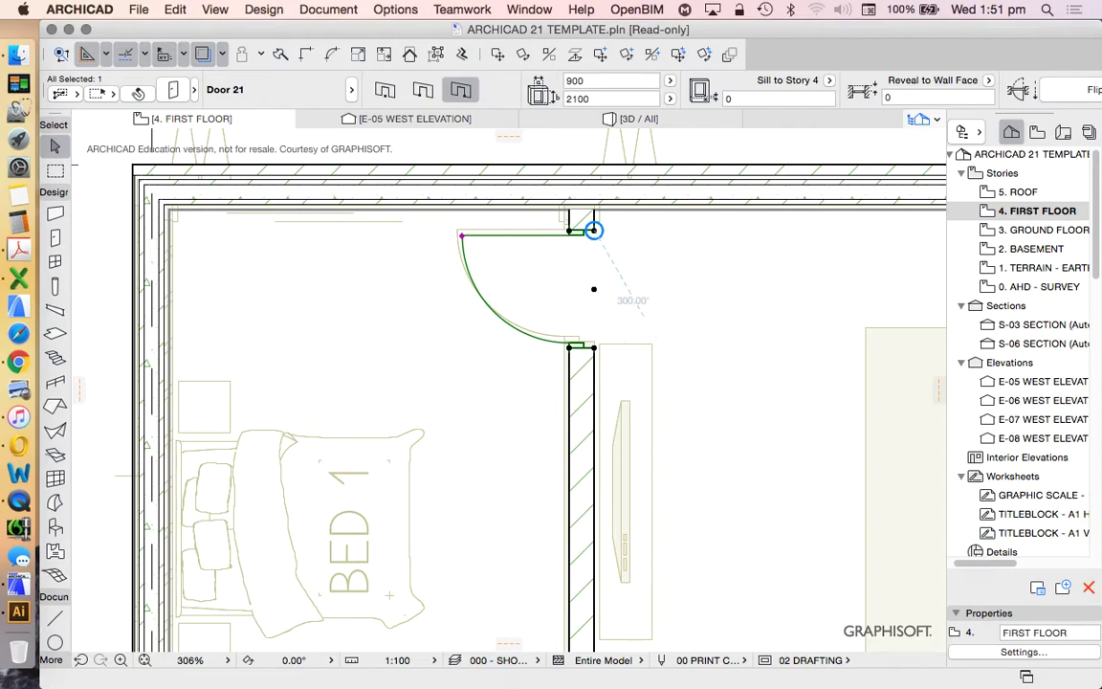
pyautogui.scroll(2, 593, 229)
pyautogui.scroll(-1, 579, 216)
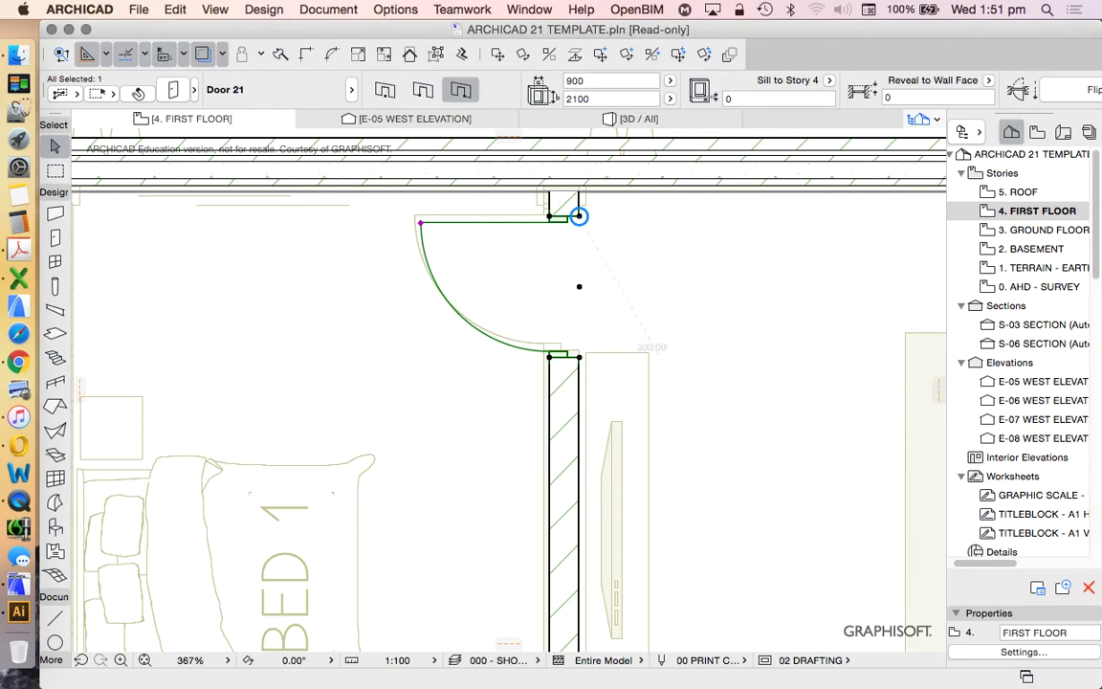
pyautogui.scroll(-5, 590, 276)
# Place a 900 x 2100 hinged door in the wall between Bed 1 and the ensuite, swinging into the ensuite over the traced door
pyautogui.click(591, 241)
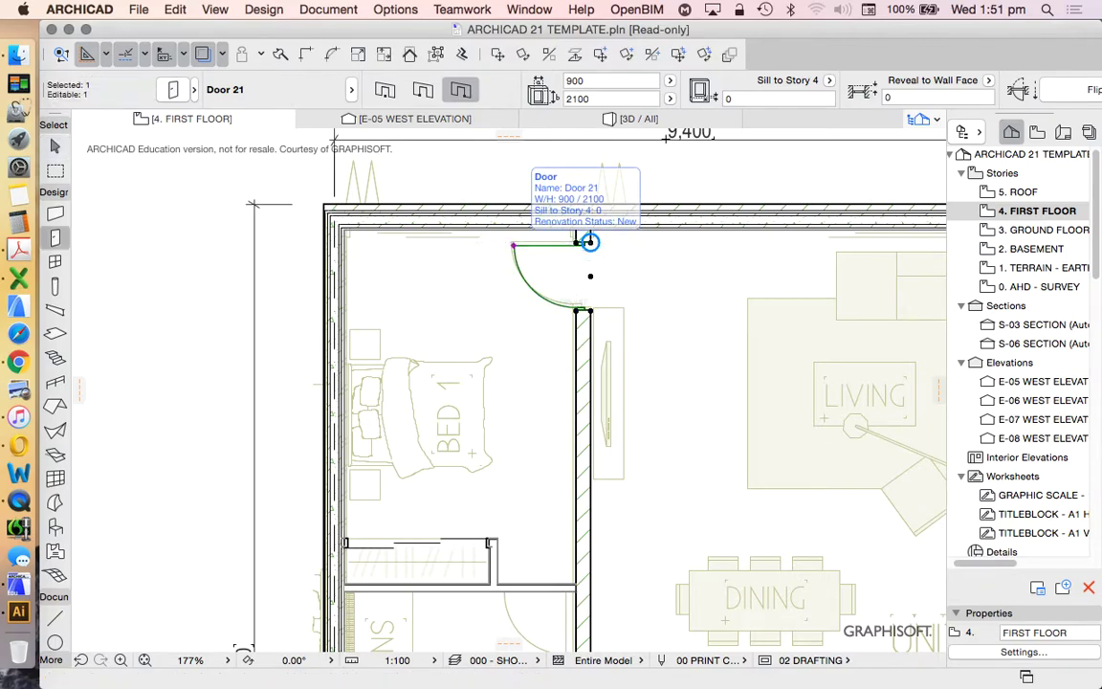
pyautogui.press('Escape')
pyautogui.scroll(-4, 590, 239)
pyautogui.scroll(9, 536, 486)
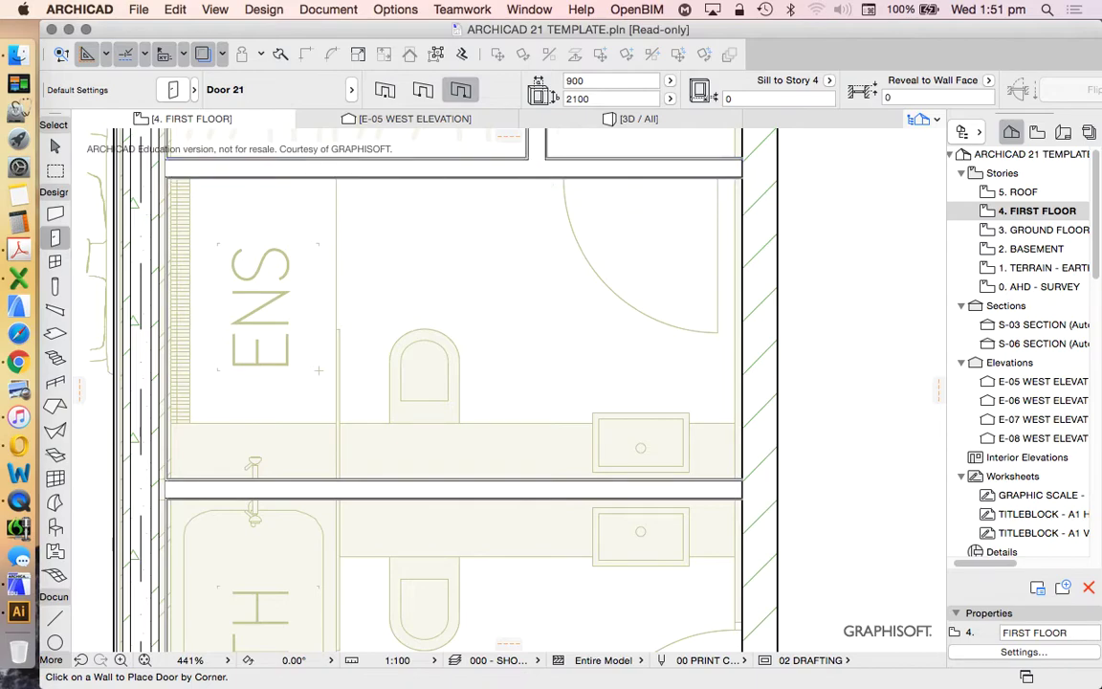
pyautogui.click(555, 170)
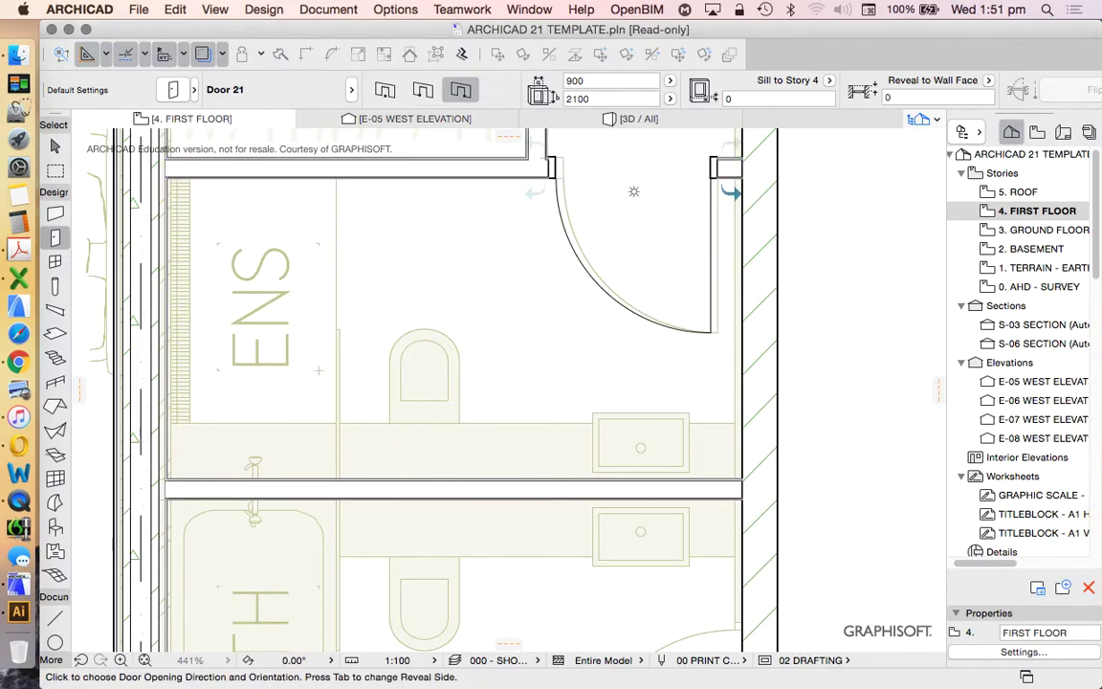
pyautogui.click(633, 192)
# Place a 900 x 2100 hinged door in the bathroom's corridor wall, opening into the bathroom and hinged on the Bed 2 side
pyautogui.scroll(-4, 633, 191)
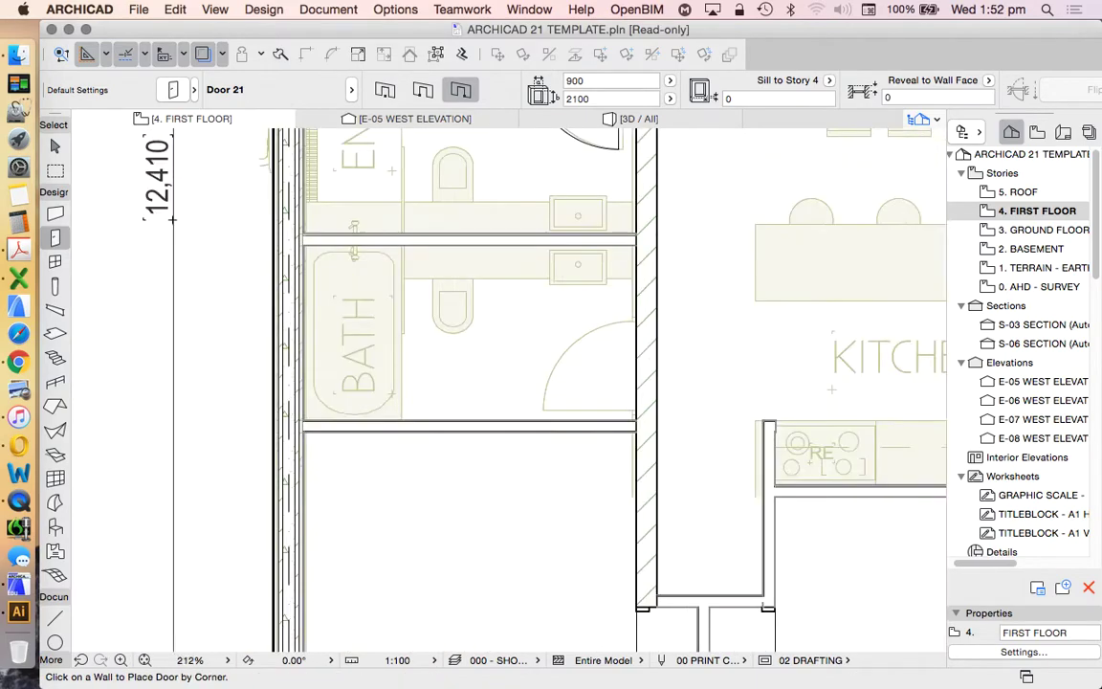
pyautogui.scroll(2, 646, 459)
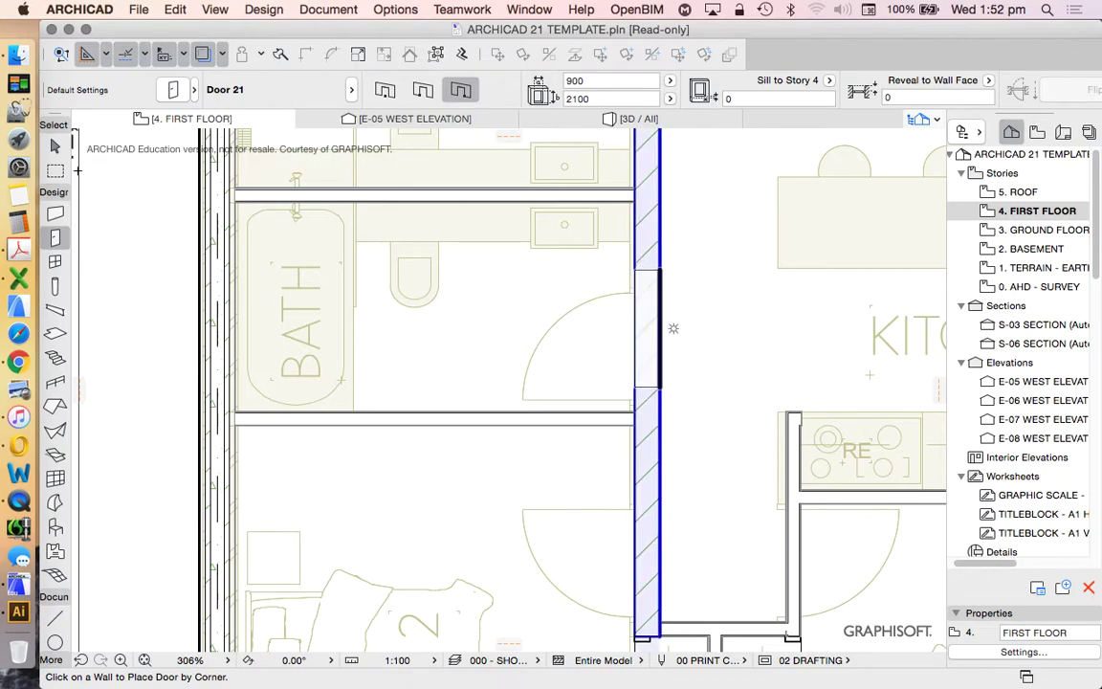
pyautogui.click(673, 328)
pyautogui.click(564, 346)
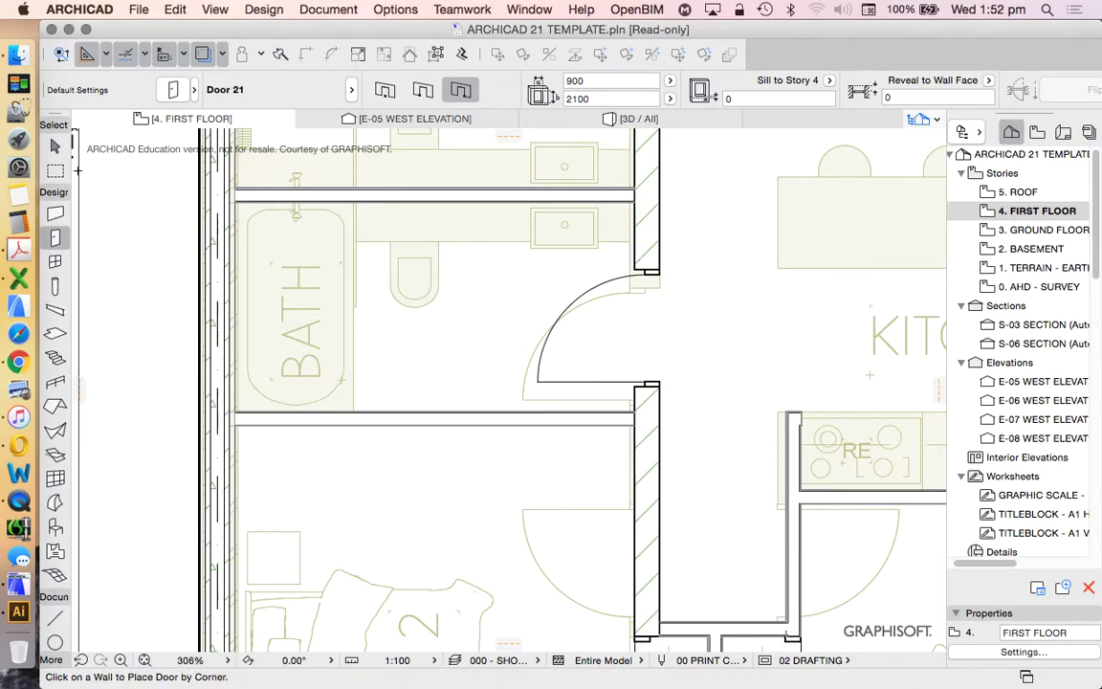
# Place a 900 x 2100 hinged door in Bed 2's corridor wall, opening into Bed 2 and hinged on the bathroom side
pyautogui.scroll(-6, 414, 270)
pyautogui.scroll(1, 431, 252)
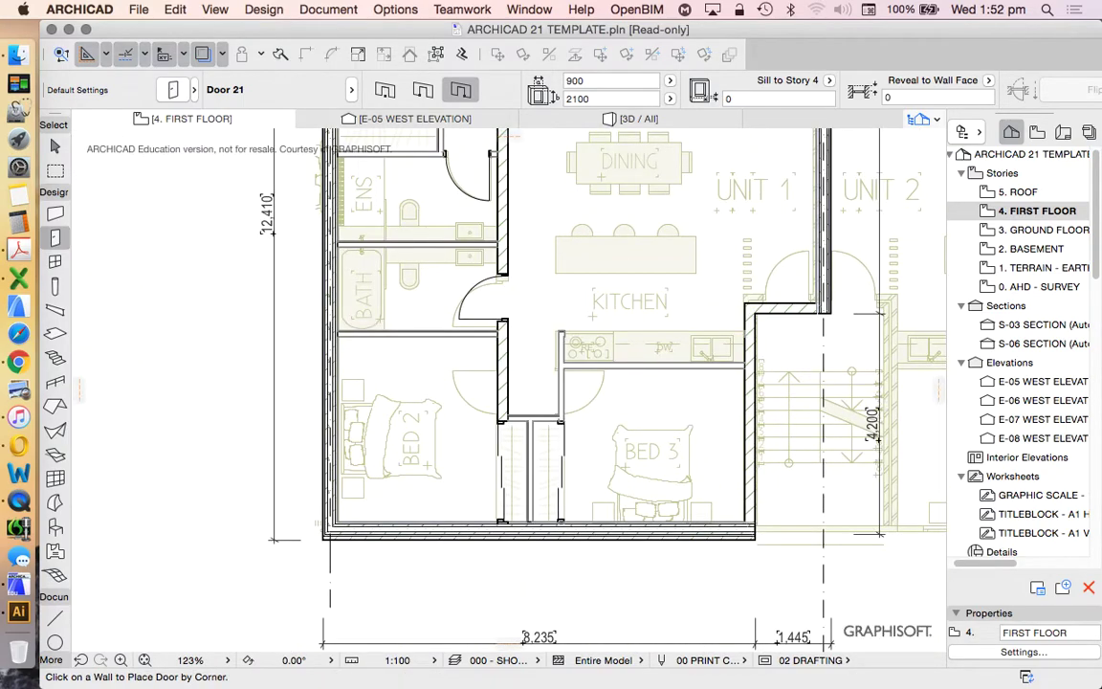
pyautogui.scroll(2, 450, 274)
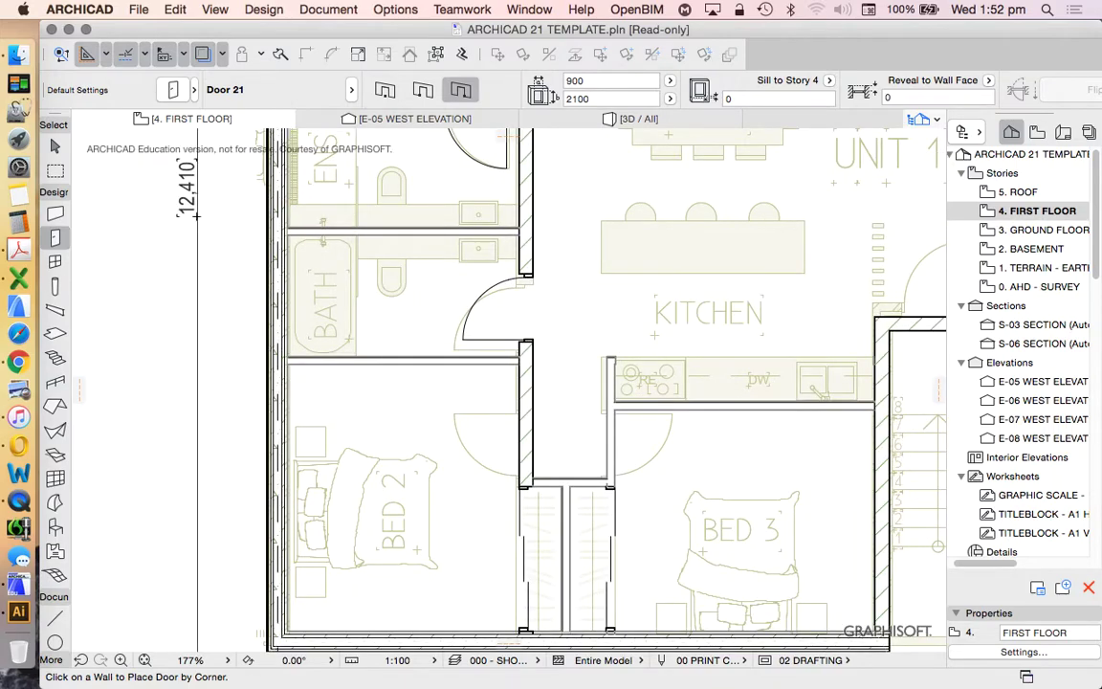
pyautogui.scroll(-3, 512, 316)
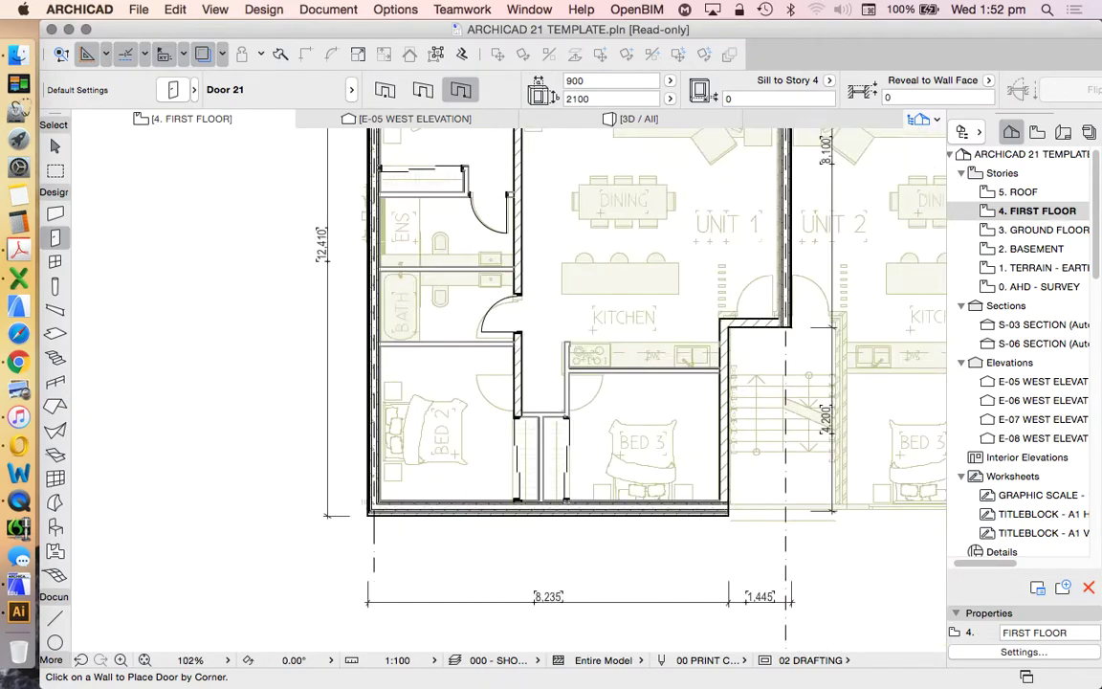
pyautogui.scroll(5, 515, 430)
pyautogui.click(537, 292)
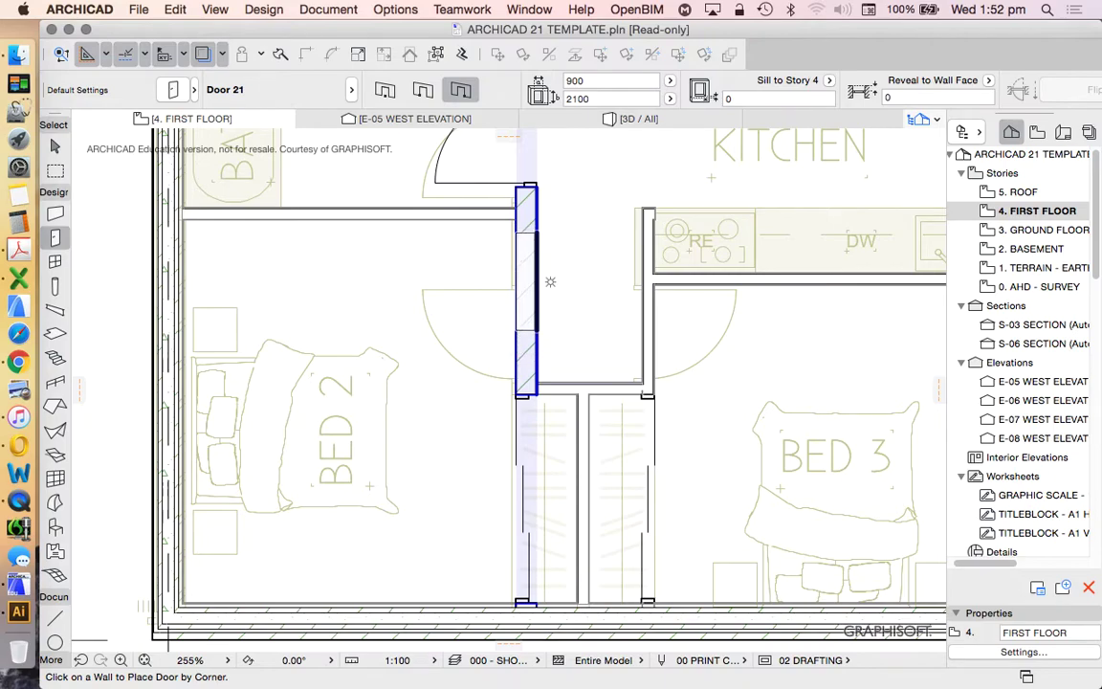
pyautogui.click(550, 284)
pyautogui.click(500, 217)
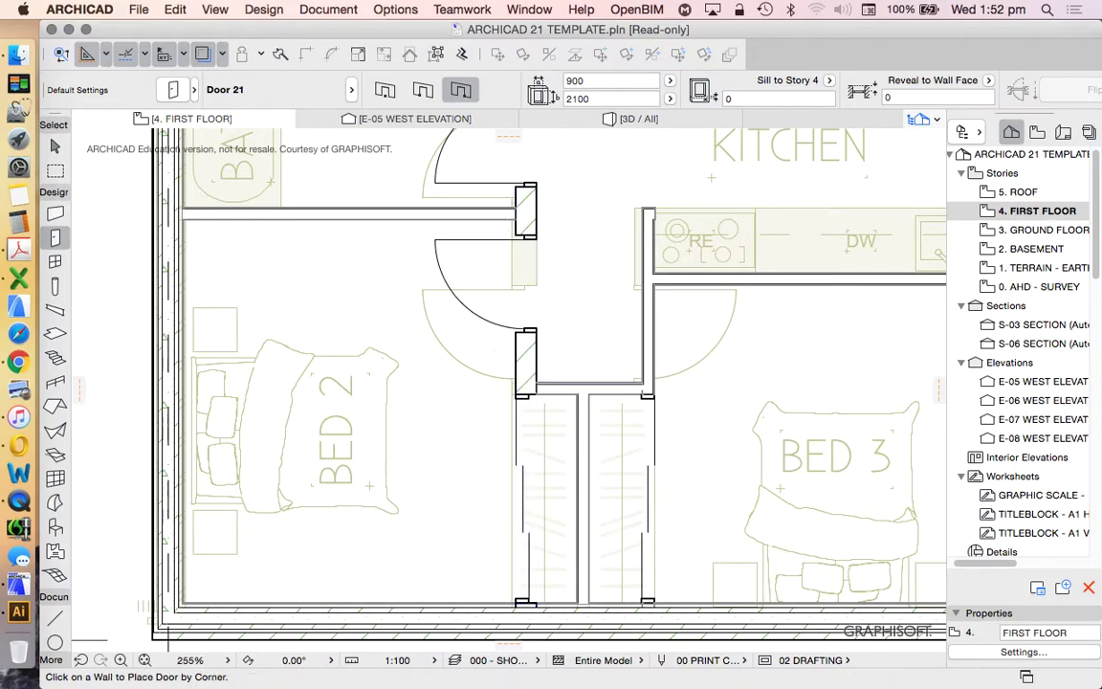
# Place a 900 x 2100 hinged door in Bed 3's corridor wall, opening into Bed 3 and hinged on the kitchen side
pyautogui.scroll(-3, 572, 247)
pyautogui.scroll(3, 694, 316)
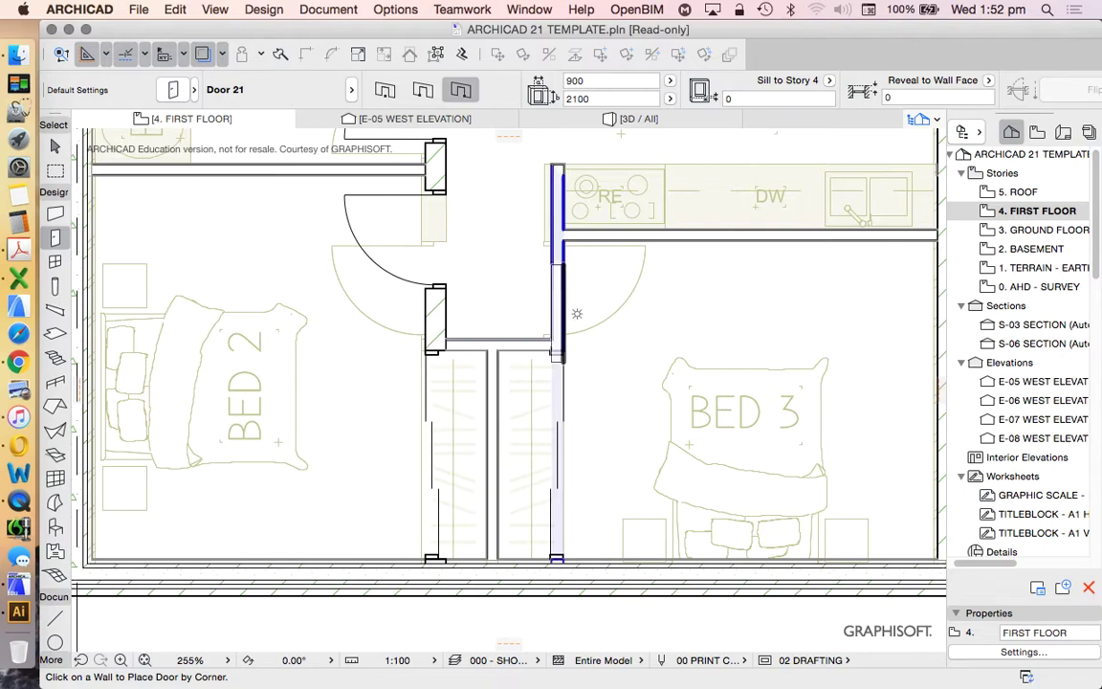
pyautogui.click(577, 300)
pyautogui.click(589, 287)
# Move the Bed 3 door along its wall towards the kitchen to match the traced door, and clear the selection
pyautogui.scroll(5, 577, 278)
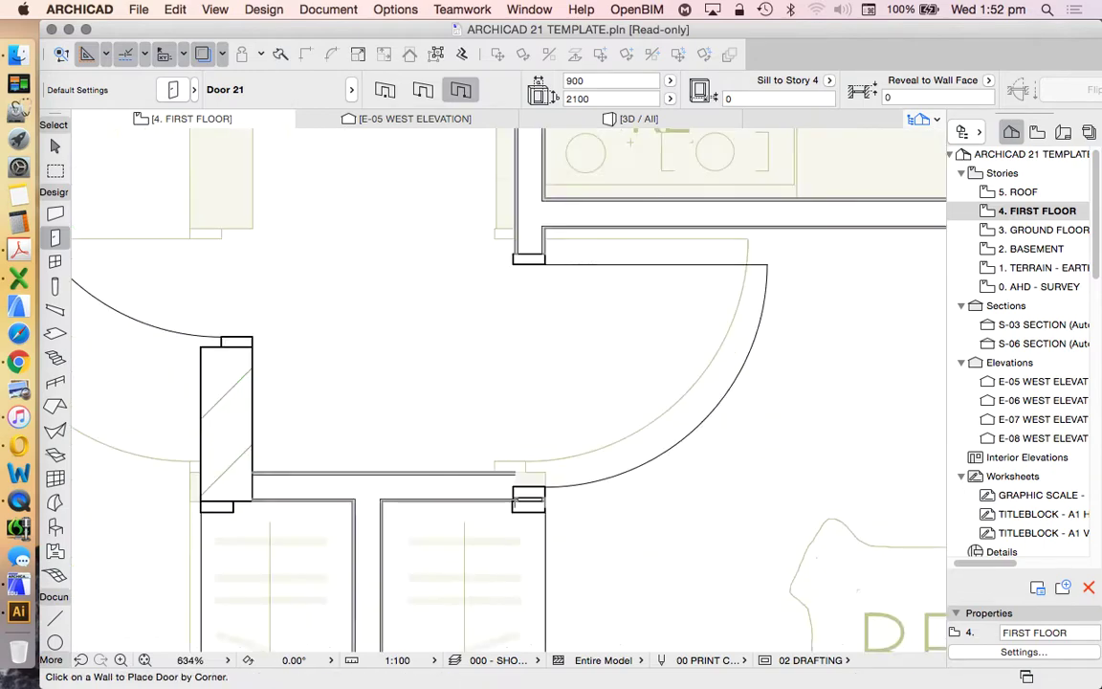
pyautogui.press('Escape')
pyautogui.moveTo(532, 250); pyautogui.dragTo(531, 214)
pyautogui.scroll(-5, 588, 278)
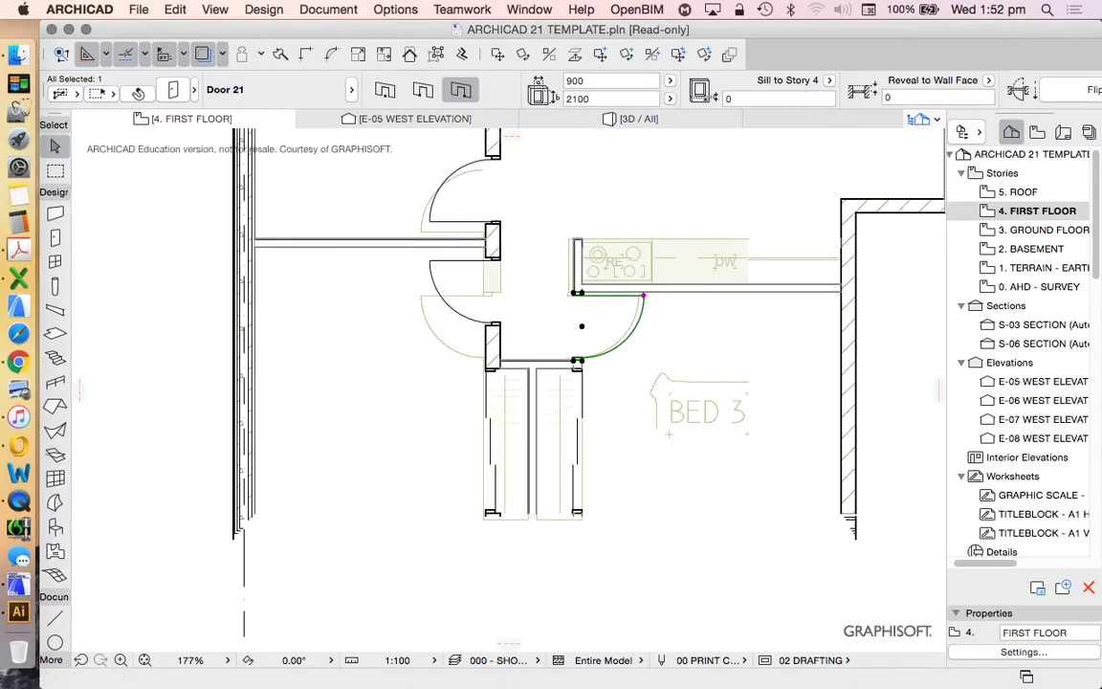
pyautogui.press('Escape')
pyautogui.scroll(-7, 439, 560)
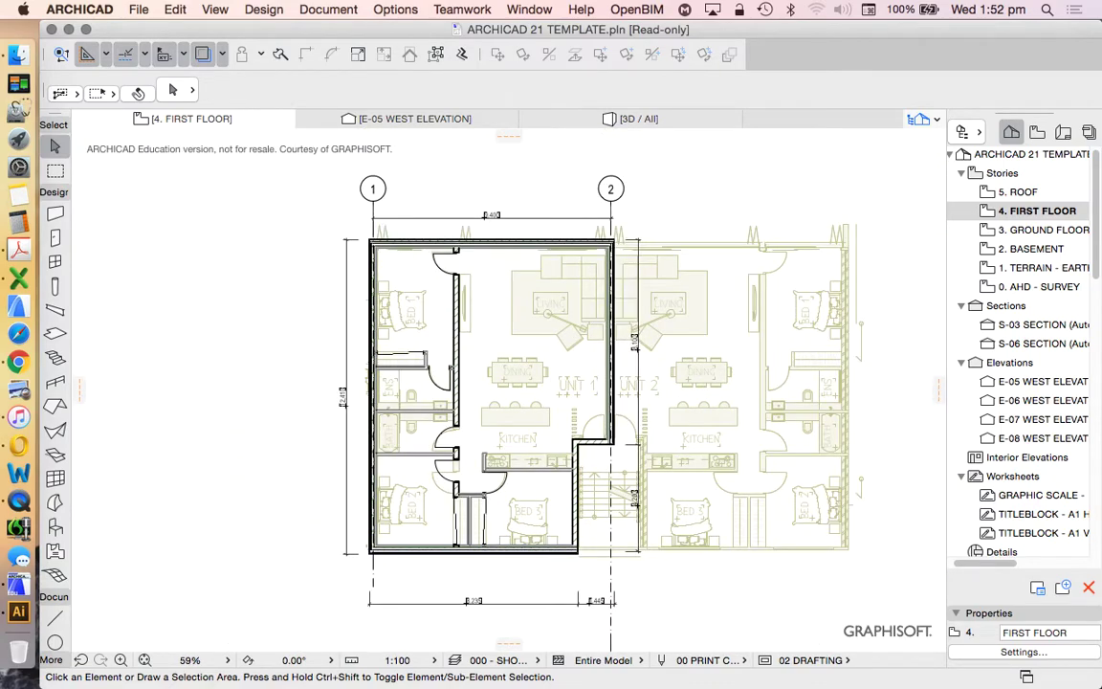
pyautogui.scroll(2, 506, 517)
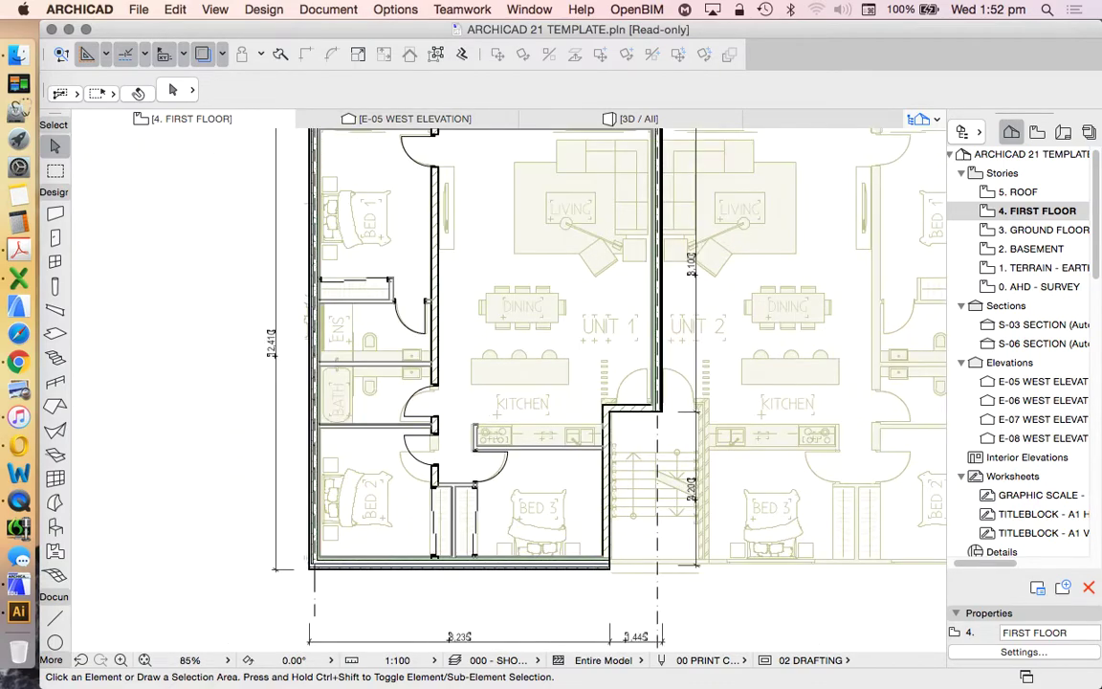
pyautogui.scroll(-1, 493, 405)
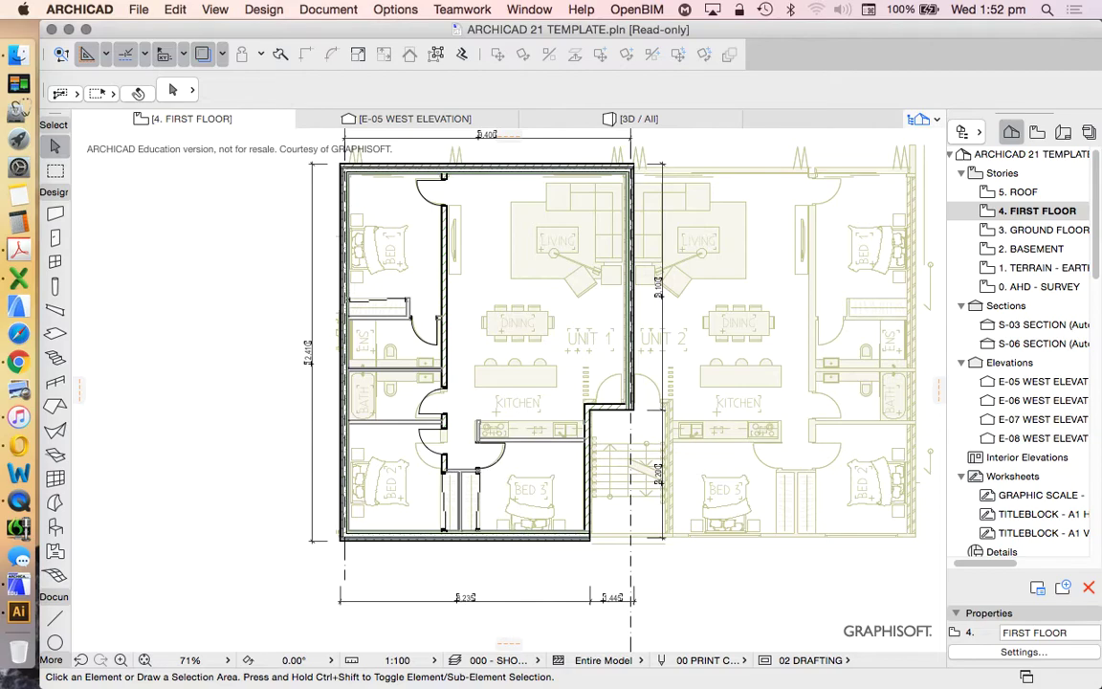
pyautogui.scroll(-1, 472, 335)
pyautogui.moveTo(472, 335); pyautogui.dragTo(464, 369, button='middle')
pyautogui.scroll(1, 464, 369)
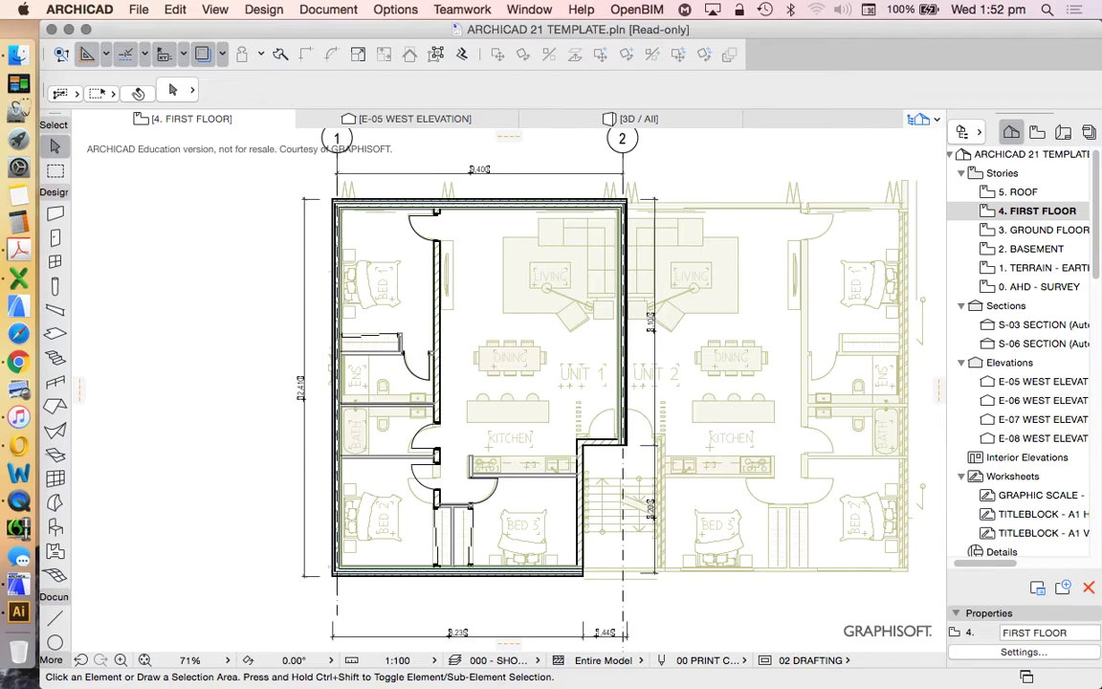
pyautogui.scroll(-2, 482, 363)
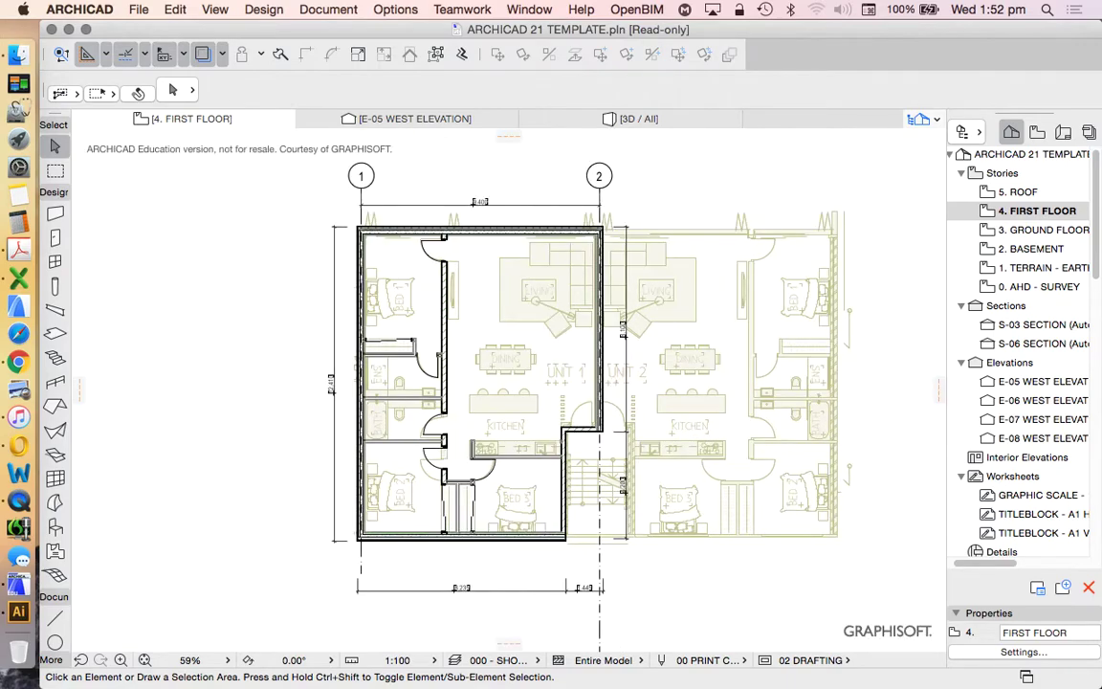